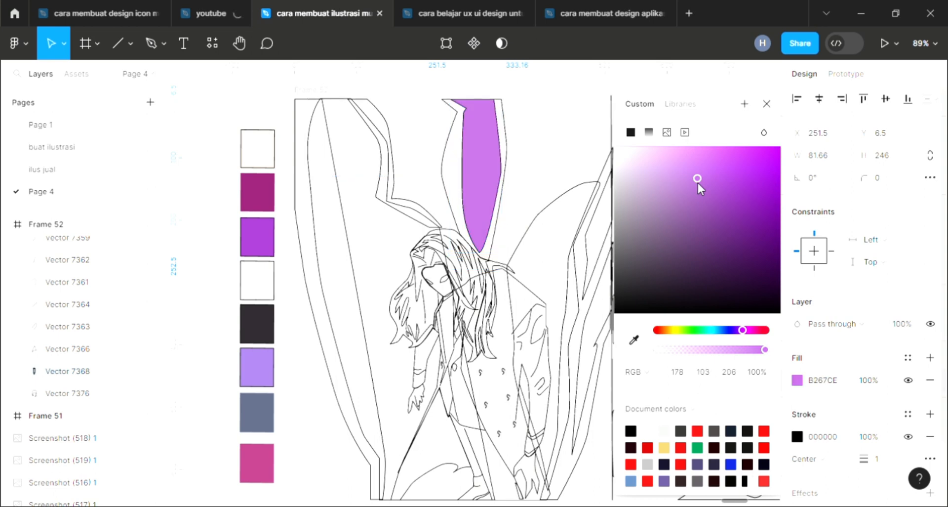
Fill the outer ear shape with the dark magenta swatch color and send it behind the inner ear
click(767, 105)
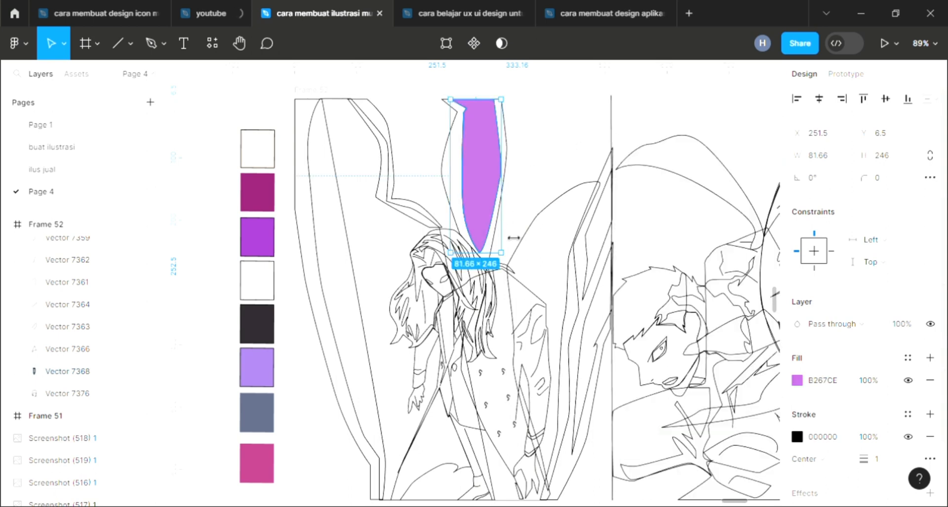
click(446, 177)
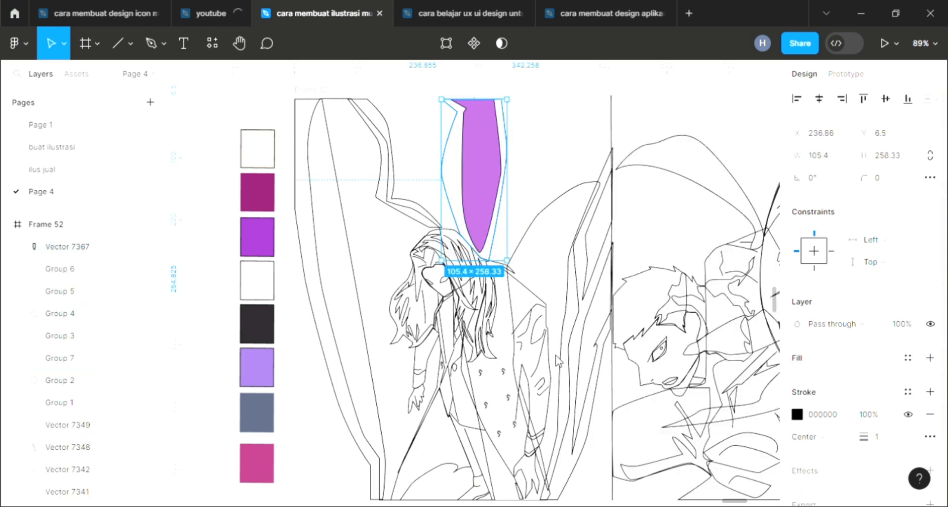
click(930, 357)
click(266, 201)
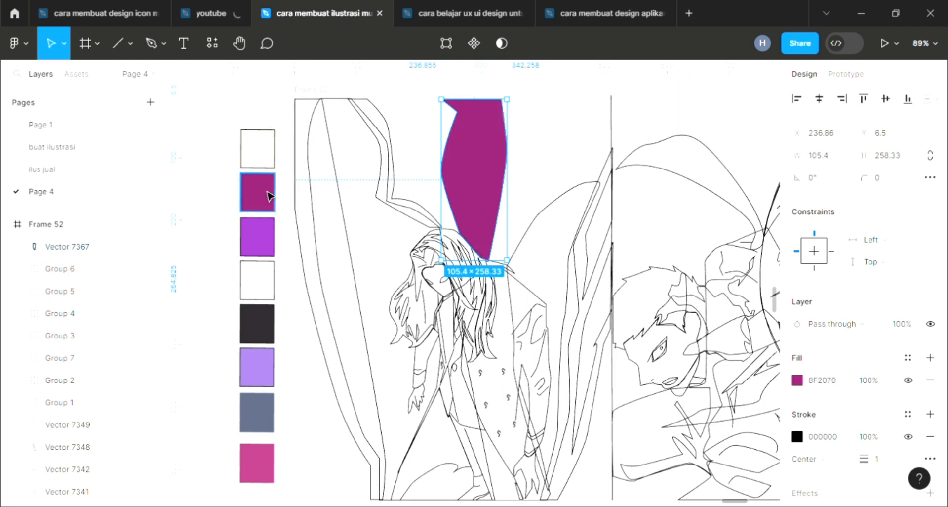
key(bracketleft)
Change the inner ear's fill to a lighter pink, E39FFC
click(472, 191)
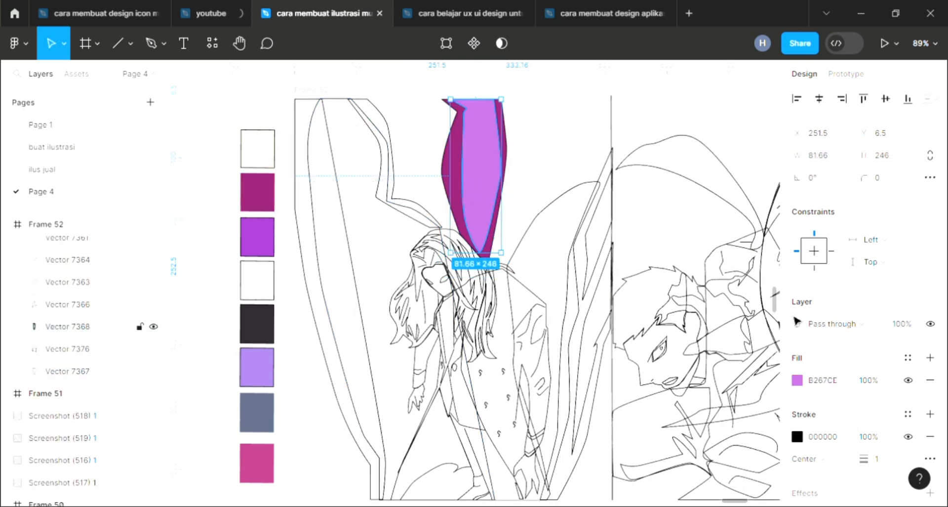
click(797, 379)
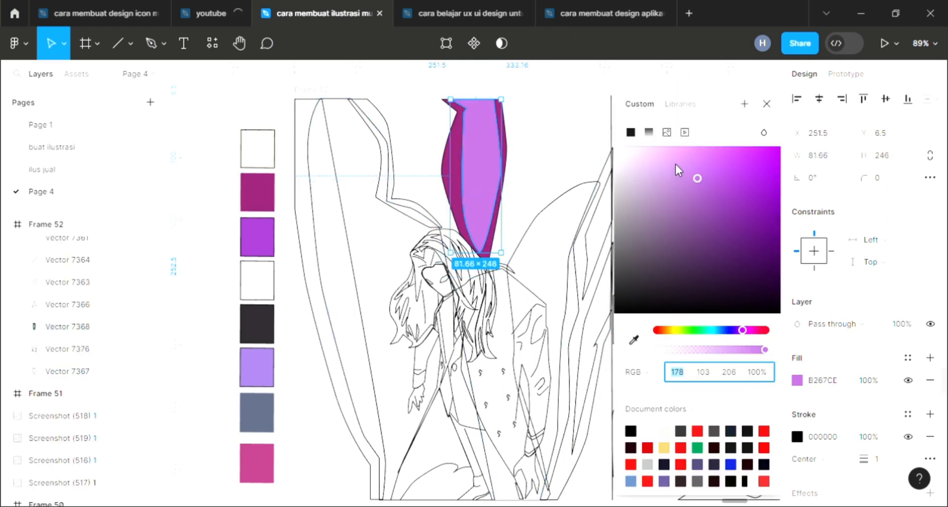
drag(676, 164, 680, 147)
click(767, 104)
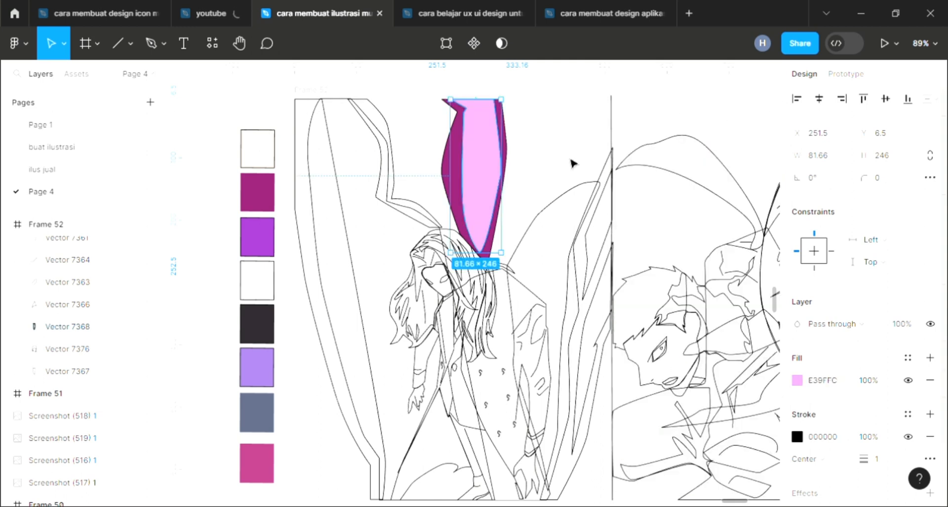
Add a fill to the large left wing shape and undo it
click(319, 258)
click(324, 264)
click(930, 357)
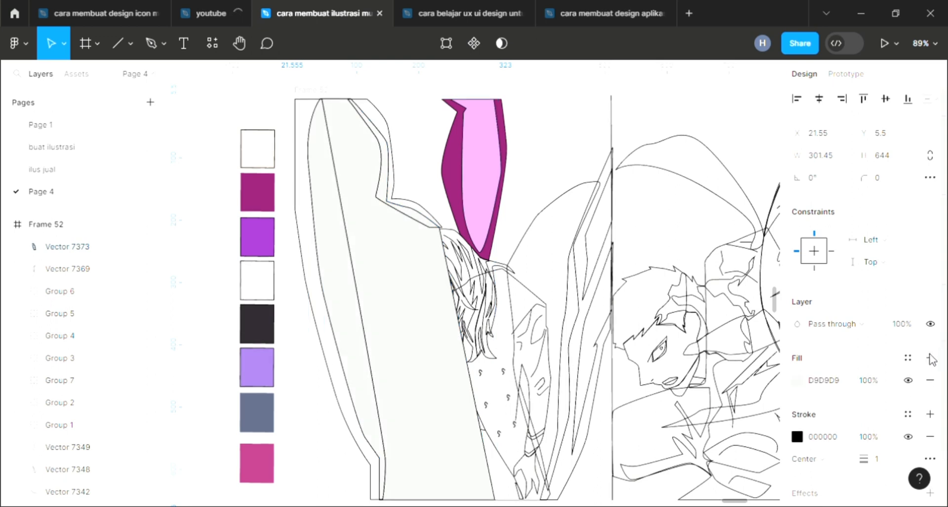
key(ctrl+z)
Add default fills to the hair shapes on top and to the left of the girl's head
scroll(446, 265, up, 3)
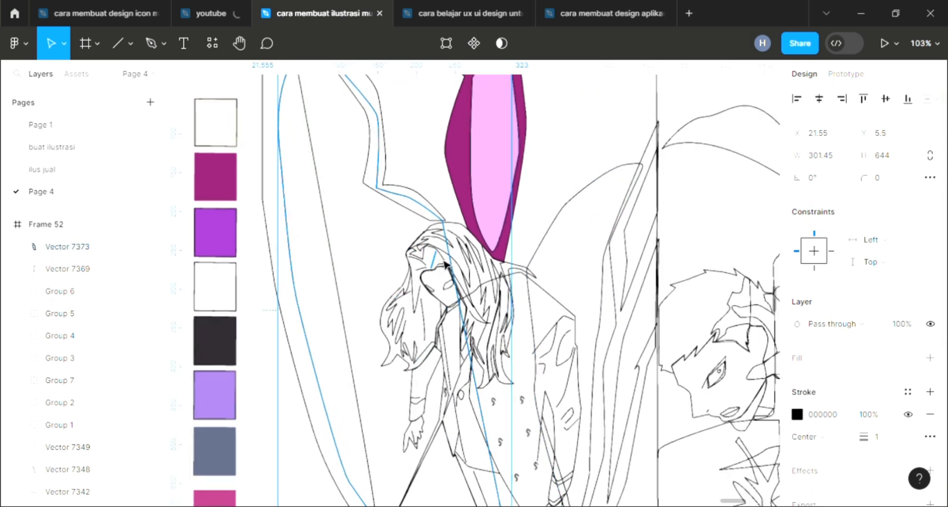
scroll(445, 262, up, 1)
click(488, 264)
click(934, 359)
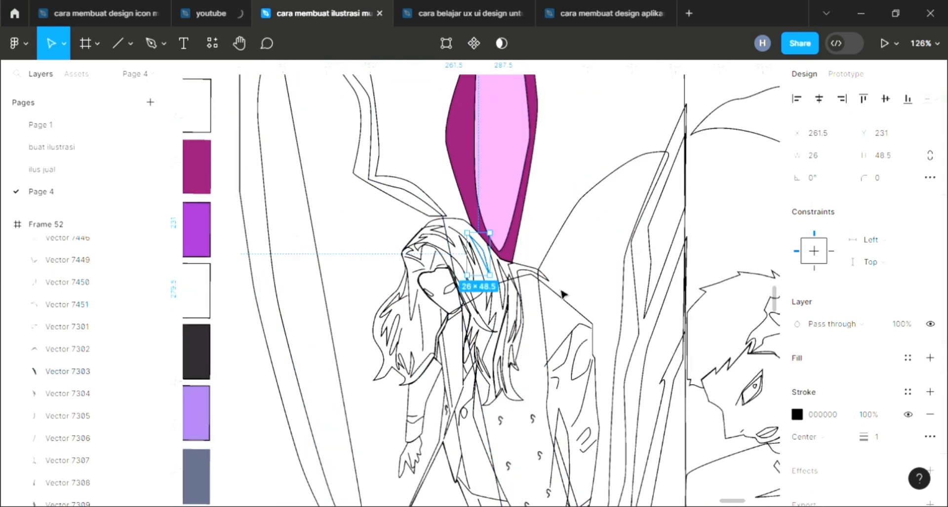
scroll(414, 261, up, 1)
click(430, 235)
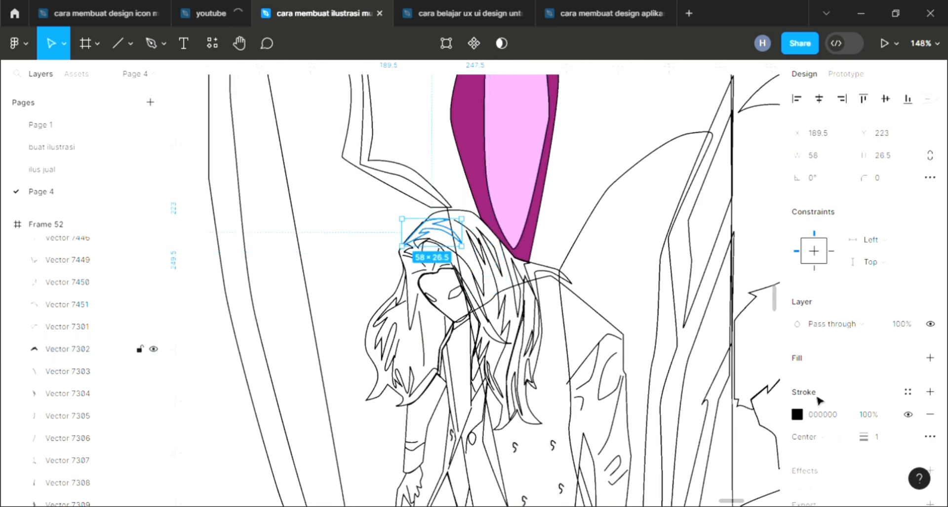
click(798, 356)
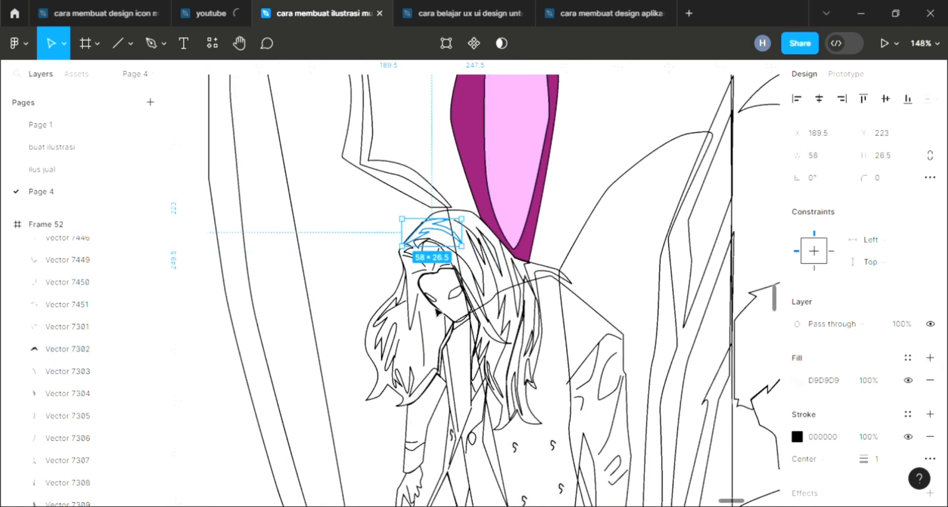
click(398, 343)
click(931, 358)
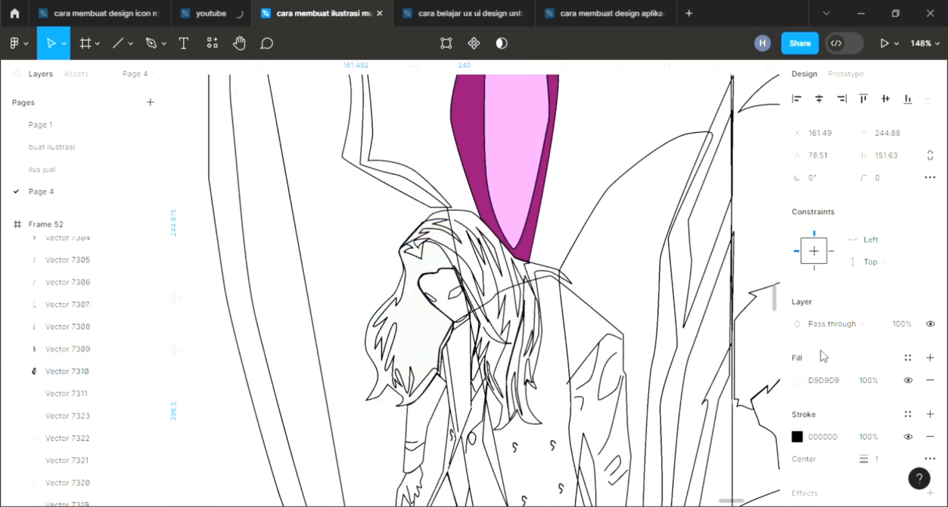
Add default fills to more hair strand shapes around the girl's face
click(67, 349)
click(930, 358)
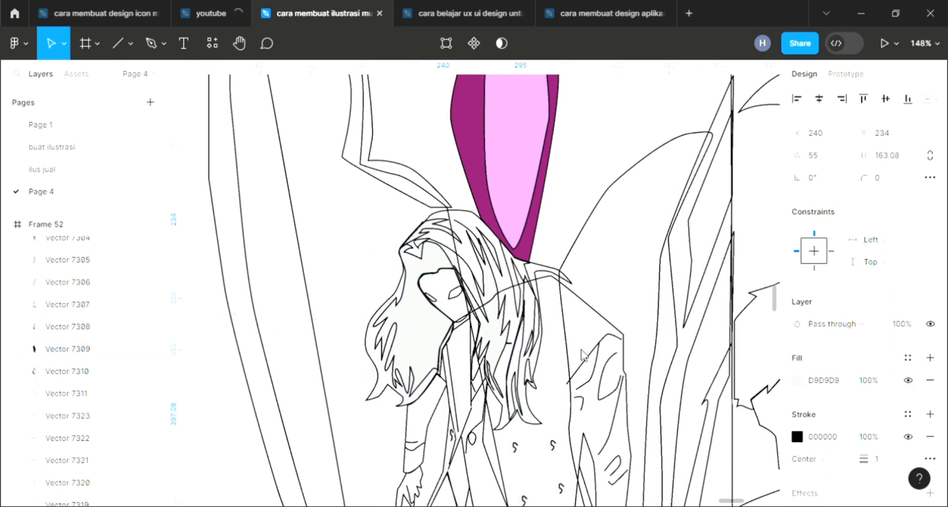
click(531, 347)
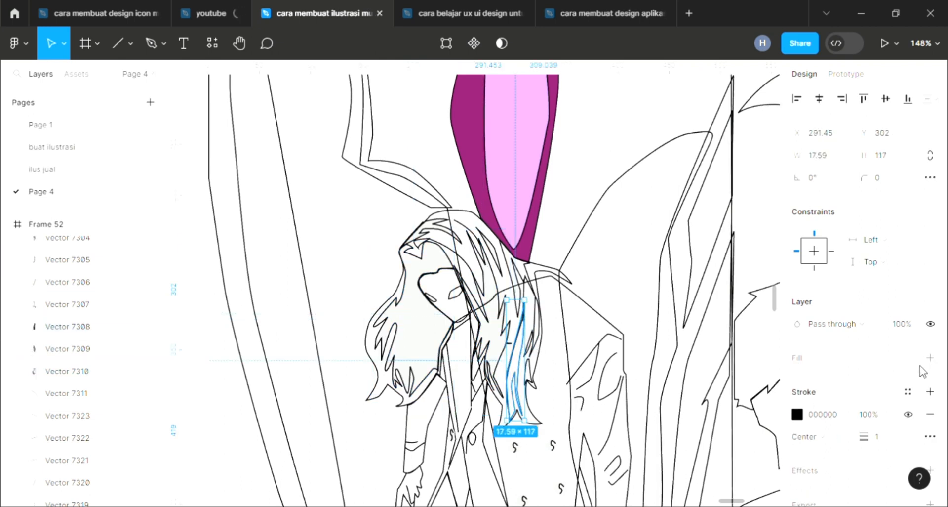
click(538, 340)
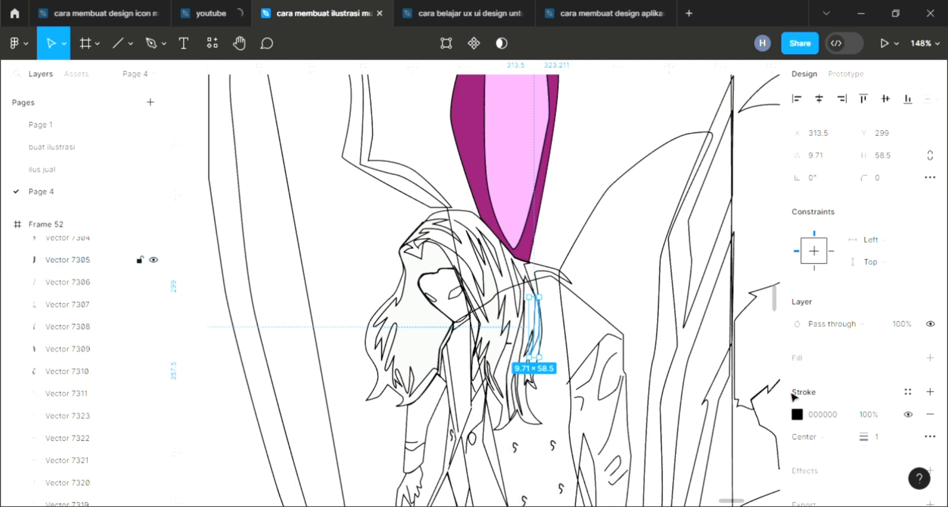
click(930, 358)
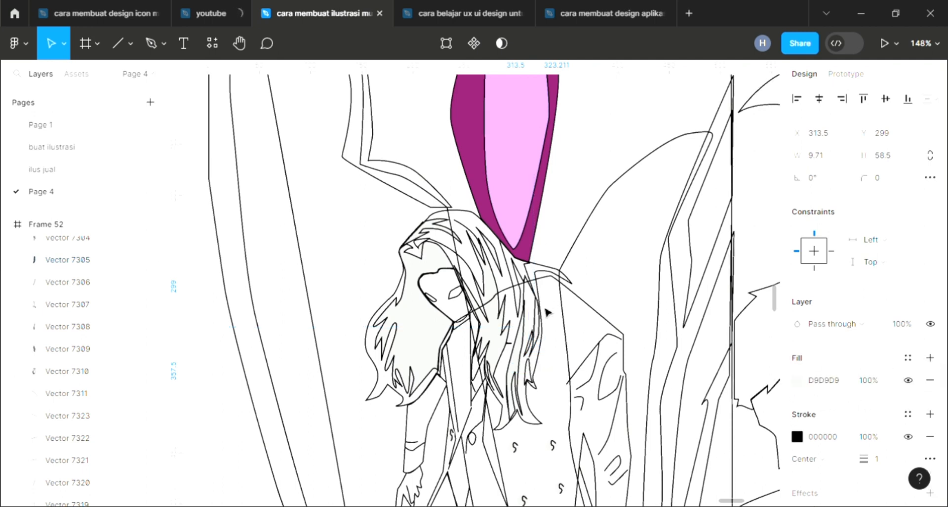
click(518, 288)
click(929, 358)
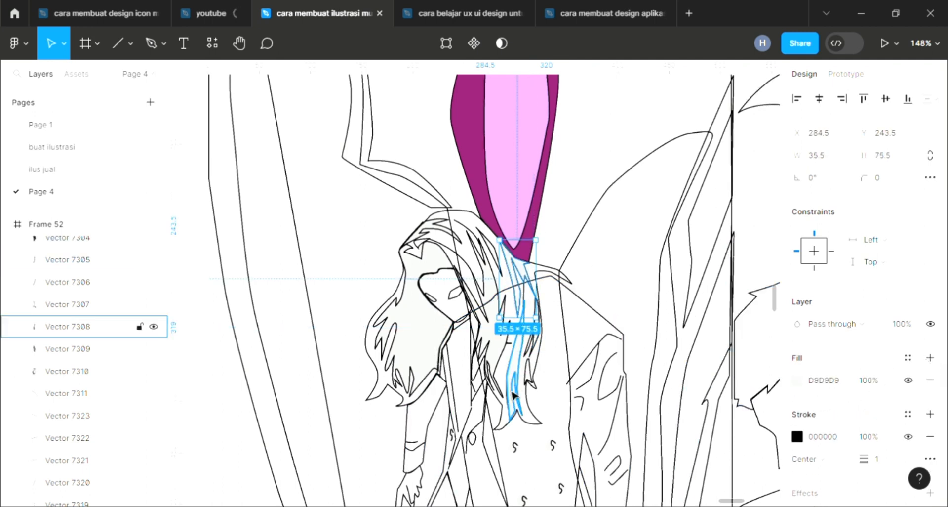
Fill the whole hair outline, send it to the back, and set its color to F5F5F5 sampled from the canvas
click(542, 427)
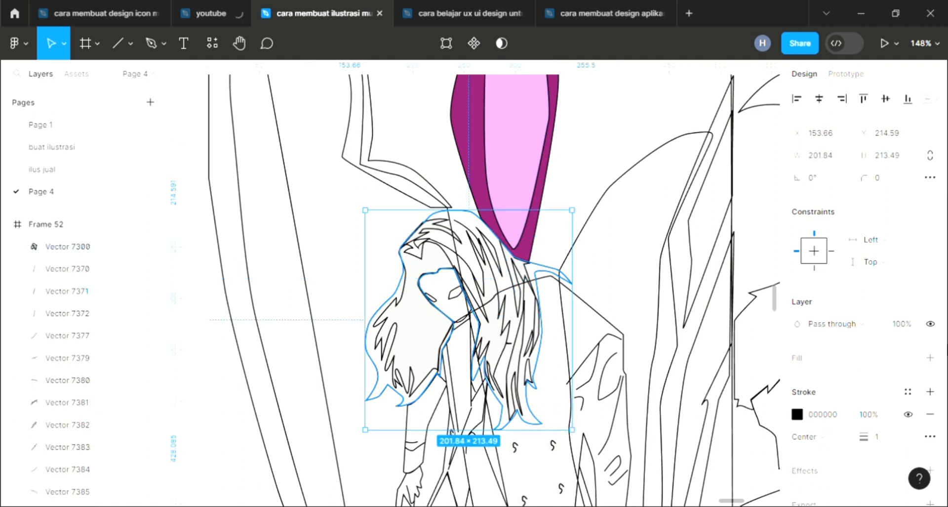
click(930, 358)
key([)
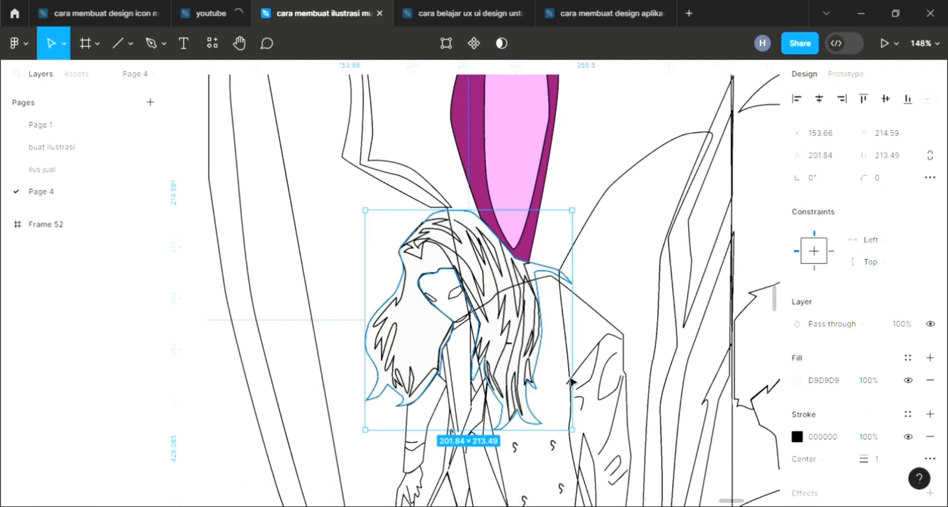
scroll(537, 345, down, 3)
scroll(251, 334, left, 1)
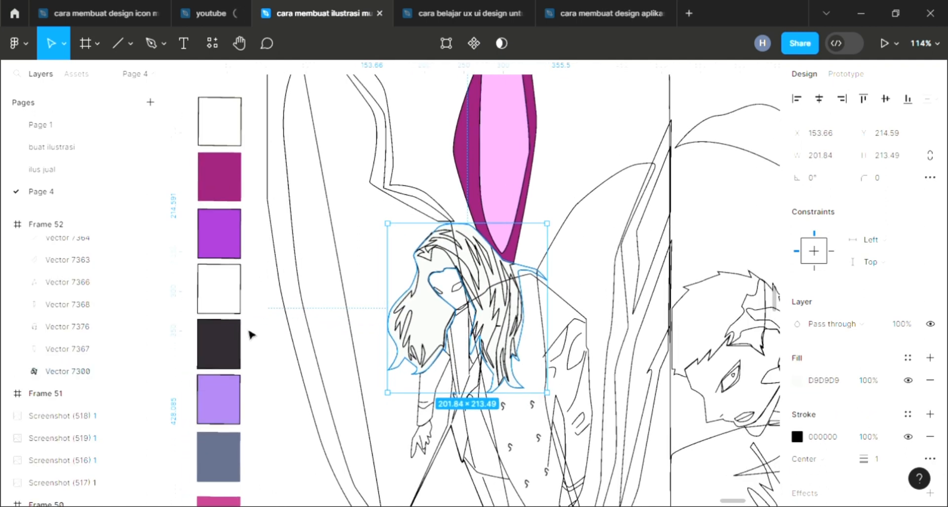
key(i)
click(269, 357)
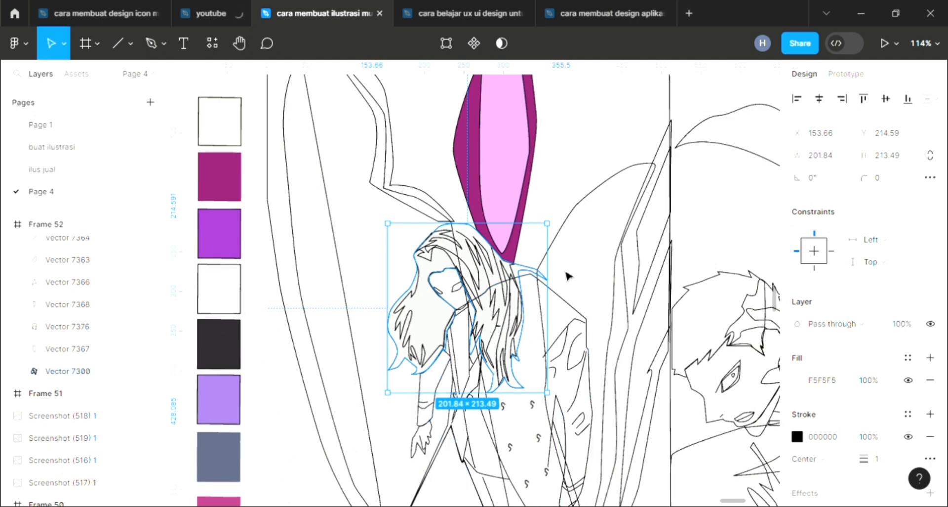
Fill the small shape on the face, bring it to front, and sample white for its color
click(462, 298)
click(457, 293)
scroll(457, 293, up, 4)
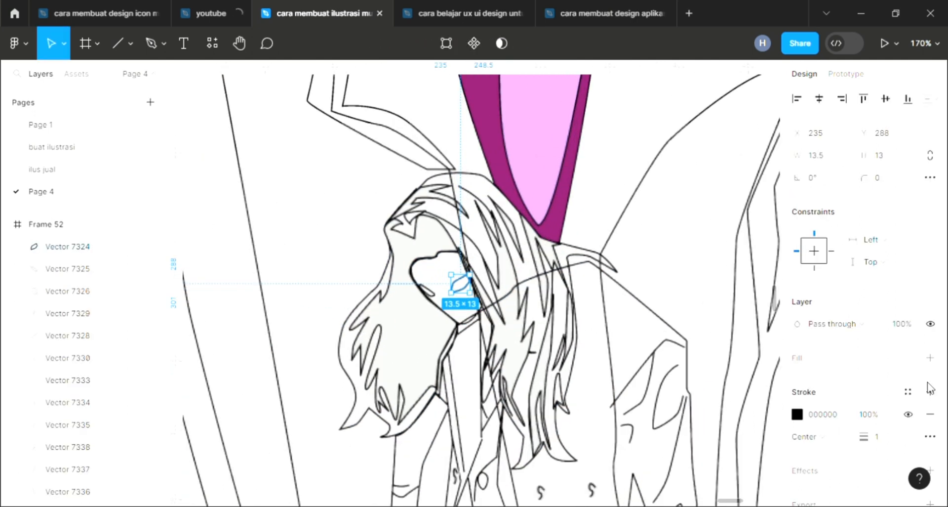
click(930, 356)
right_click(459, 285)
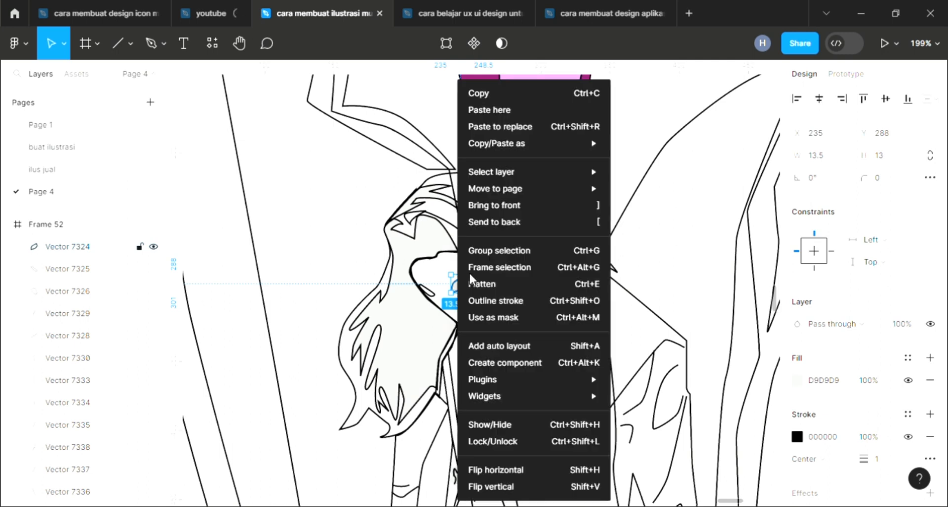
click(493, 205)
key(i)
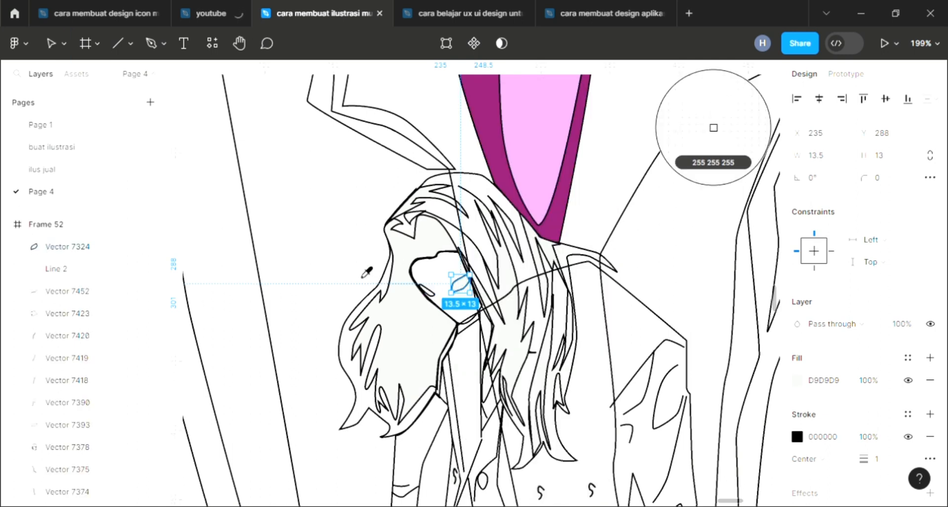
click(434, 296)
Fill the eye shape, bring it to front, and set its color to white FFFFFF with the eyedropper
click(434, 295)
click(930, 357)
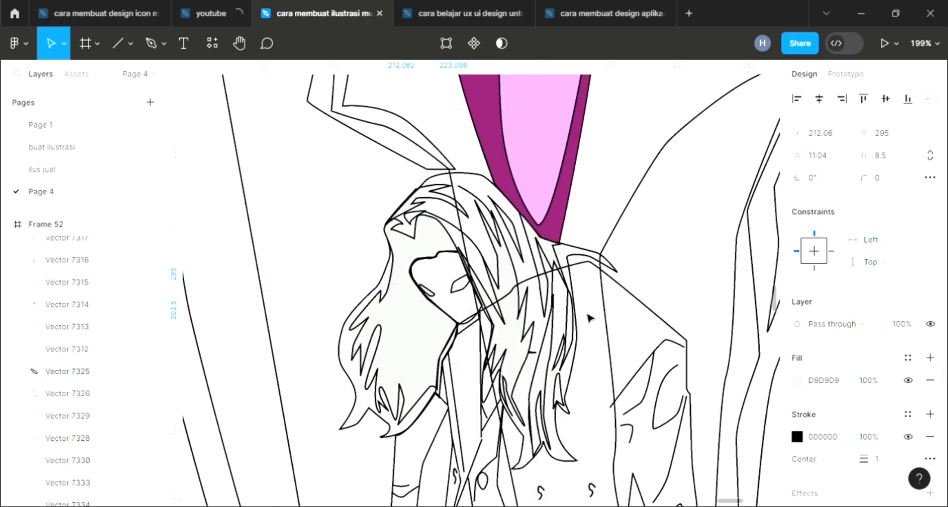
right_click(427, 295)
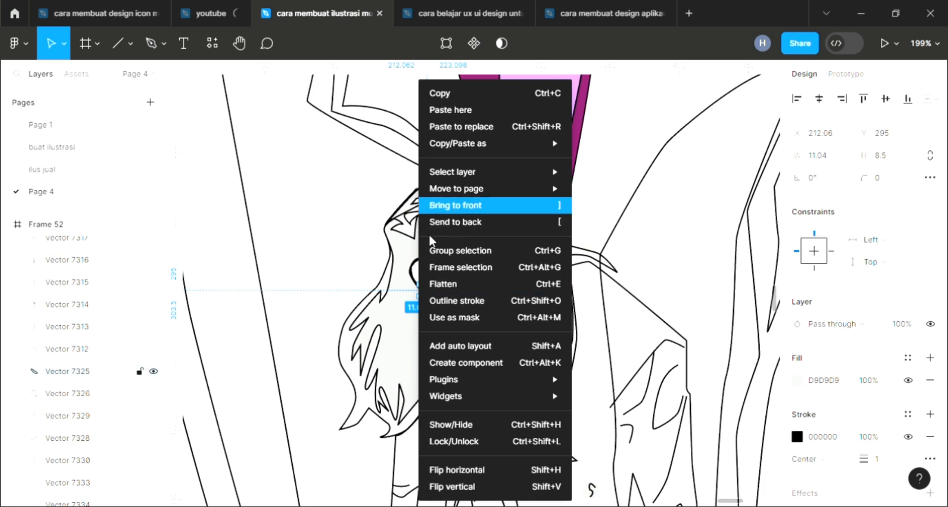
click(455, 205)
key(i)
click(435, 266)
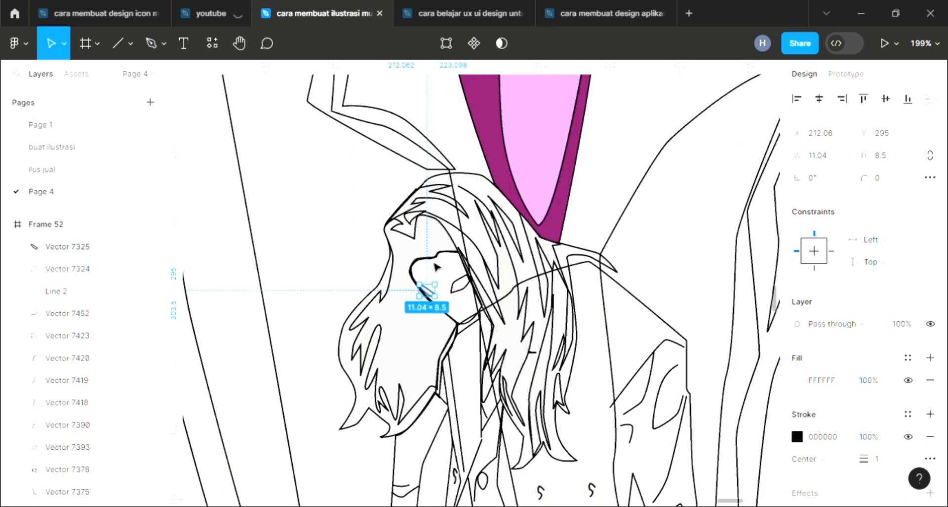
Fill the face outline with the dark 2D282E swatch color using the eyedropper, then deselect
click(478, 327)
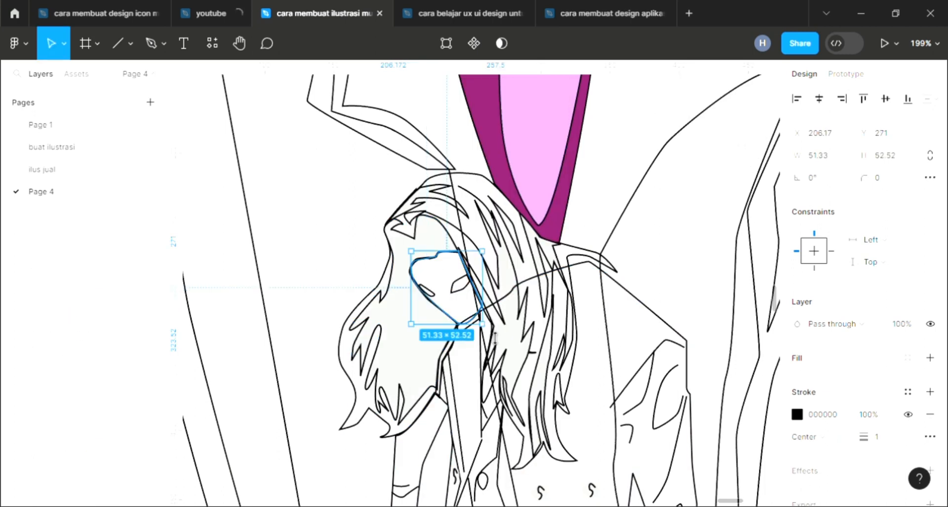
click(931, 358)
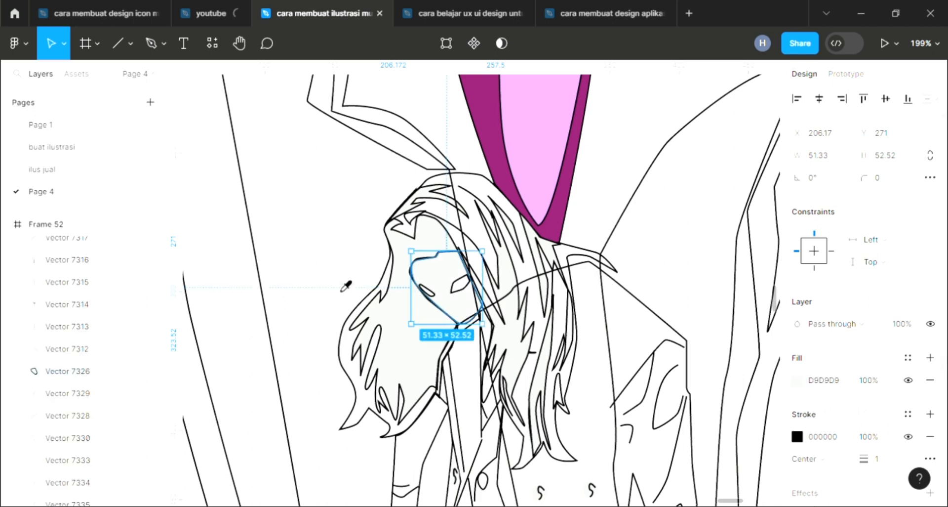
key(i)
scroll(346, 316, down, 3)
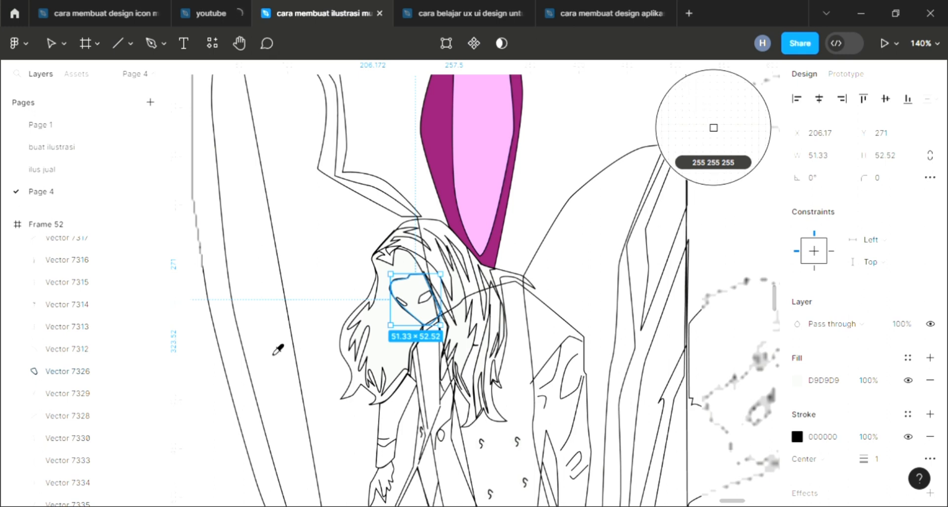
scroll(278, 349, down, 1)
scroll(278, 351, down, 2)
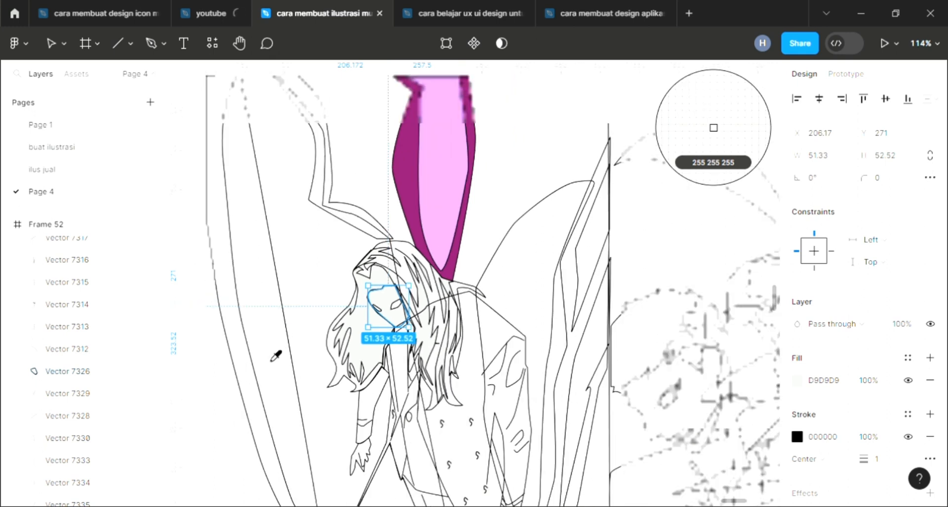
scroll(277, 355, down, 3)
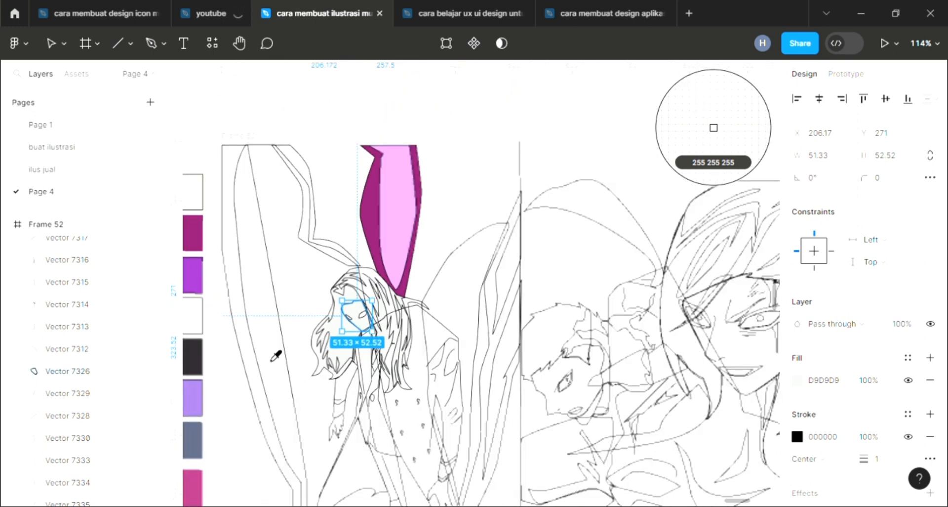
click(196, 357)
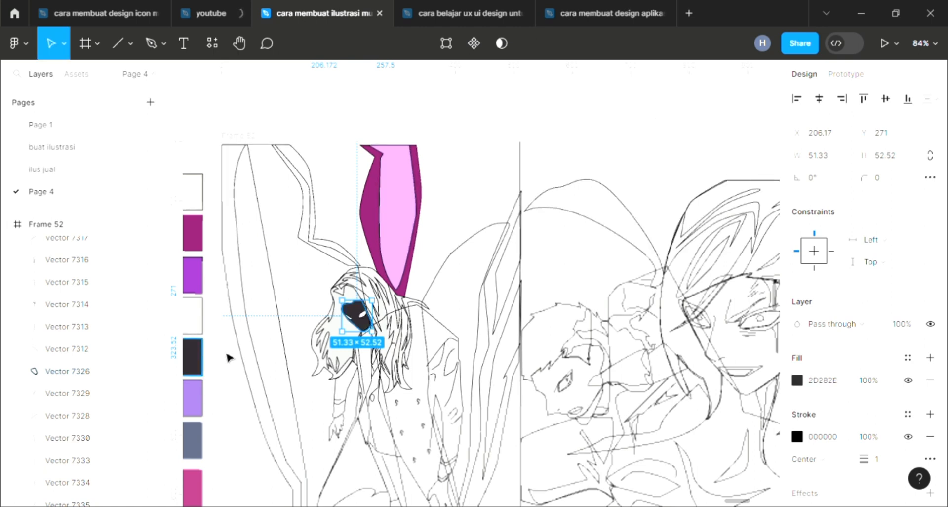
click(310, 419)
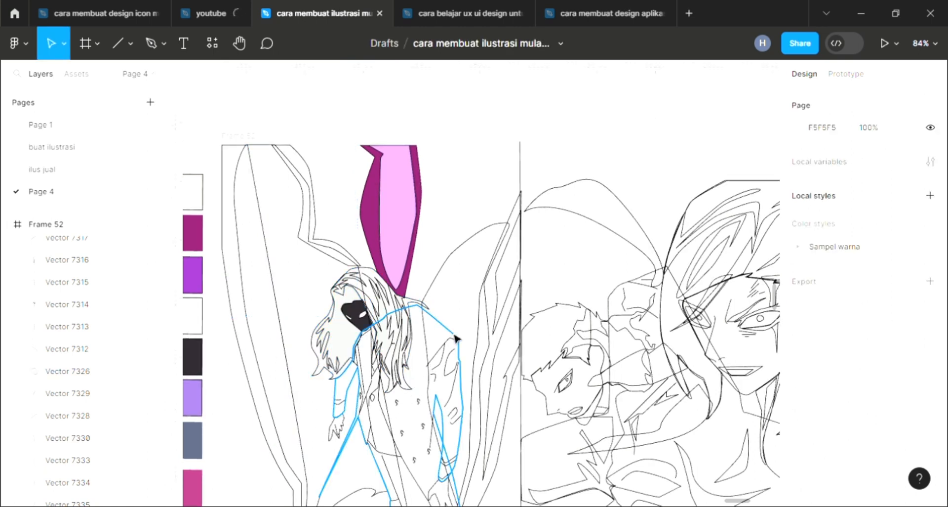
scroll(452, 341, down, 2)
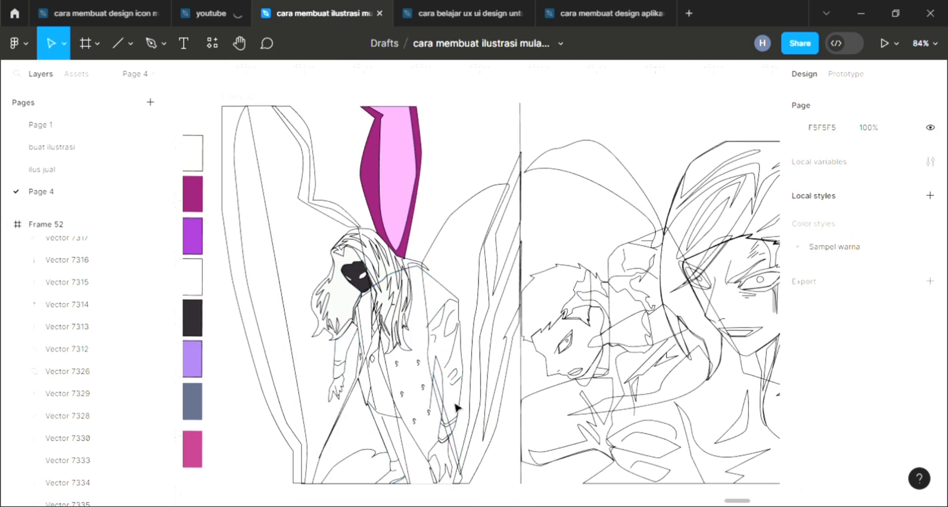
Add a fill to the coat body outline and send it to the back
scroll(455, 406, down, 1)
scroll(350, 348, up, 5)
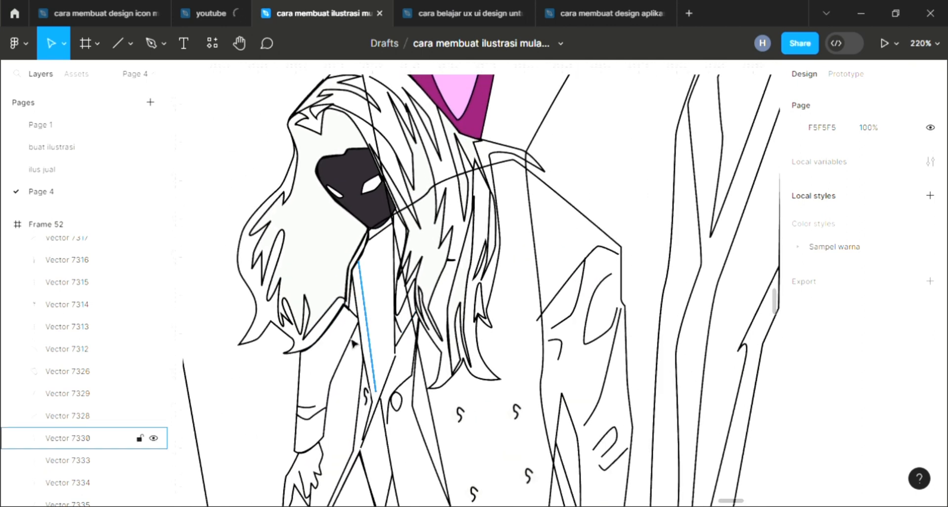
click(306, 366)
scroll(307, 365, down, 3)
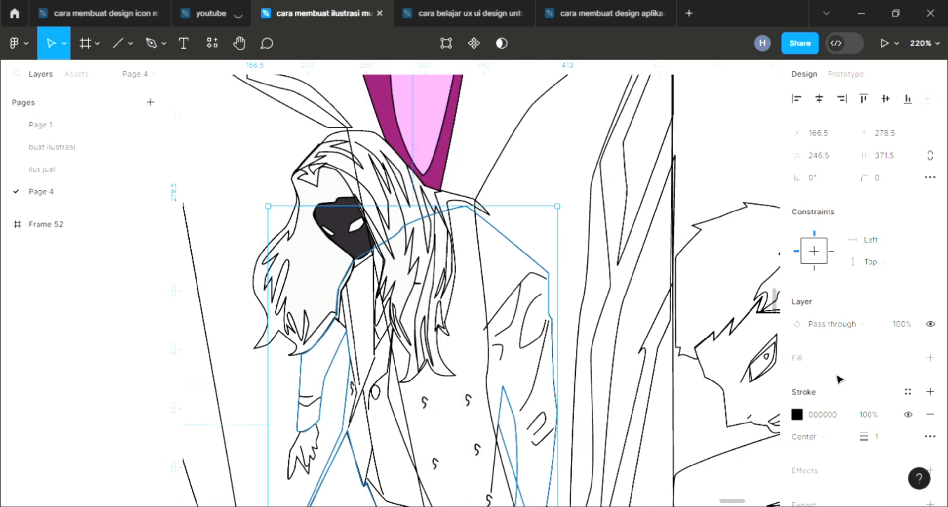
click(930, 357)
scroll(571, 391, down, 3)
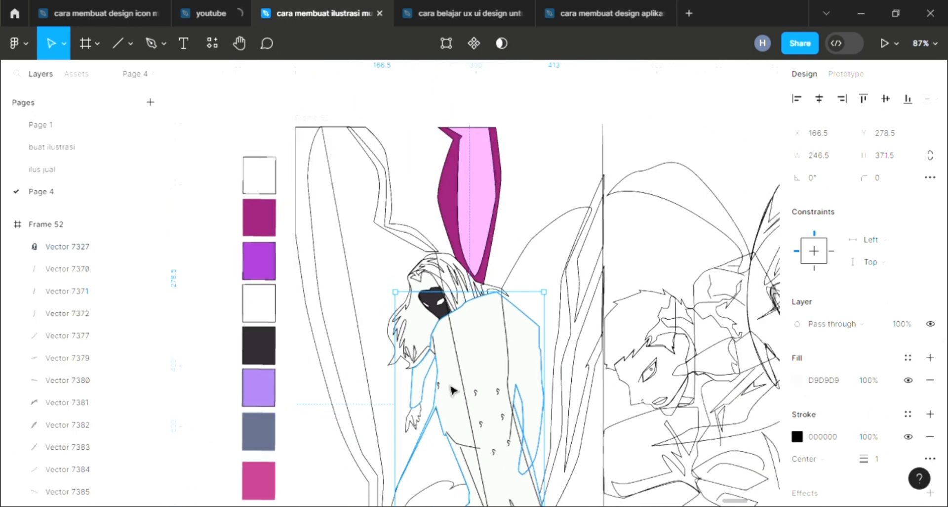
key(ctrl+shift+[)
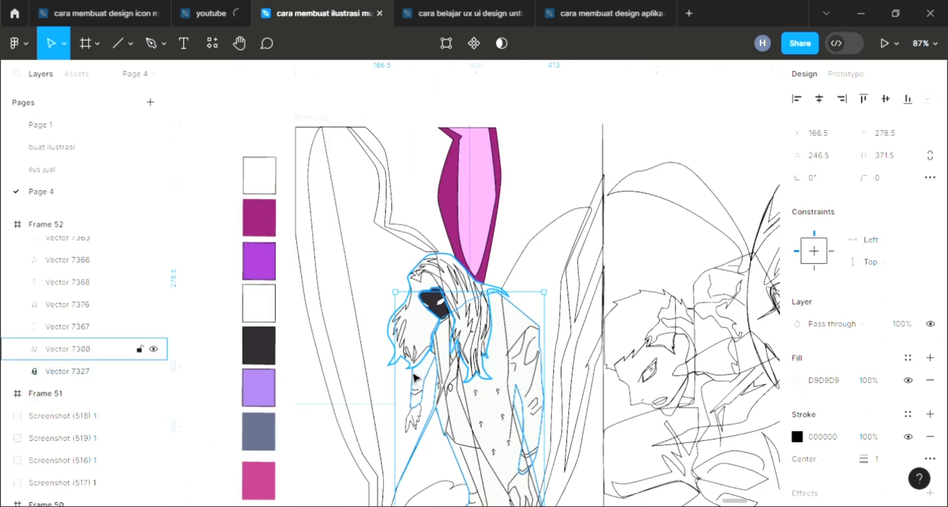
Fill the triangle shape between the legs with the dark swatch color using the eyedropper, then deselect
scroll(425, 375, down, 3)
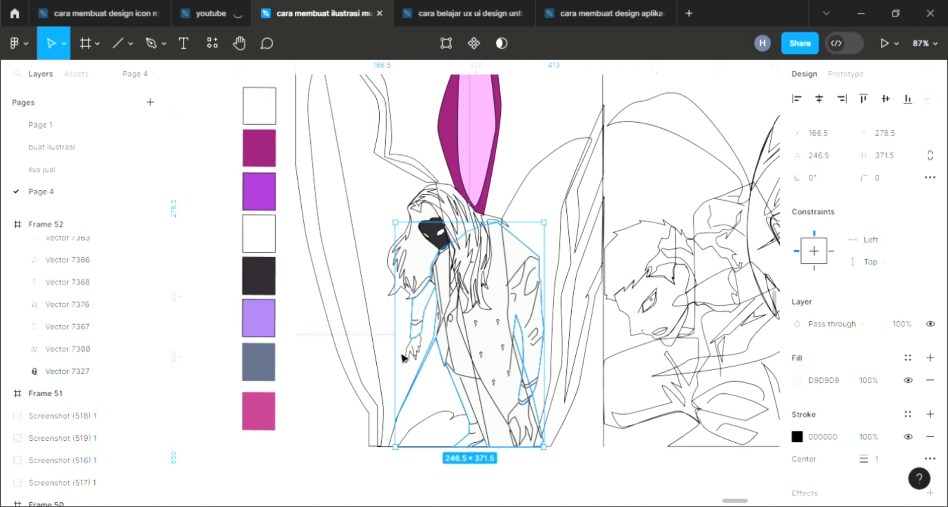
click(449, 416)
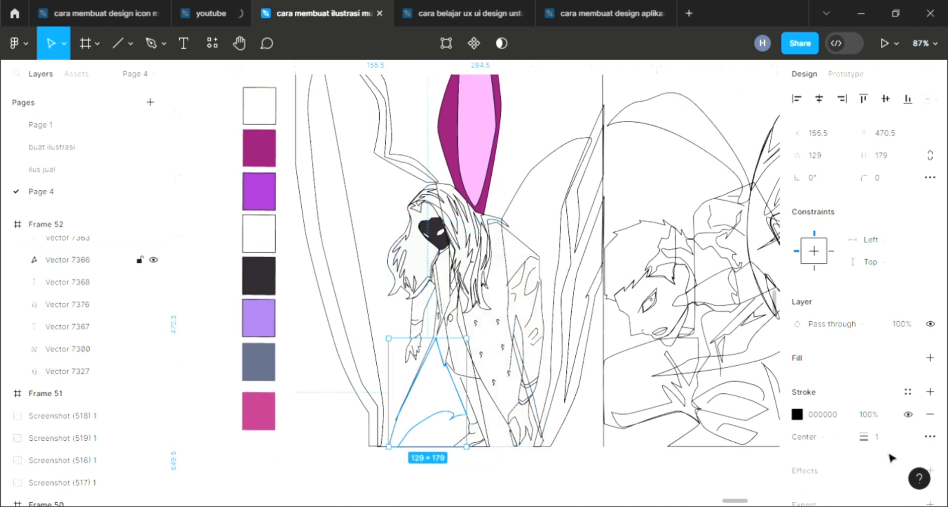
click(930, 361)
key(i)
click(269, 286)
click(326, 403)
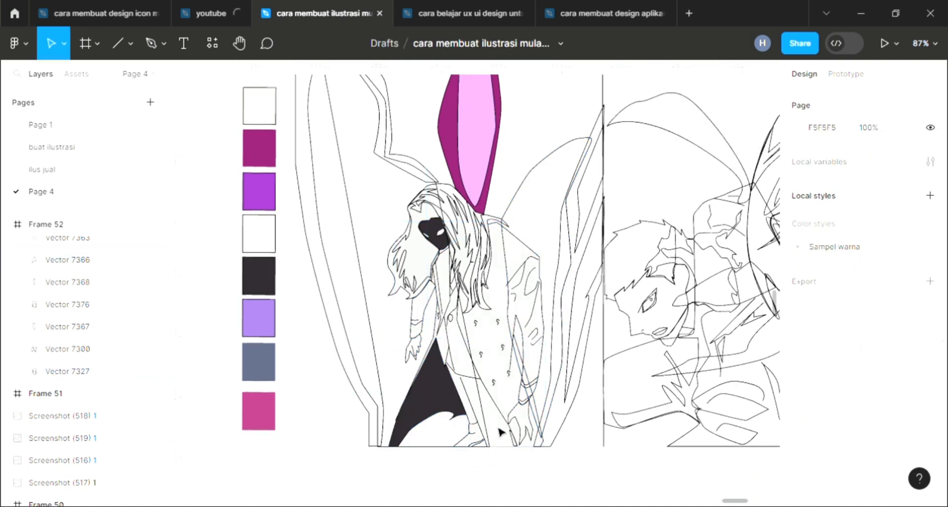
Fill the foot shape and the hanging hand shape with white FFFFFF sampled from the canvas
click(540, 433)
click(931, 358)
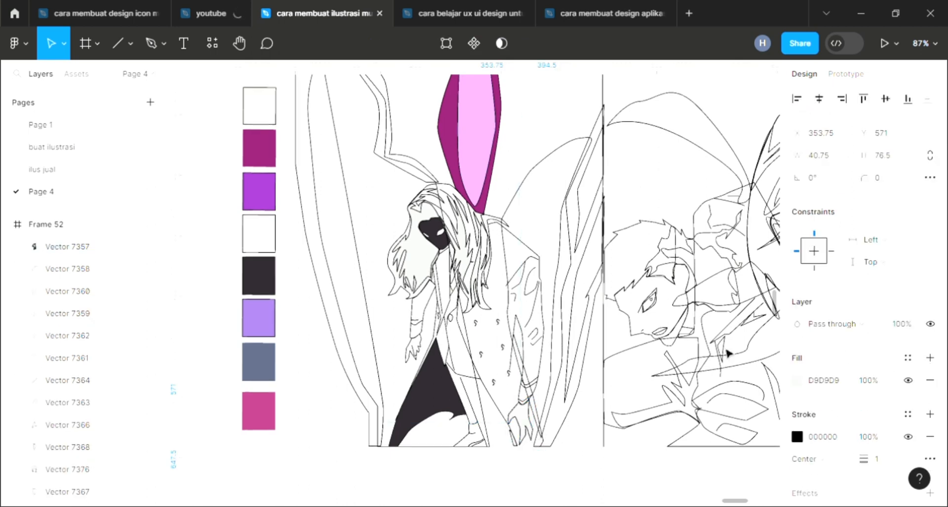
key(i)
click(340, 322)
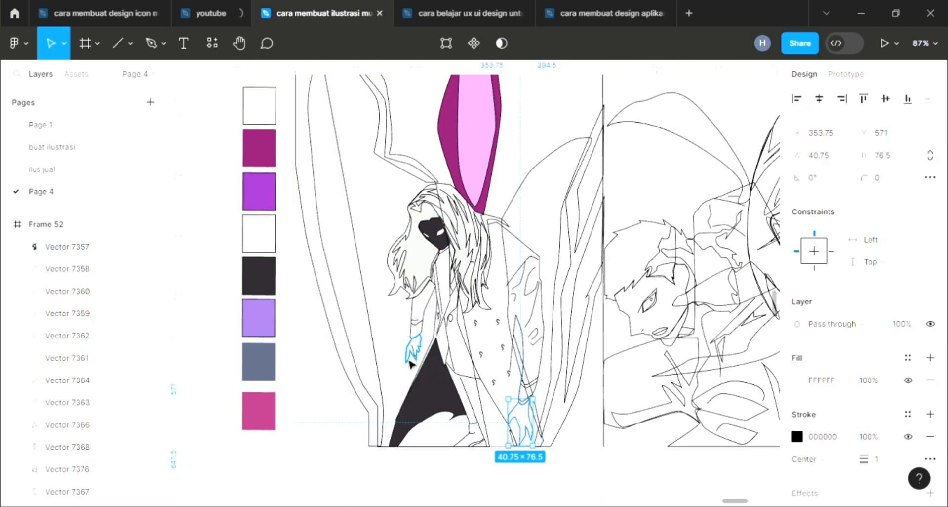
click(408, 359)
click(931, 357)
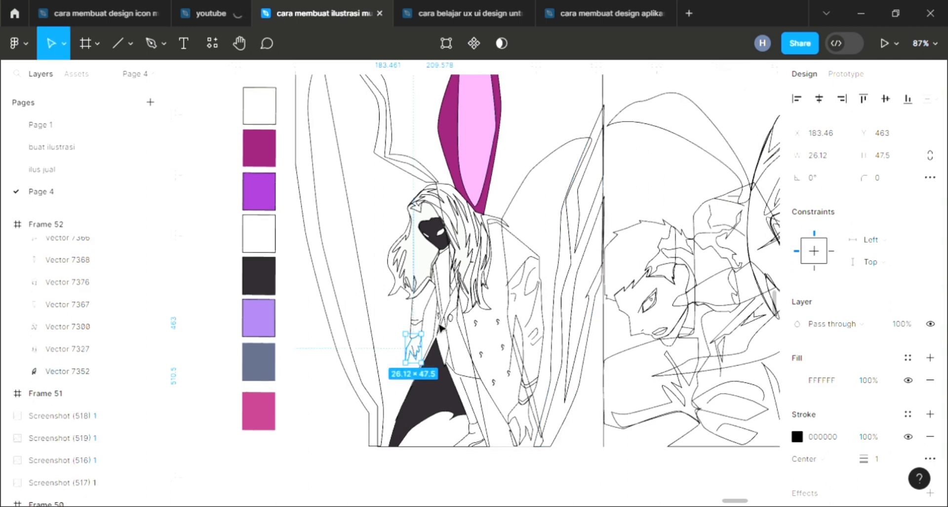
Fill the large left wing outline, send it to the back, and sample the light pink for its color
scroll(375, 237, up, 3)
click(319, 256)
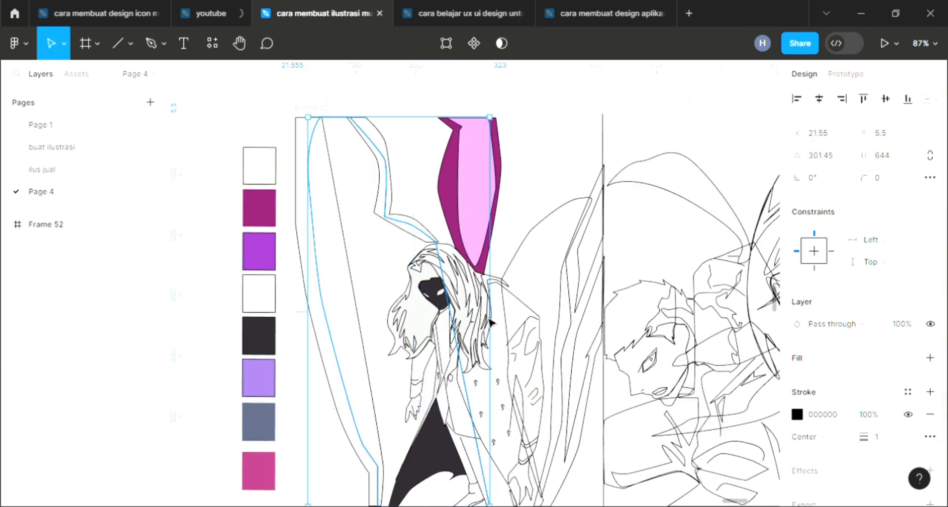
click(930, 357)
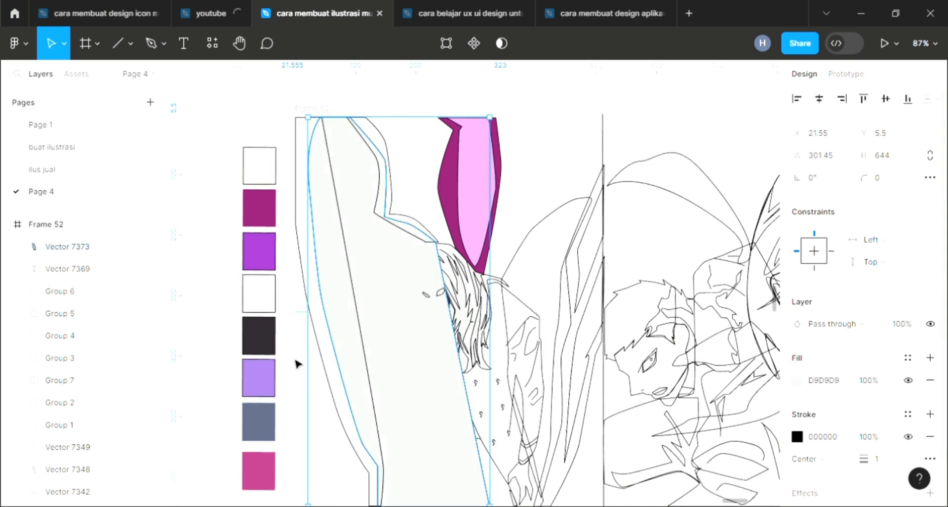
key(ctrl+shift+bracketleft)
key(i)
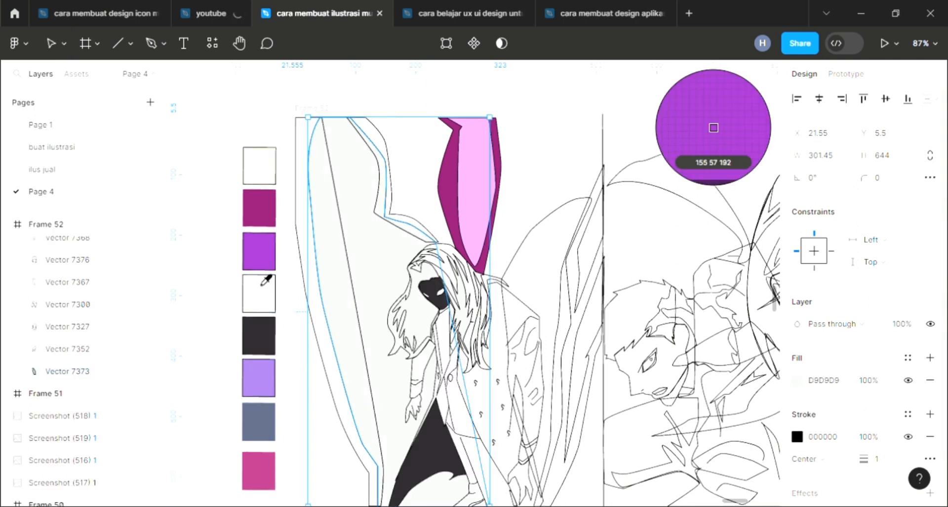
click(476, 228)
Fill the inner left wing strip, send it to the back, and set it to magenta 8F2070 with the eyedropper
click(326, 365)
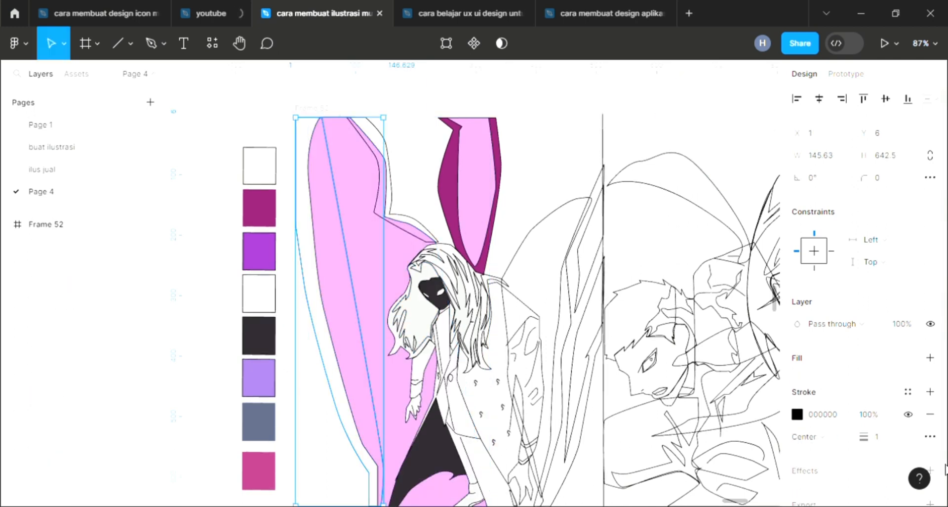
click(930, 357)
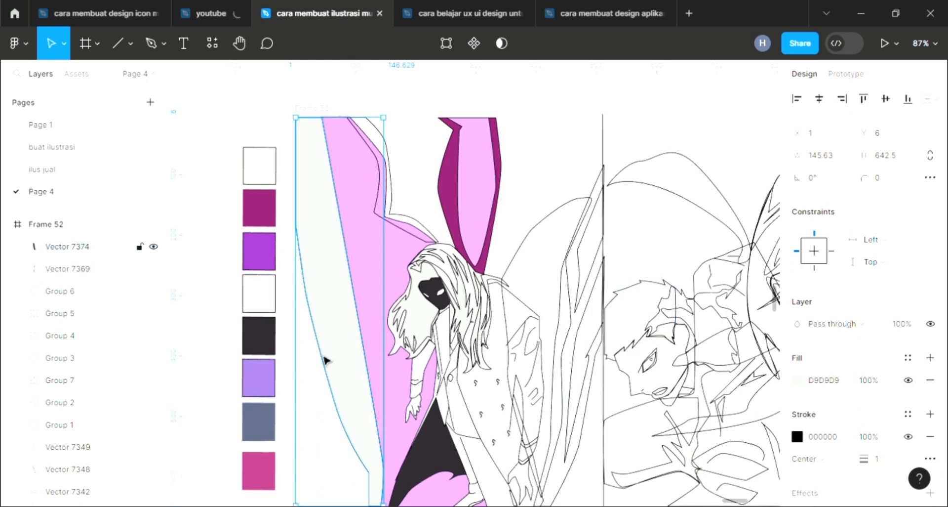
key(ctrl+shift+[)
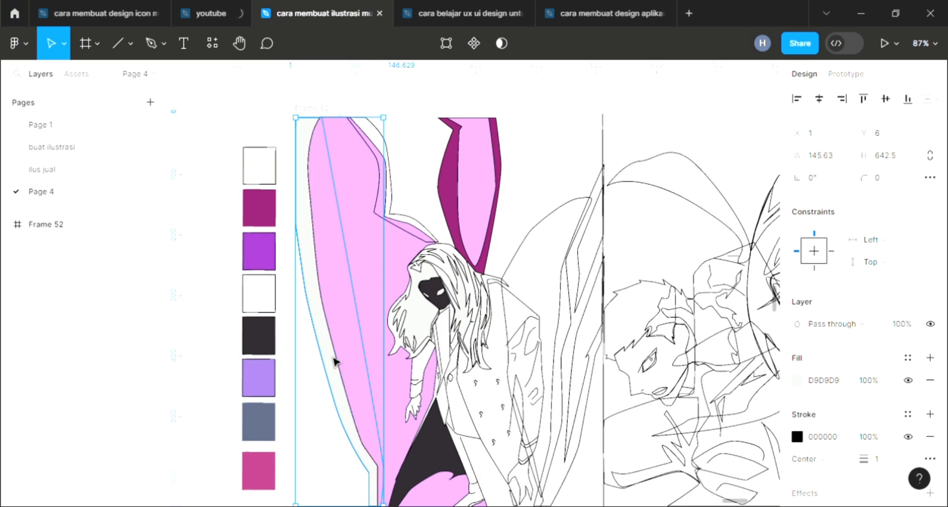
key(i)
click(428, 236)
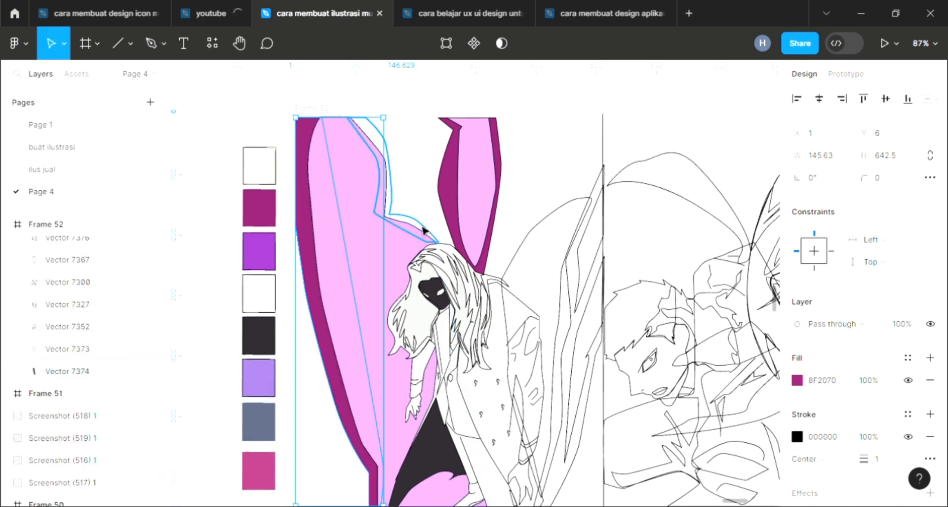
Color the upper wing notch shape magenta 8F2070 with the eyedropper
click(428, 233)
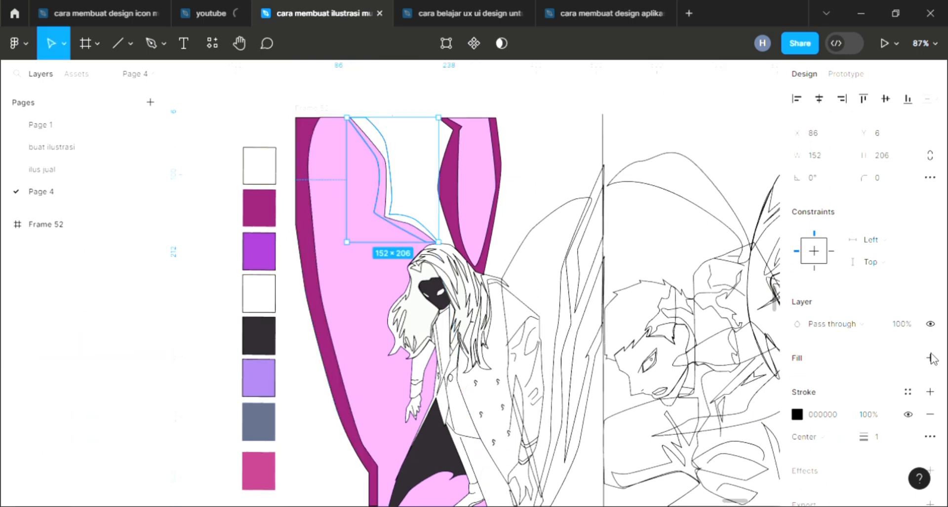
key(i)
click(451, 196)
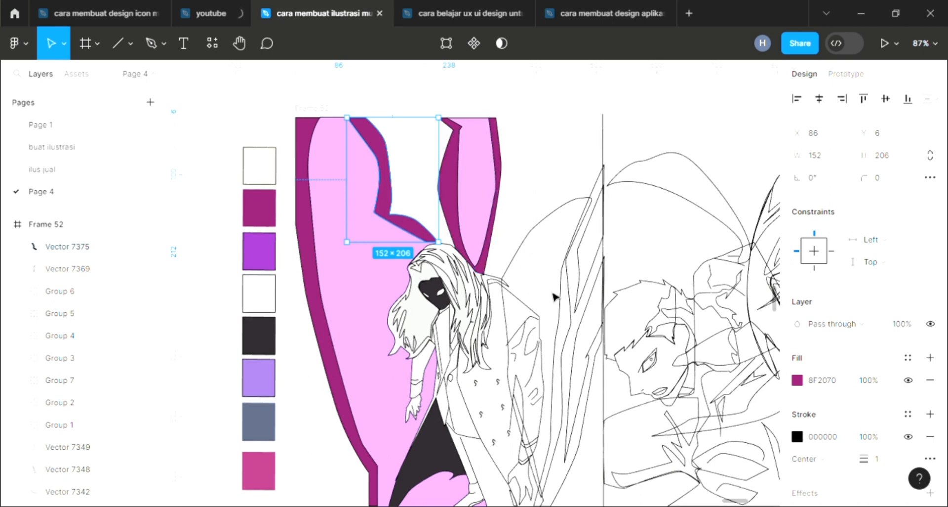
Set the first small S-shaped spot on the coat to yellow E8BE54 in the color picker
click(524, 254)
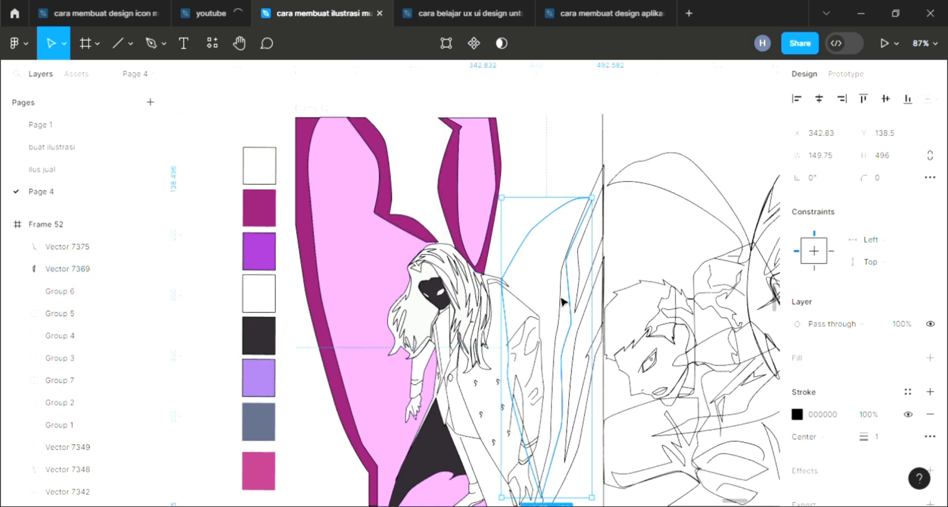
scroll(563, 301, down, 3)
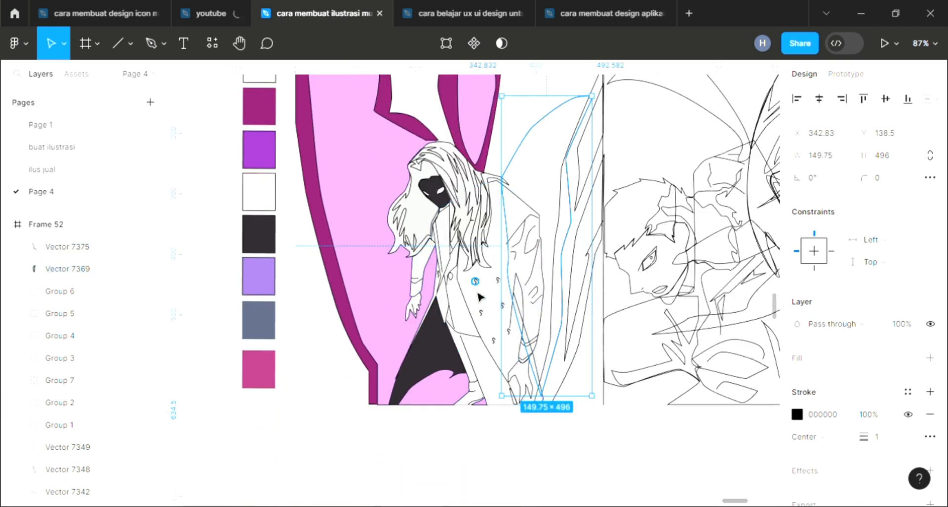
scroll(486, 301, up, 5)
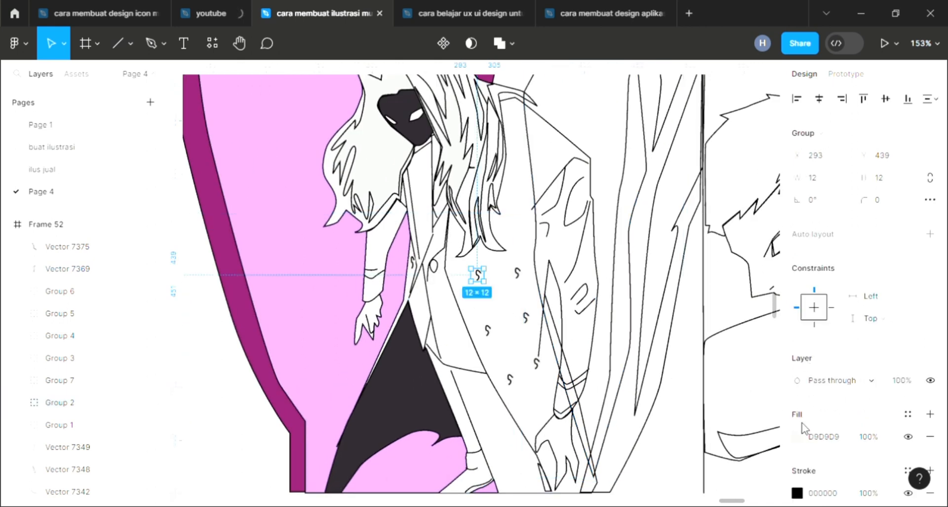
click(797, 438)
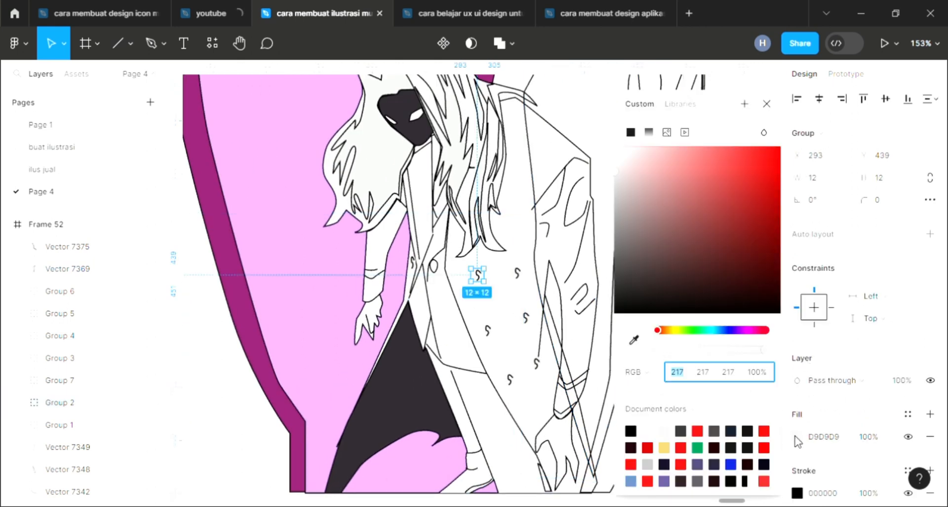
click(671, 330)
click(720, 162)
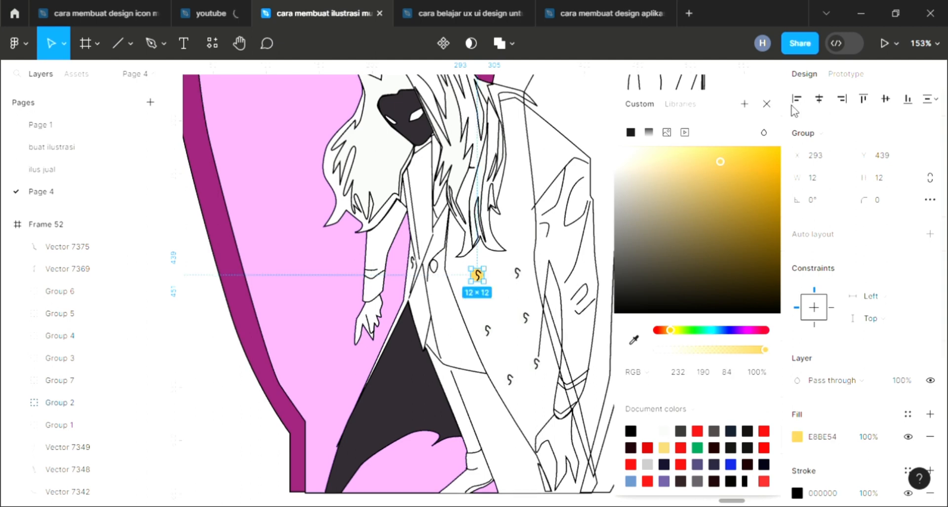
click(766, 104)
Try to sample the yellow onto the next coat spot with the eyedropper, then undo it
click(517, 272)
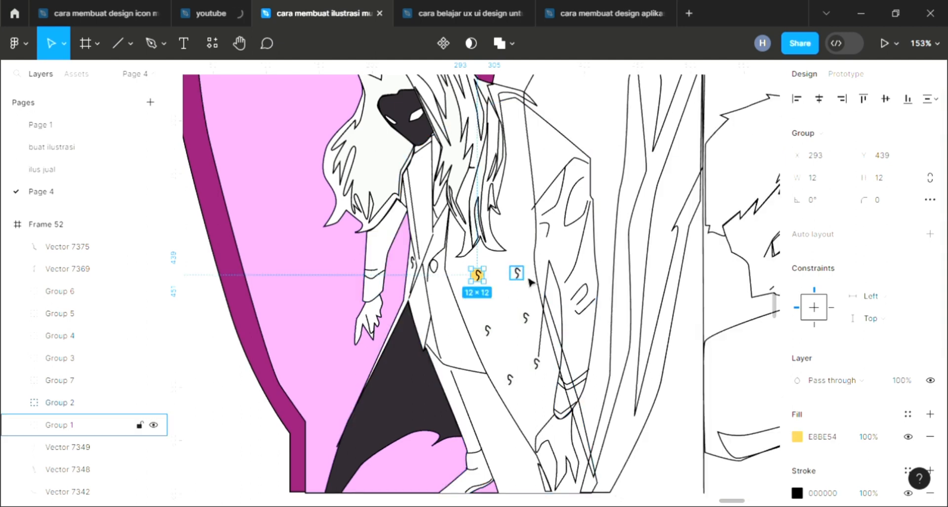
scroll(490, 291, up, 2)
scroll(490, 291, up, 3)
key(i)
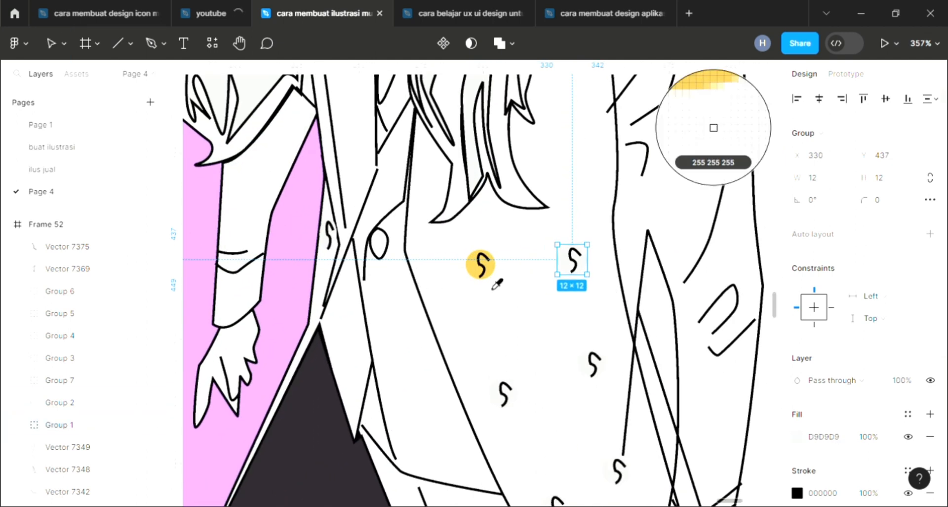
click(482, 273)
click(518, 401)
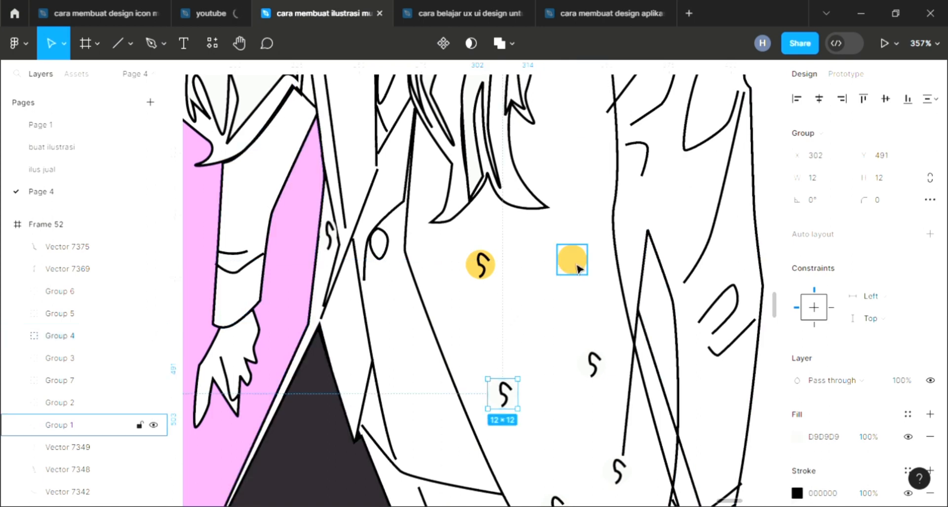
click(577, 270)
key(ctrl+z)
key(ctrl+z)
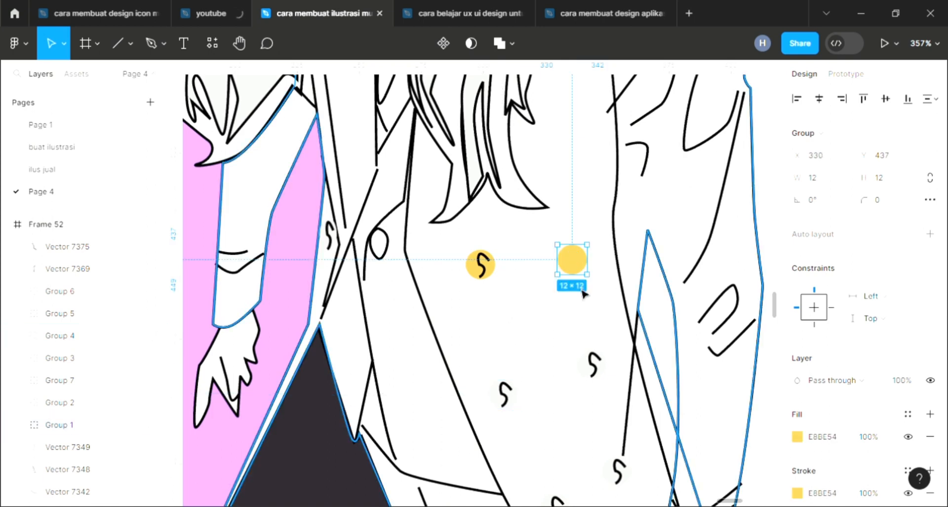
Sample the yellow E8BE54 onto the second and third S-shaped spots with the picker's eyedropper
click(797, 437)
click(633, 340)
click(489, 276)
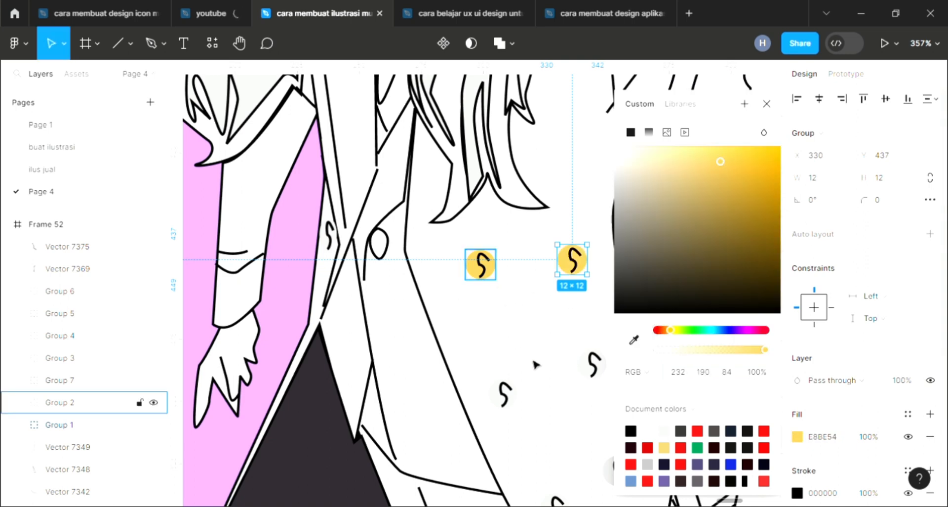
click(586, 374)
click(796, 437)
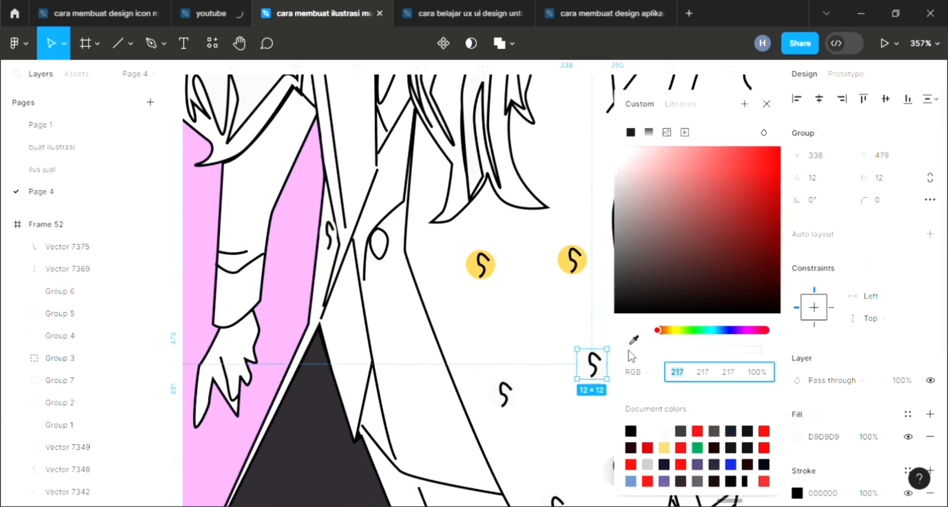
click(634, 339)
click(481, 266)
Sample the yellow onto two more S-shaped spots further down the coat
click(502, 392)
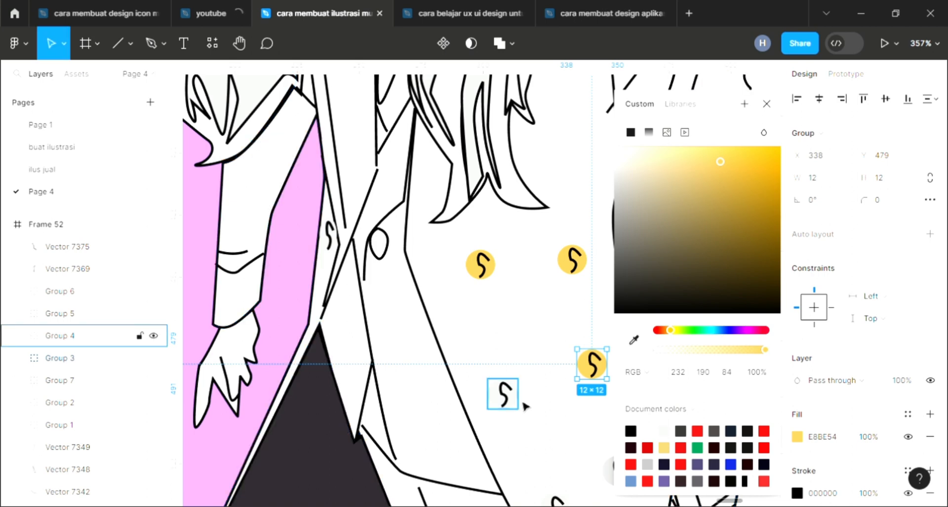
click(796, 437)
click(633, 339)
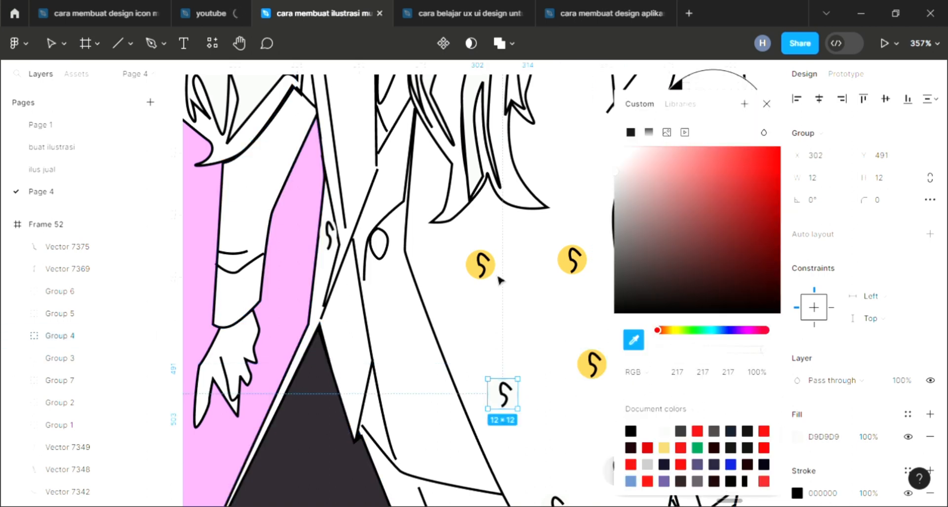
click(592, 364)
scroll(540, 441, right, 2)
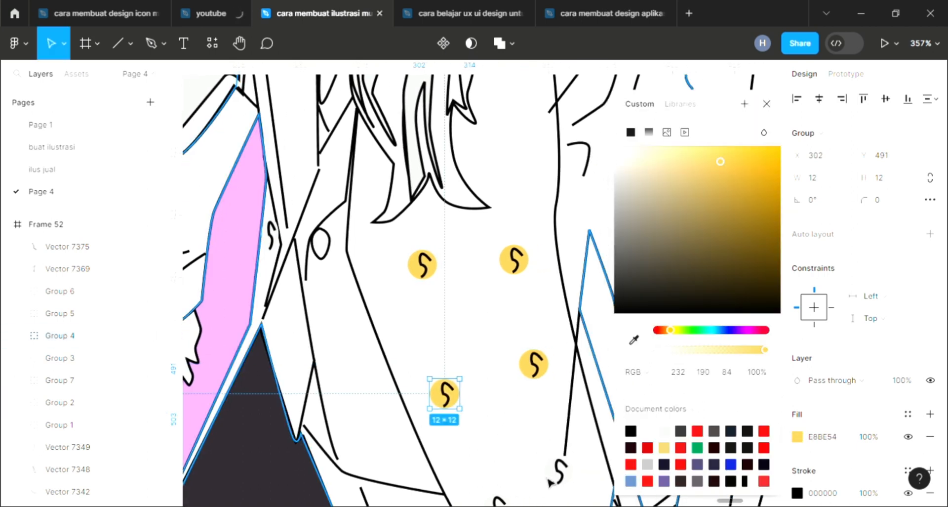
key(Tab)
click(797, 436)
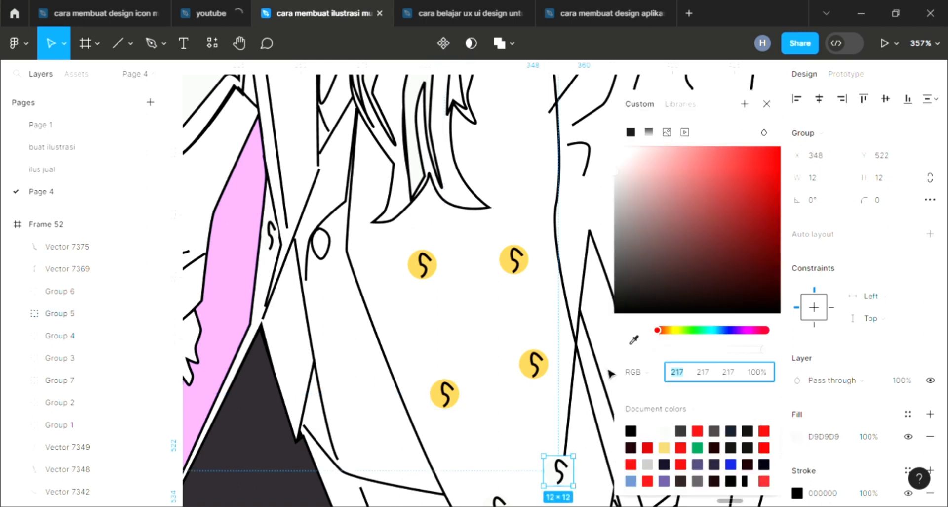
click(631, 344)
click(538, 370)
scroll(525, 457, down, 2)
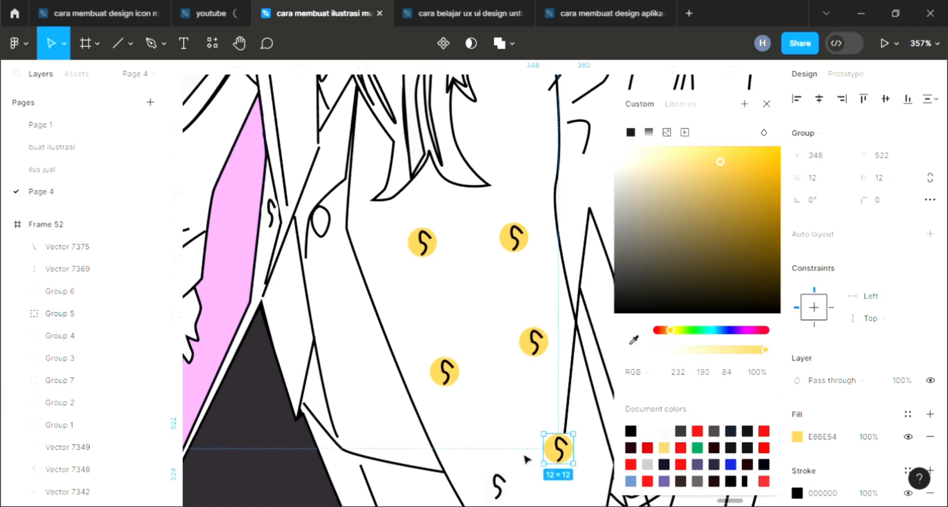
Sample the yellow onto the last S-shaped spot near the coat's lower edge with the picker's eyedropper
click(504, 467)
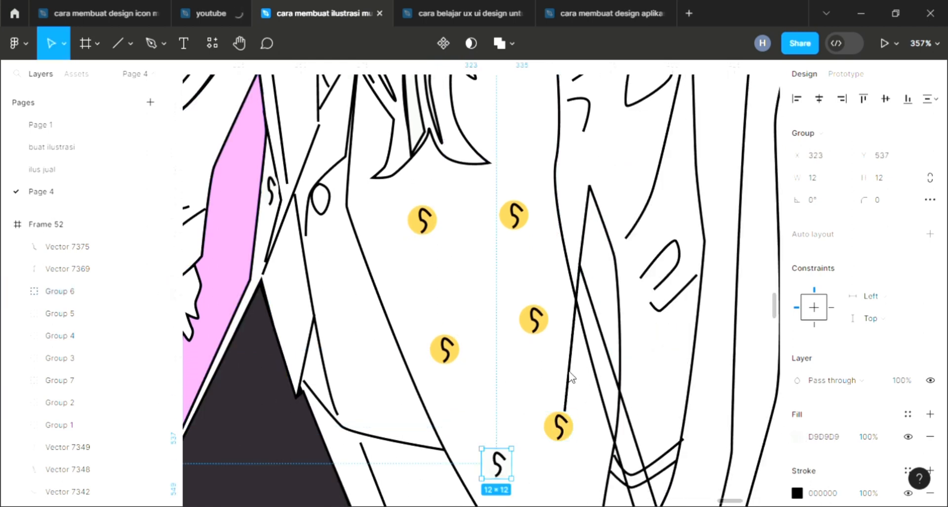
click(797, 436)
click(634, 341)
click(634, 341)
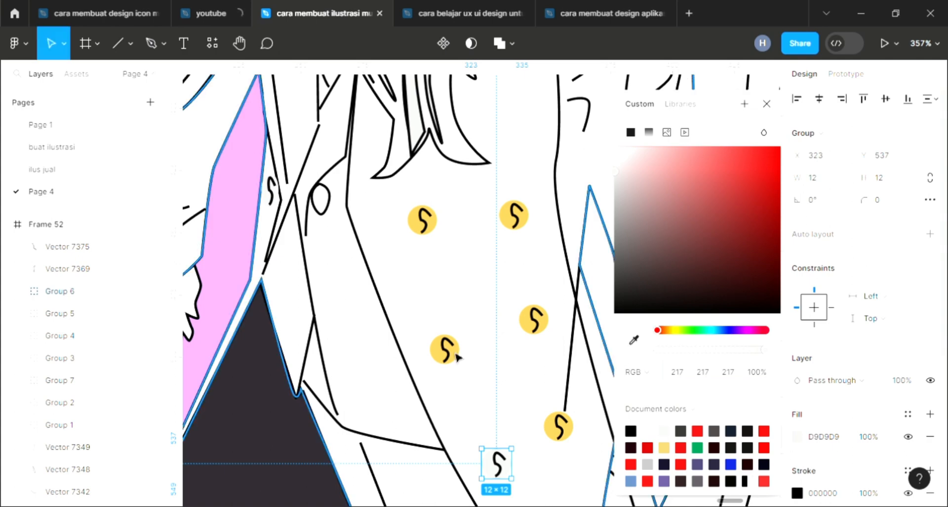
click(634, 341)
click(450, 355)
click(495, 386)
Fill the narrow right-wing strip with the pink E29FFC sampled from the background
scroll(495, 387, down, 5)
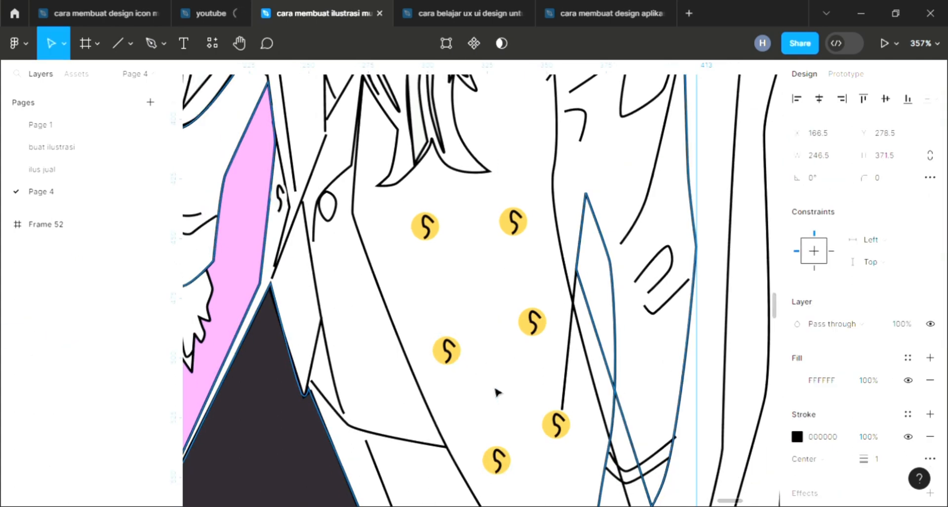
scroll(643, 260, down, 3)
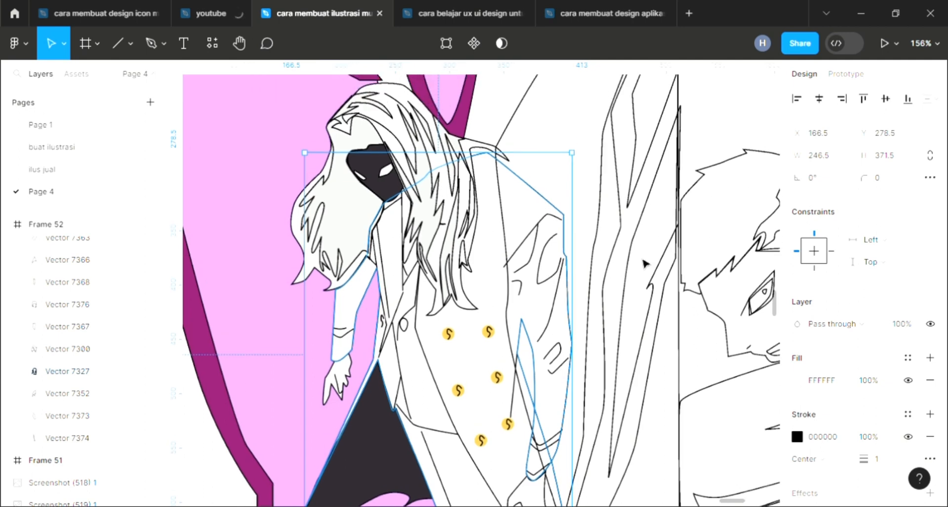
click(642, 356)
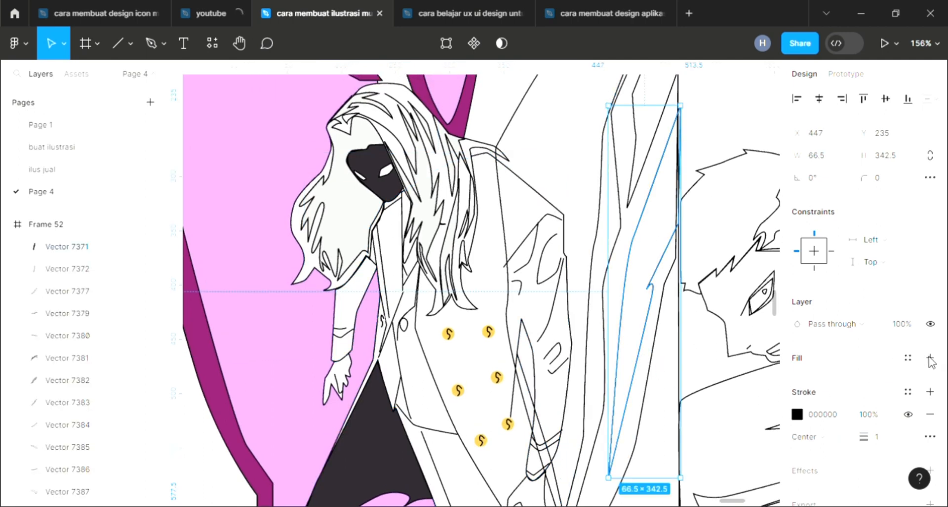
key(i)
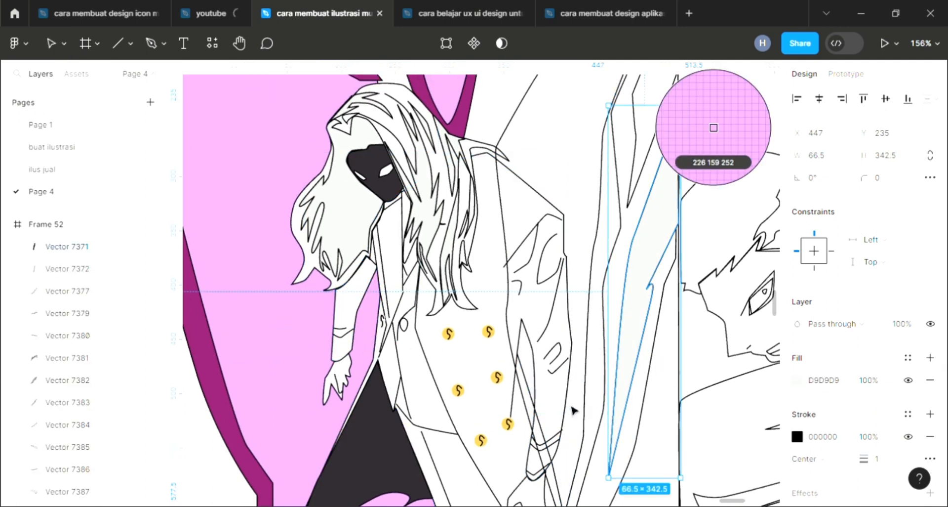
click(613, 239)
Fill the upper wing strip with the same pink using the eyedropper
scroll(643, 245, up, 3)
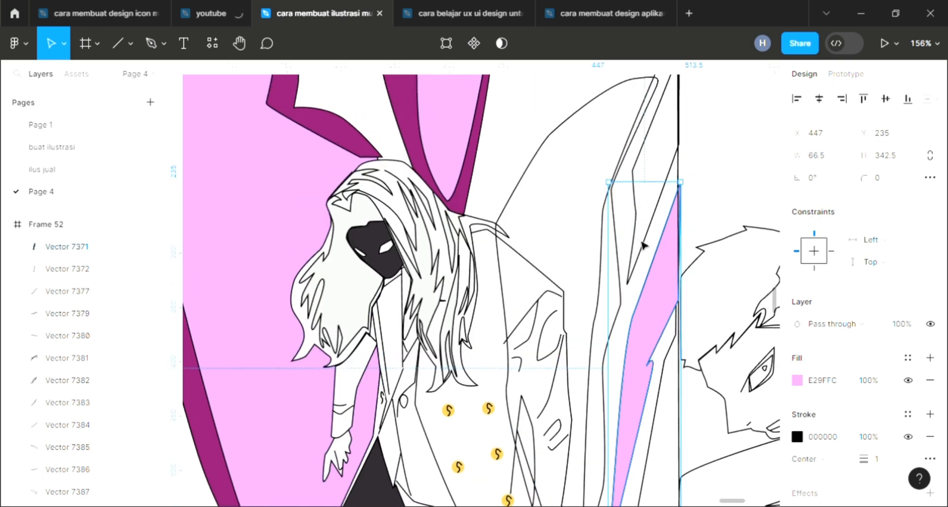
click(648, 253)
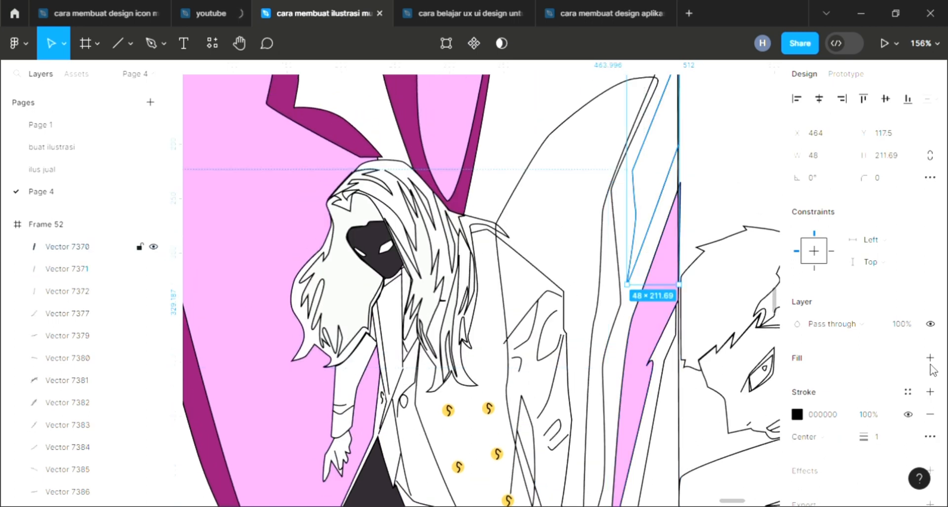
key(i)
click(653, 338)
Add a fill to the long wing outline shape and sample the dark magenta 8F2070 into it
scroll(596, 364, down, 1)
scroll(595, 364, down, 2)
click(595, 313)
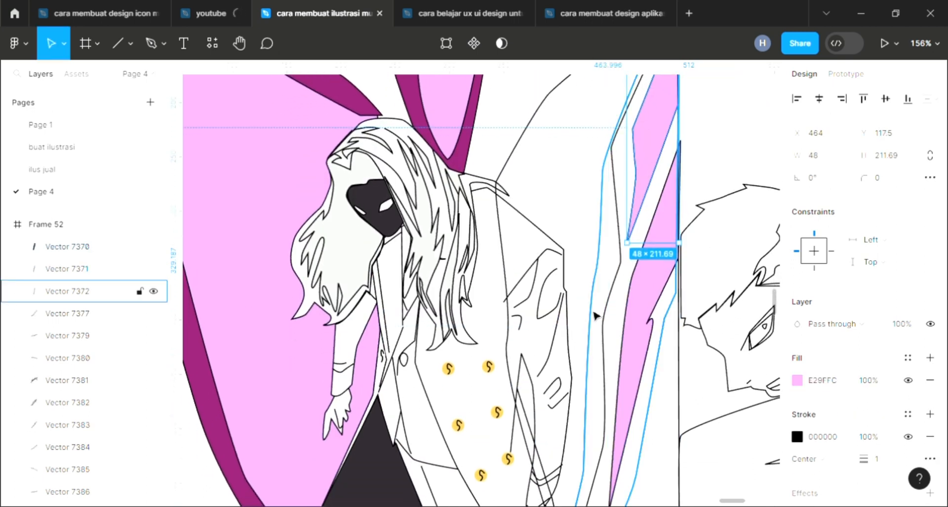
click(930, 357)
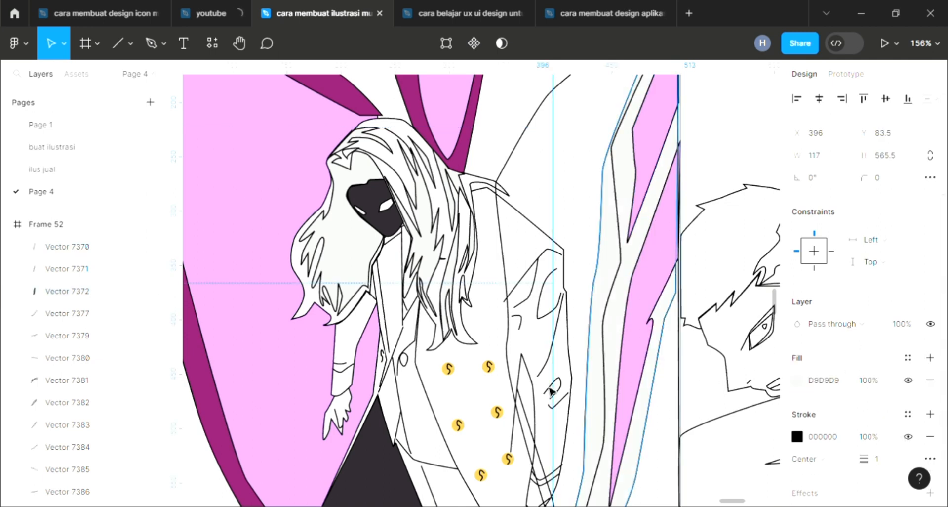
scroll(463, 188, up, 1)
key(i)
click(465, 199)
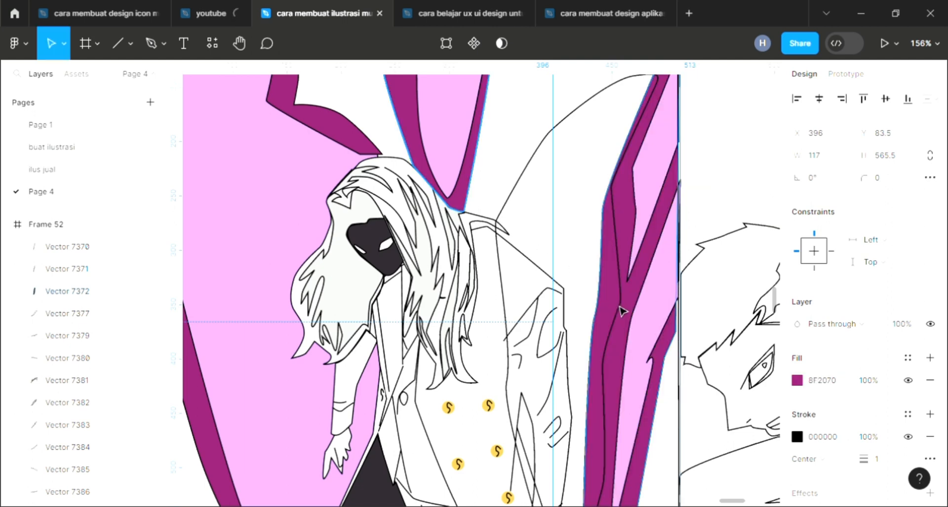
Add a fill to the large right wing shape and sample the pink E29FFC into it
click(608, 360)
click(930, 357)
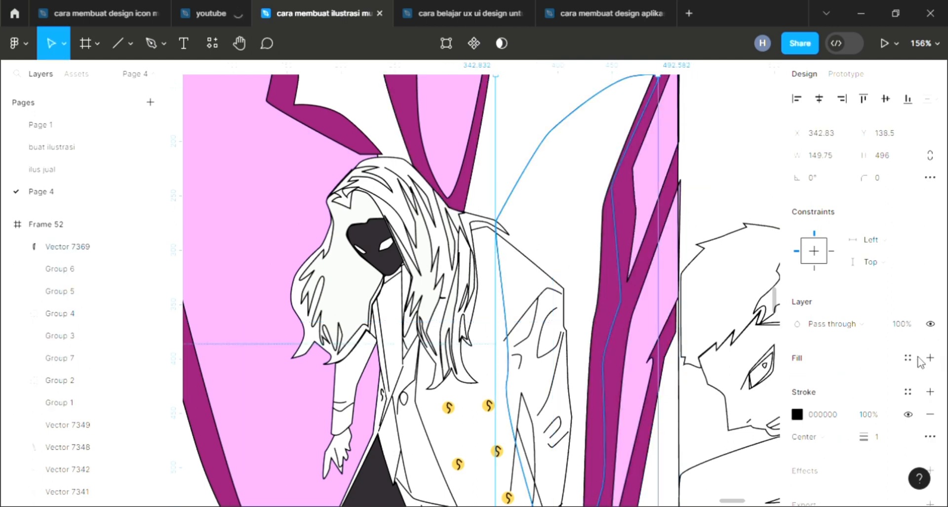
key(i)
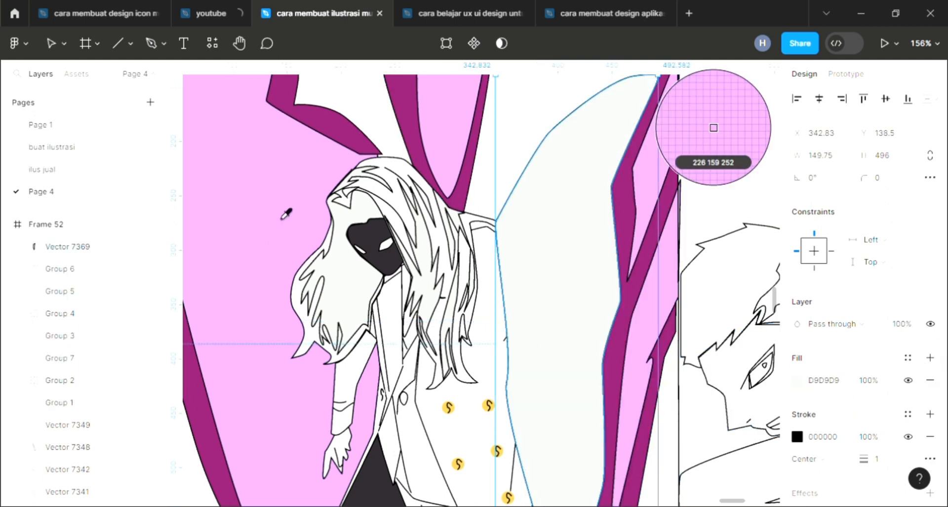
click(282, 218)
click(527, 138)
Send the pink right wing shape one layer backward
scroll(526, 217, down, 5)
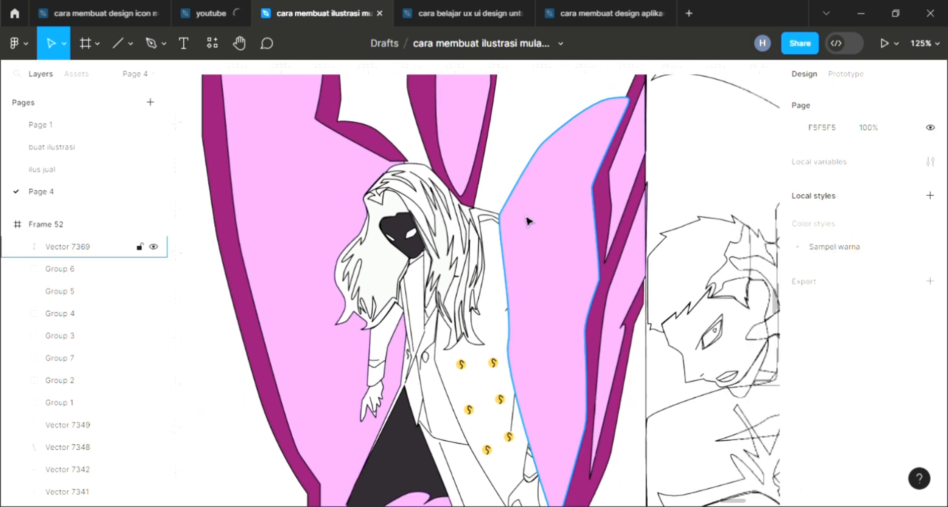
click(526, 217)
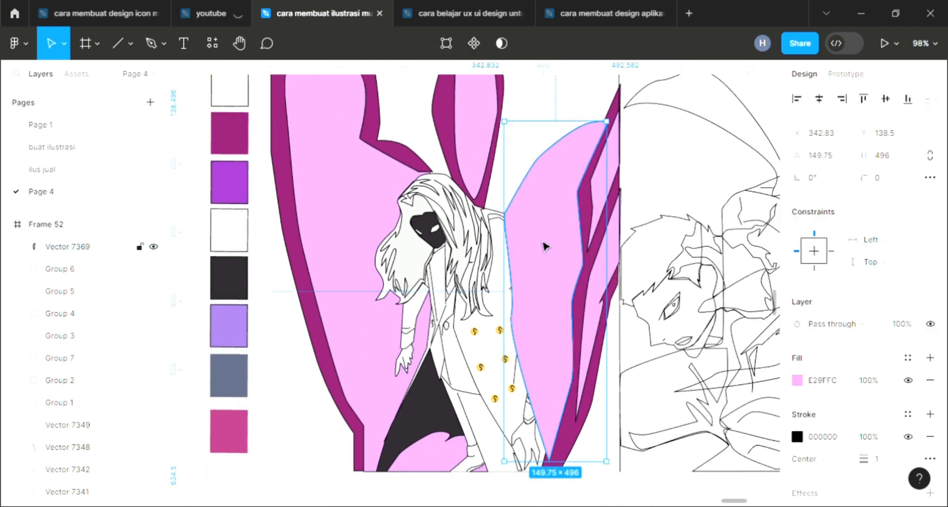
key(bracketleft)
click(507, 131)
Fill the first hair strand of the second portrait with dark 2D282E using the eyedropper
scroll(525, 201, down, 2)
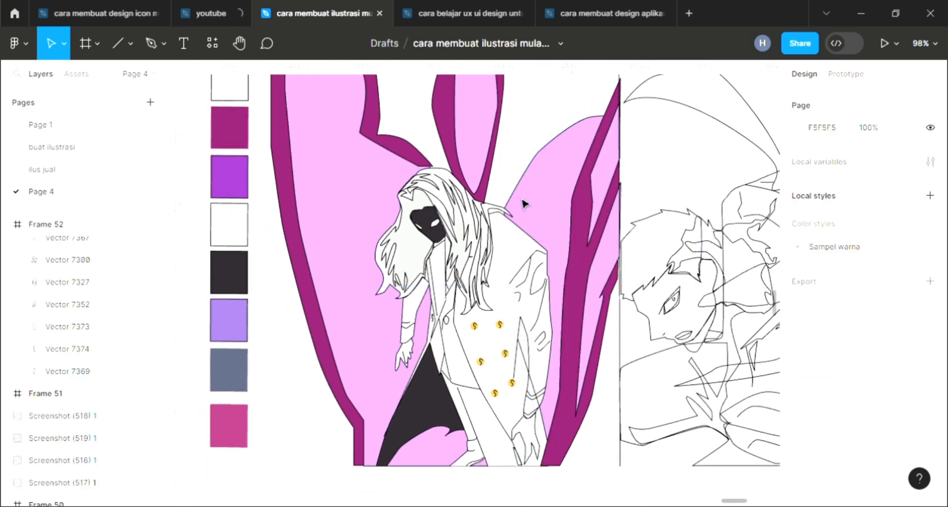
scroll(496, 167, up, 2)
scroll(501, 177, up, 1)
scroll(501, 177, right, 1)
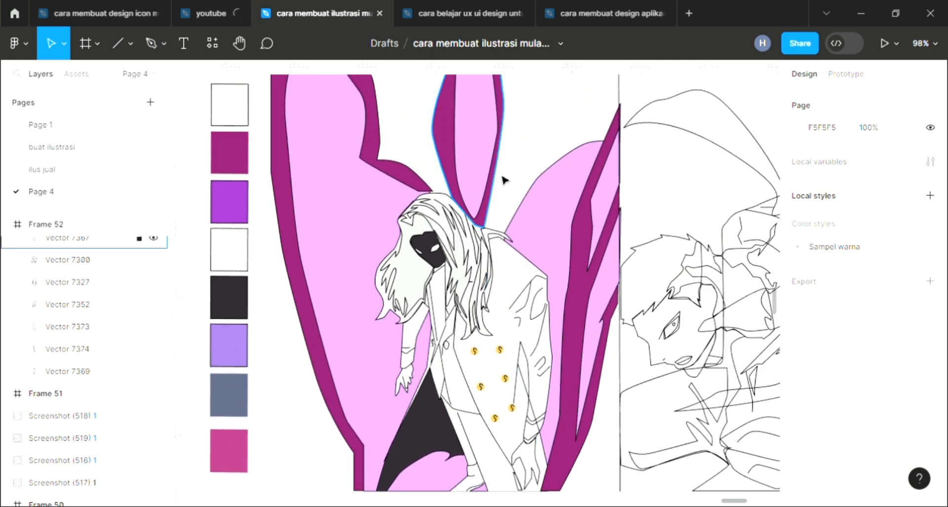
scroll(503, 181, right, 3)
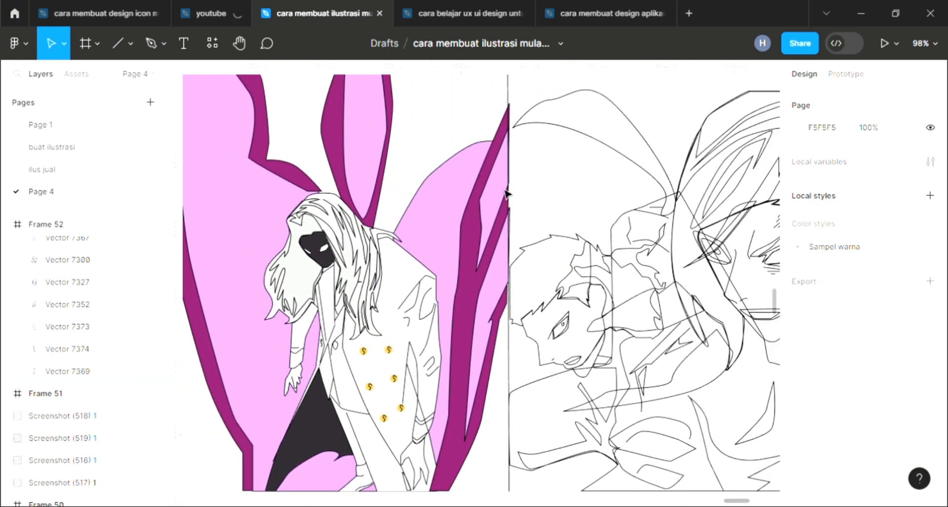
scroll(512, 254, down, 4)
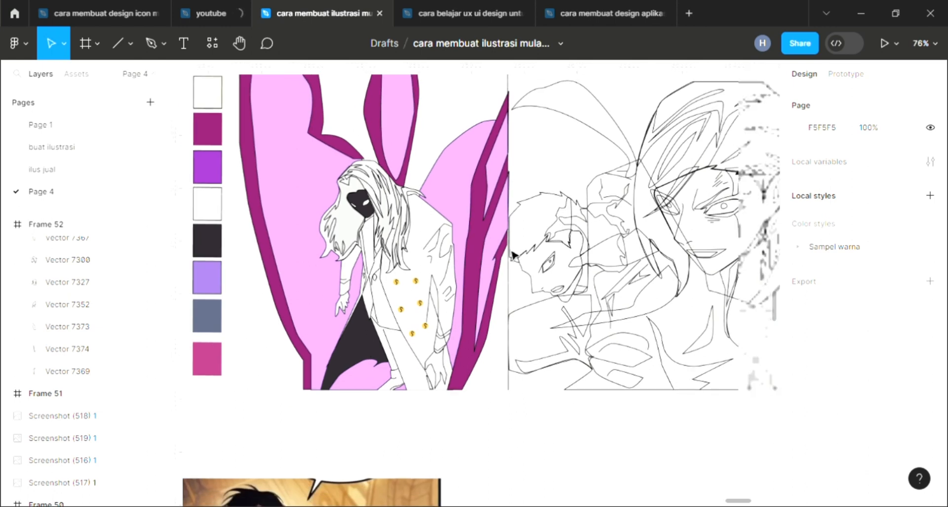
scroll(514, 247, up, 3)
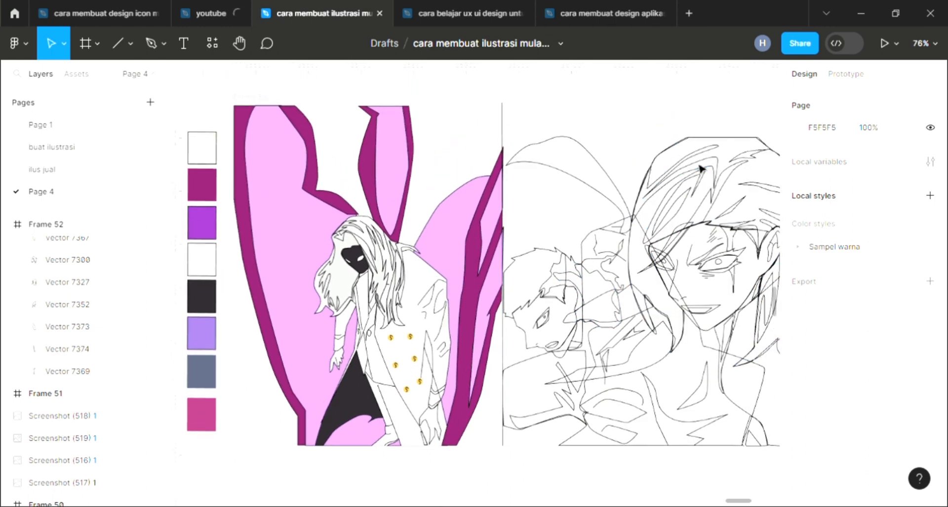
click(701, 172)
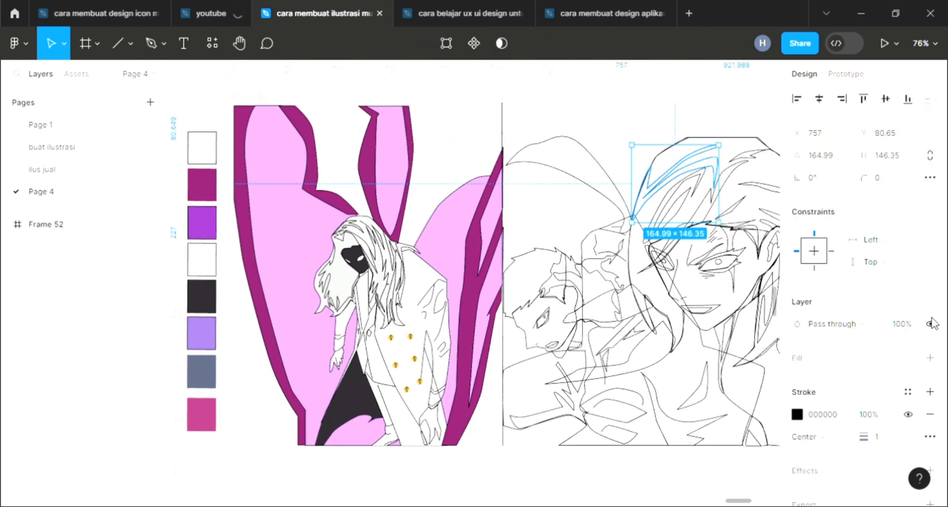
key(i)
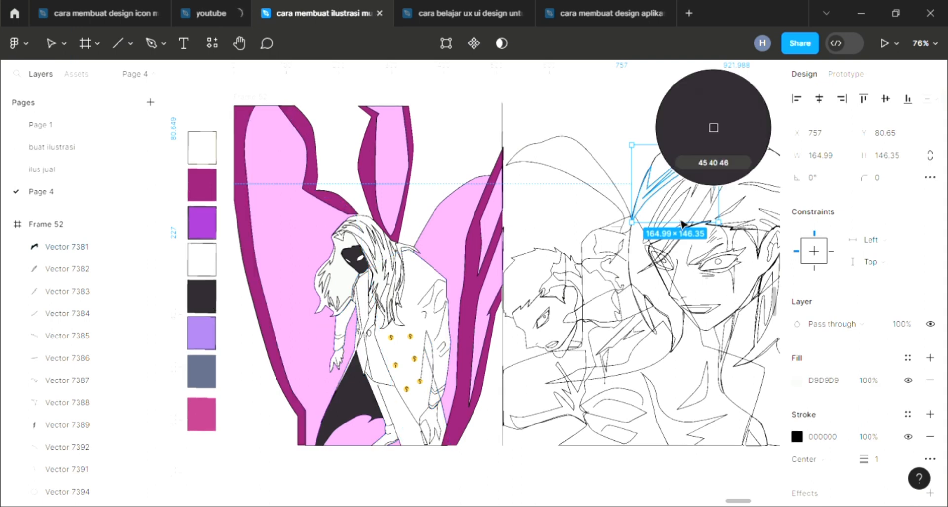
click(688, 204)
Fill two more hair strands on the portrait's head with the dark swatch color
click(893, 349)
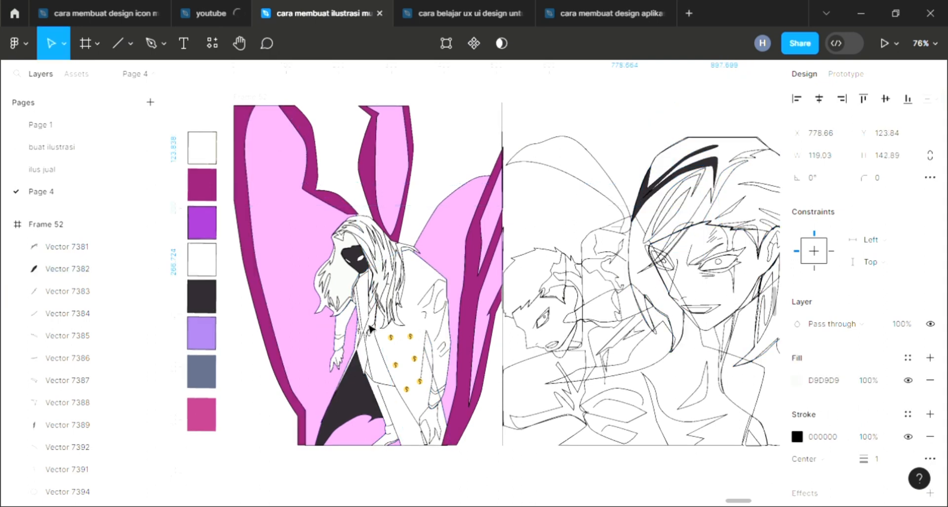
key(i)
click(208, 298)
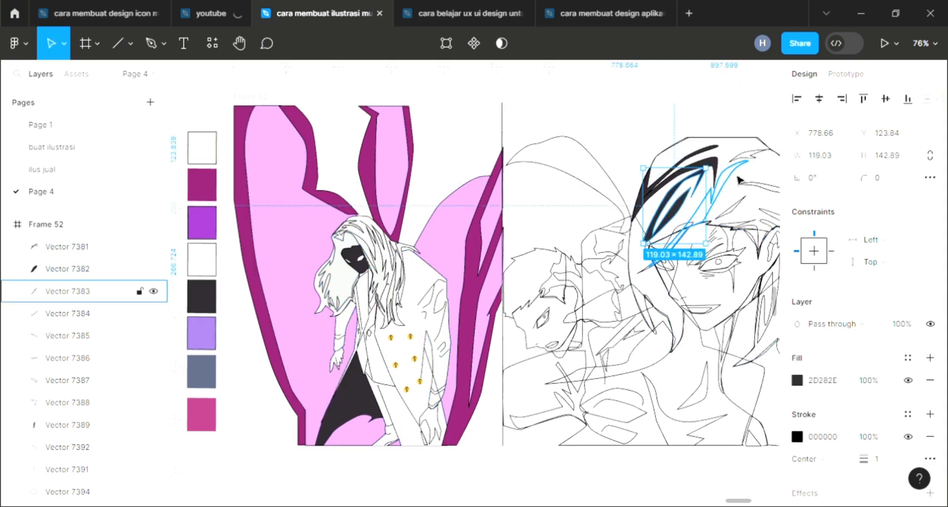
click(735, 178)
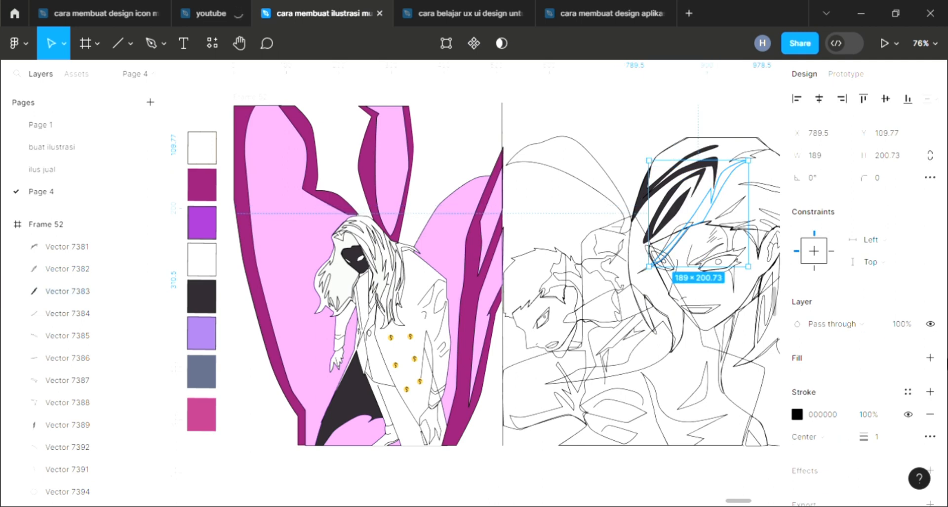
click(931, 357)
key(i)
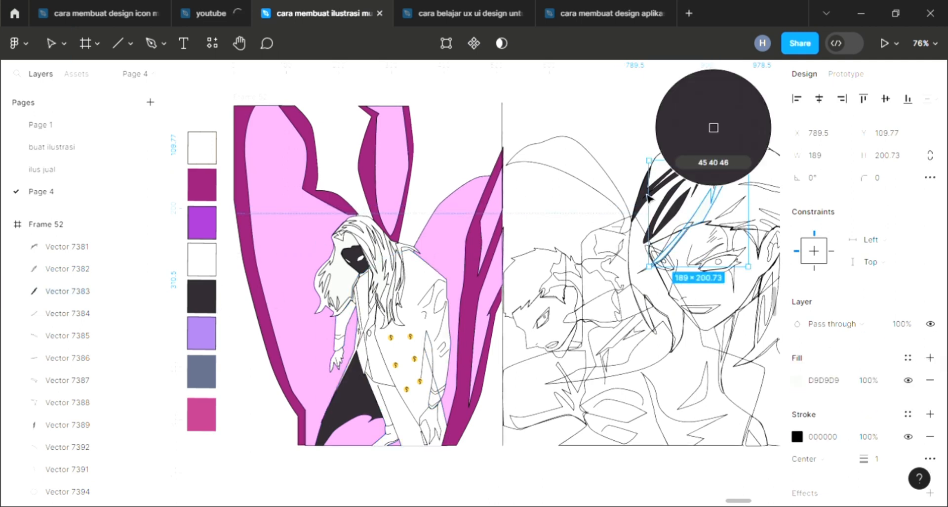
click(648, 196)
Fill two small hair strands near the forehead with the dark 2D282E swatch
click(756, 186)
key(i)
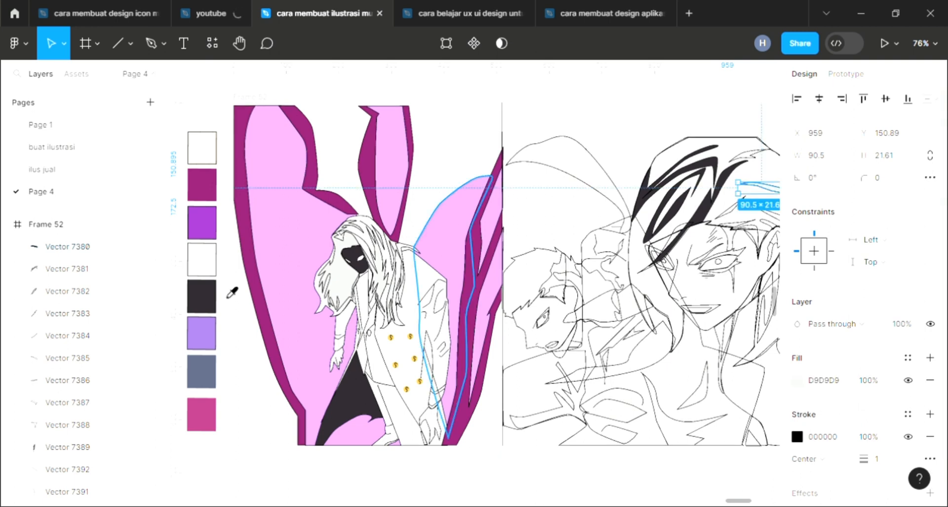
click(204, 296)
click(730, 207)
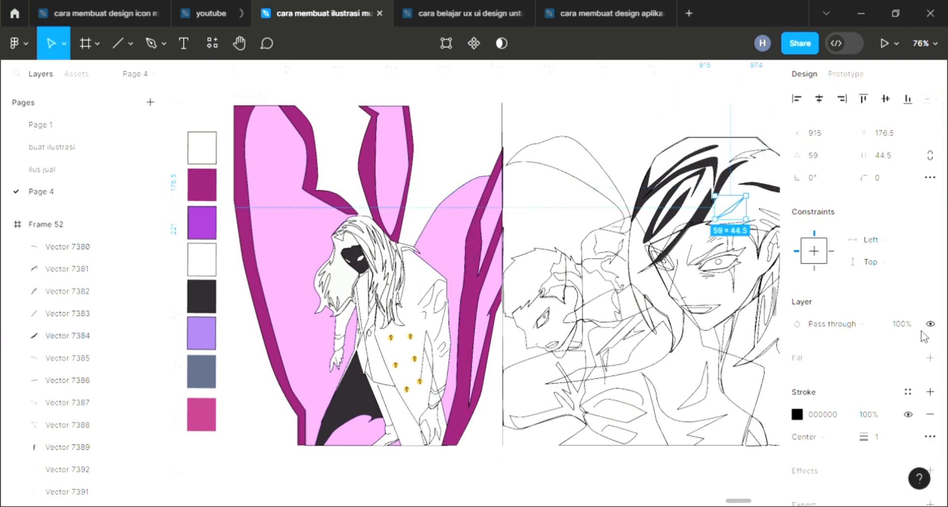
key(i)
click(204, 296)
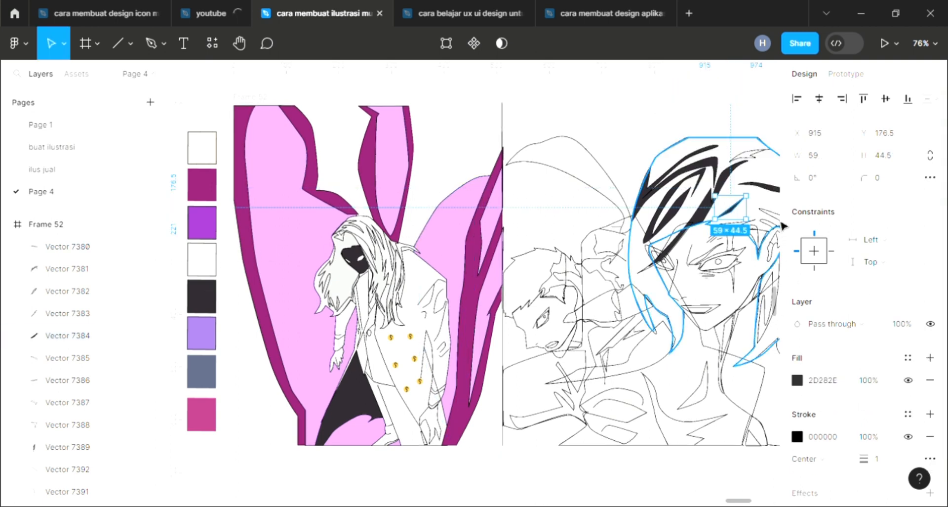
Fill two more hair strands at the top right of the head with the dark swatch color
scroll(684, 316, down, 3)
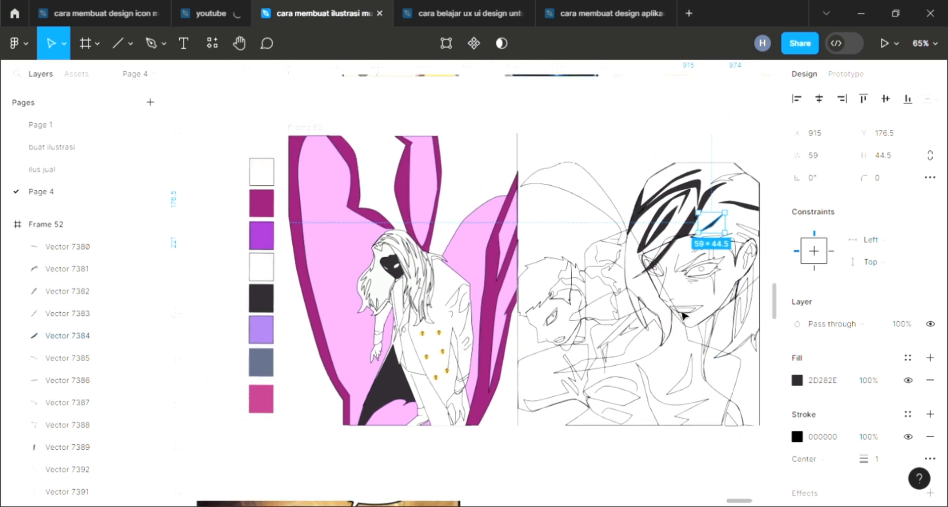
click(67, 357)
key(i)
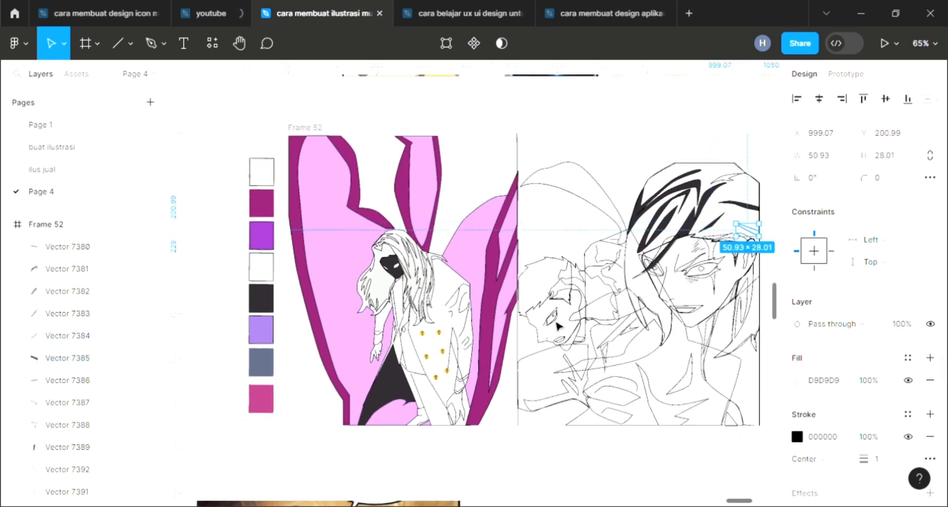
click(268, 306)
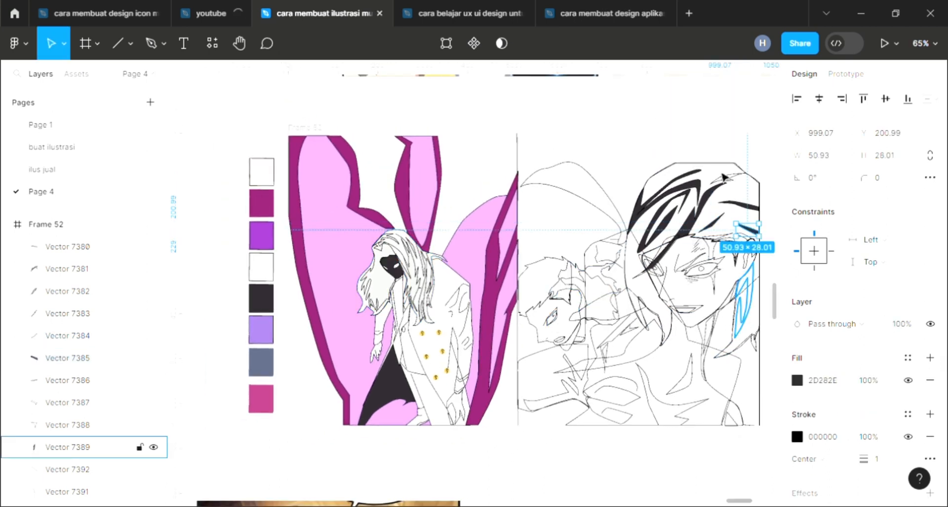
click(726, 179)
click(931, 357)
key(i)
click(270, 304)
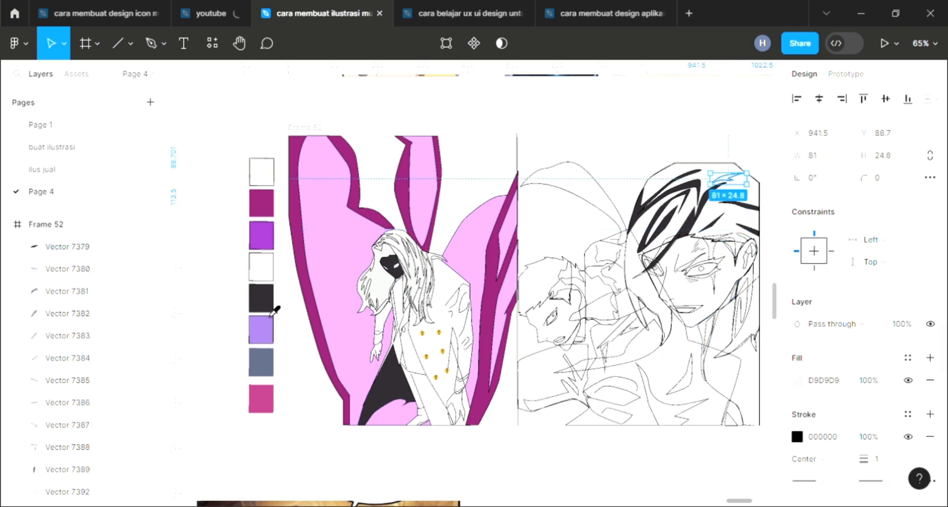
Fill the hair strand beside the ear with the dark 2D282E swatch
click(753, 316)
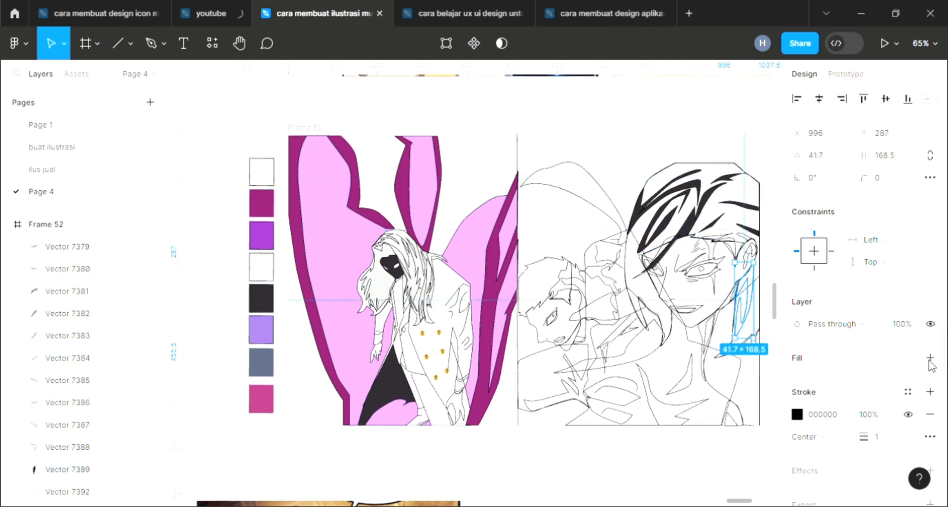
key(i)
click(268, 308)
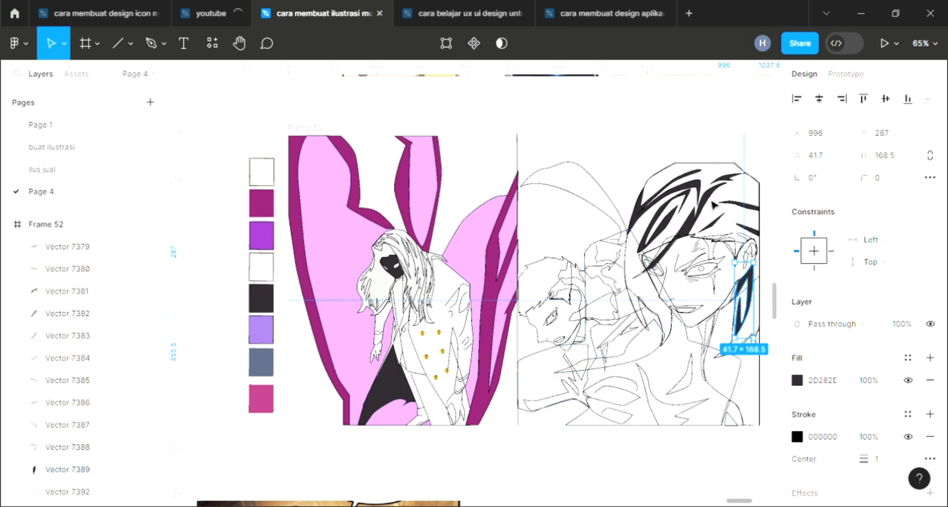
Fill the large hair shape on the portrait with the purple 9B39C0 swatch and send it backward behind the strands
click(709, 169)
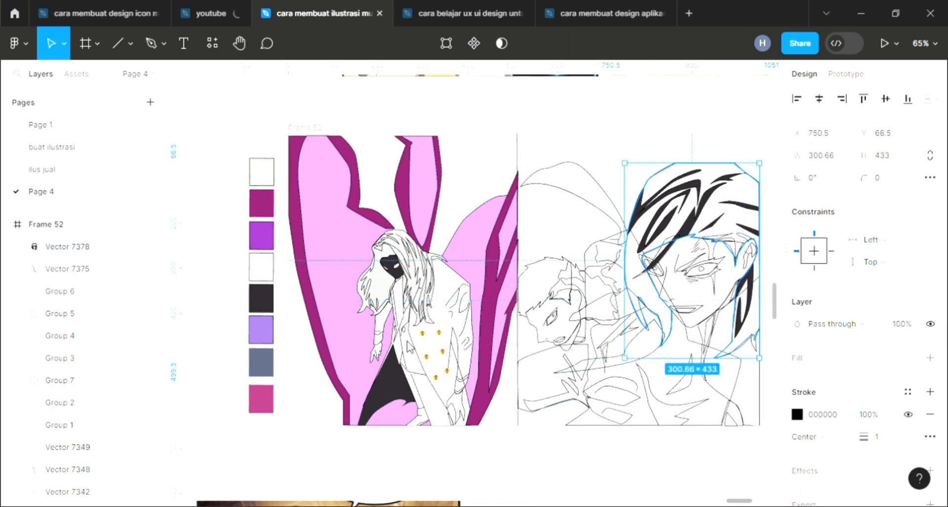
key(i)
click(261, 298)
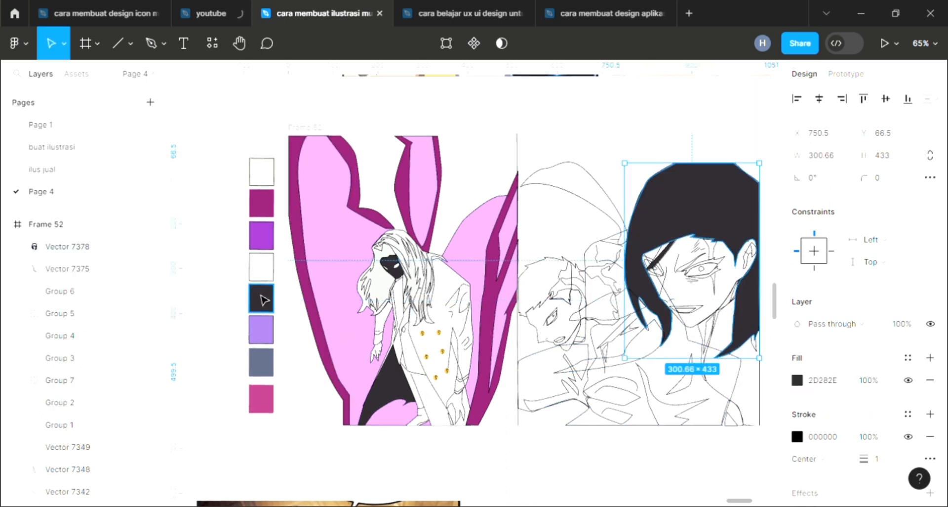
key(i)
click(260, 335)
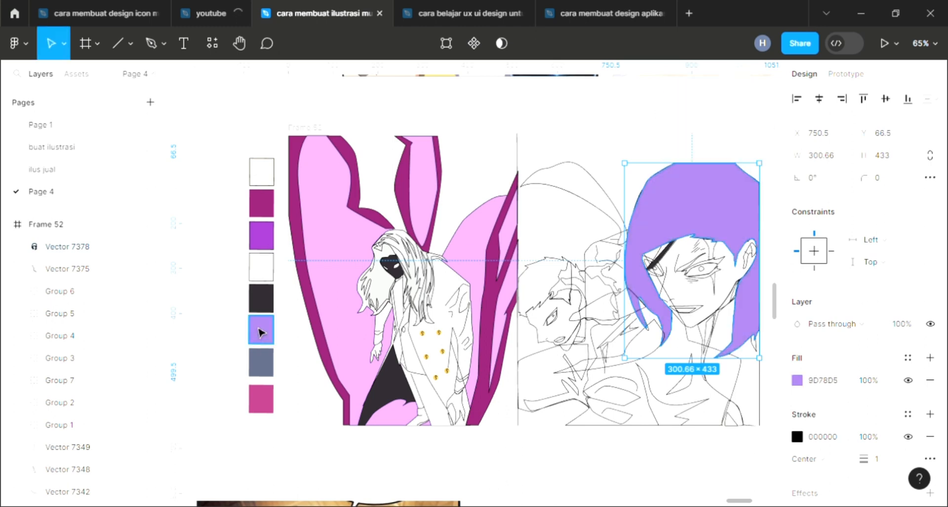
click(262, 247)
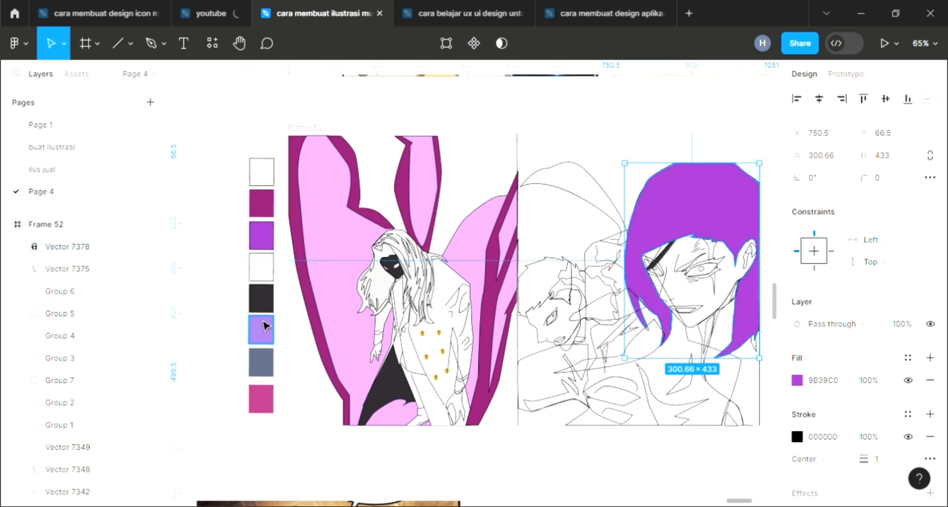
key([)
click(579, 131)
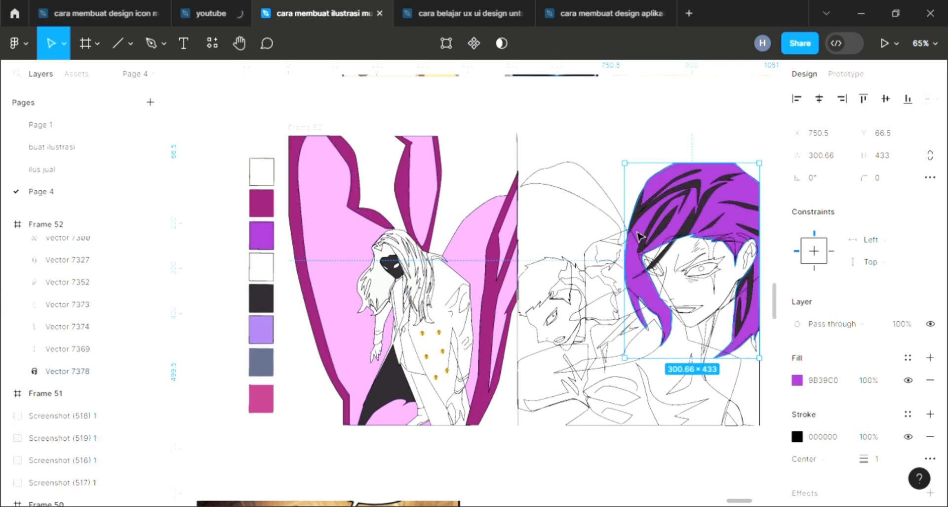
Fill the marking below the portrait's right eye with the light purple 9D78D5 swatch
click(717, 259)
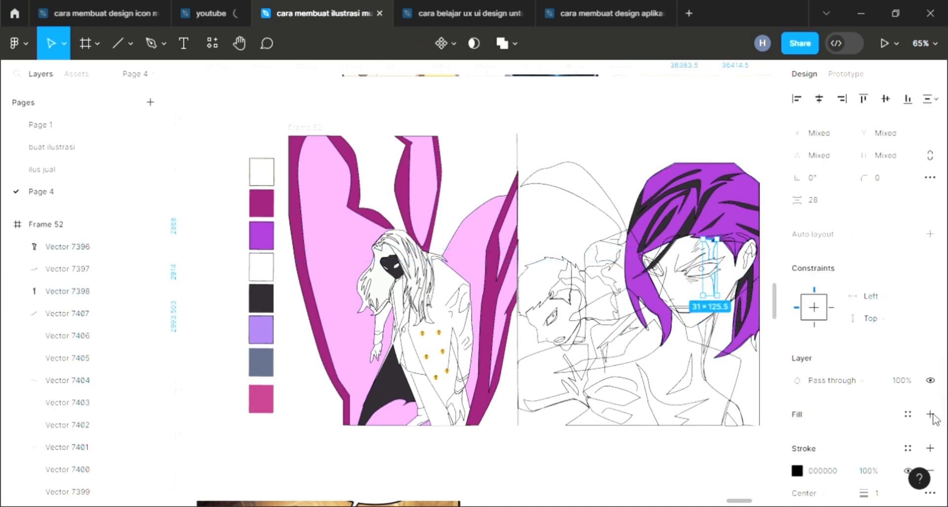
key(i)
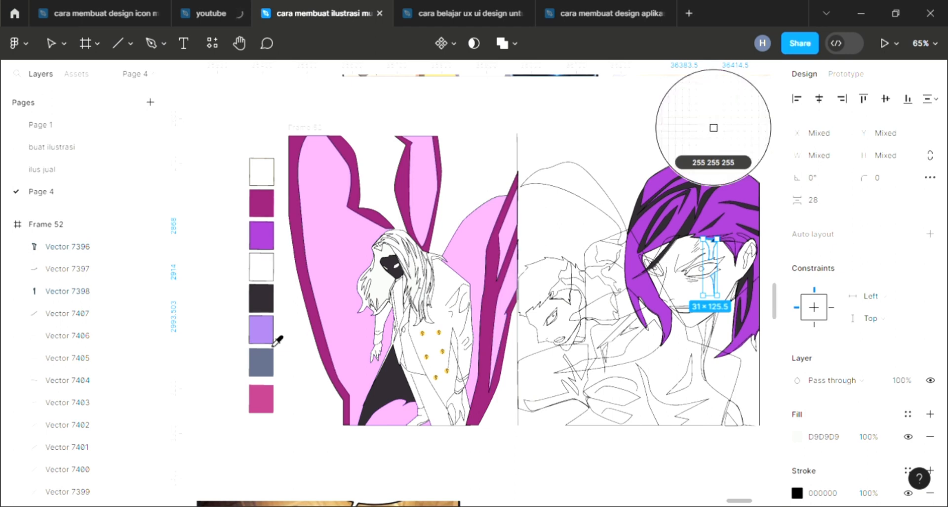
click(266, 336)
click(559, 458)
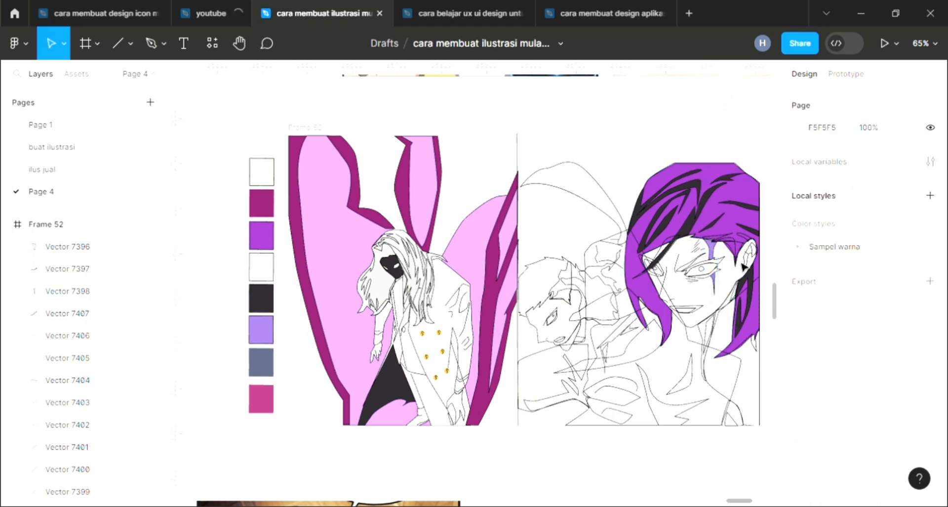
Add a default fill to the ear shape at the side of the head
click(750, 253)
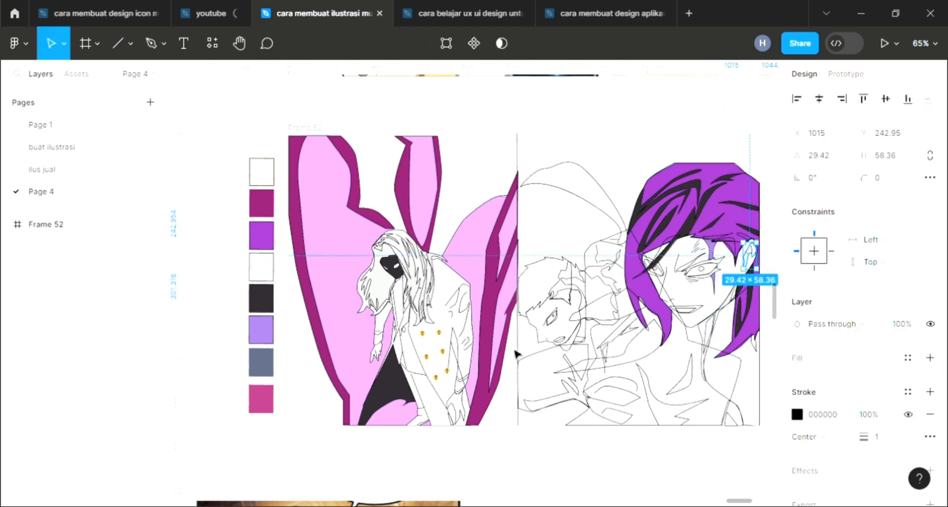
key(i)
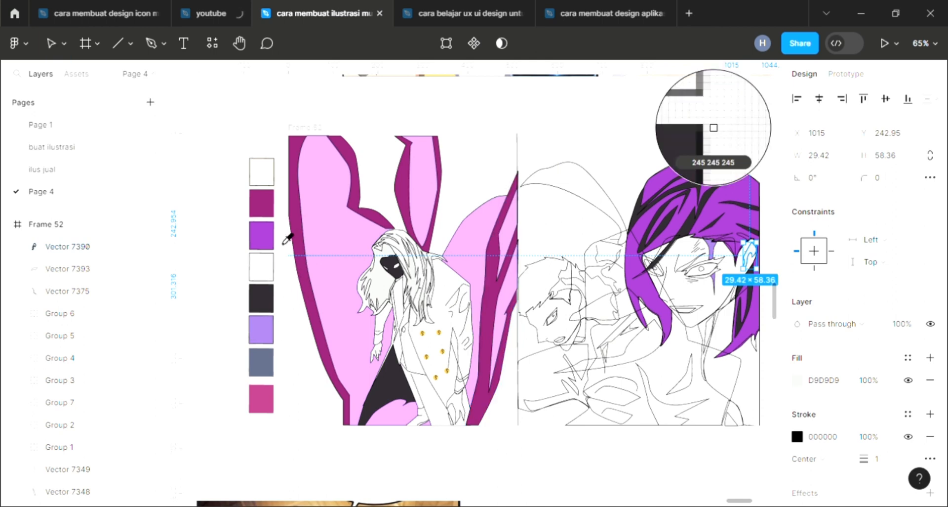
key(ctrl+z)
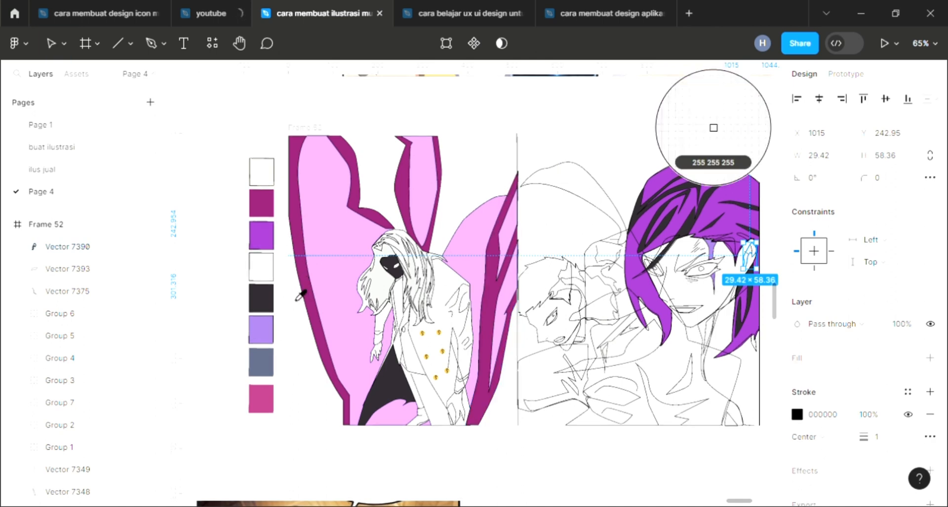
click(929, 358)
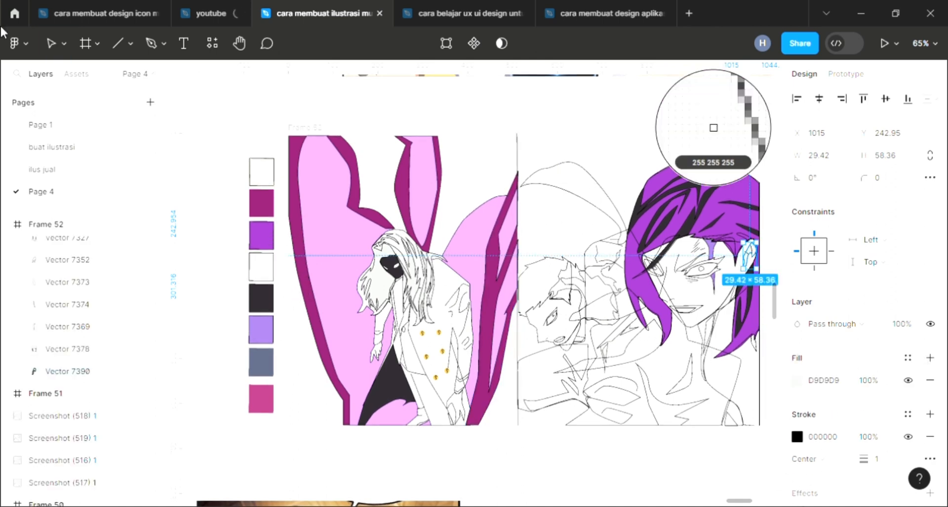
click(49, 43)
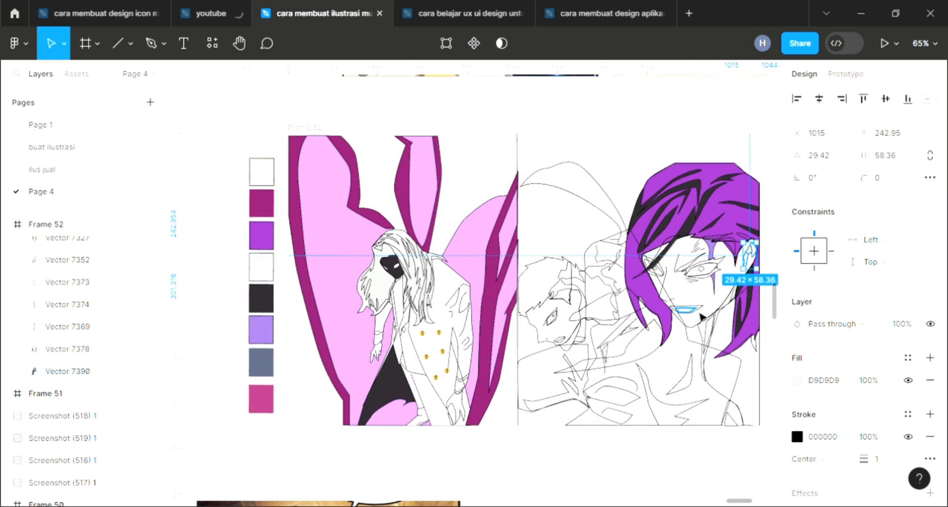
Give the teeth shape inside the mouth a white fill and bring it to the front
click(694, 310)
click(929, 358)
key(i)
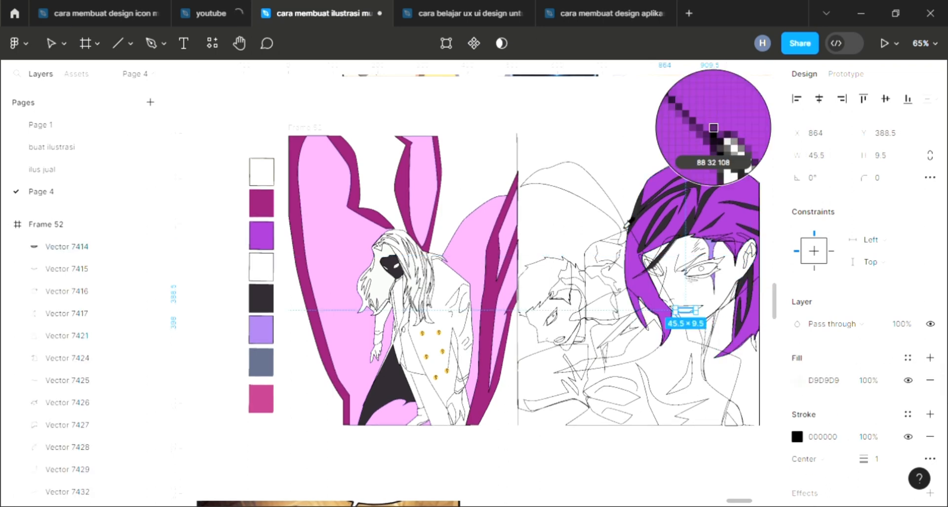
key(Escape)
right_click(678, 310)
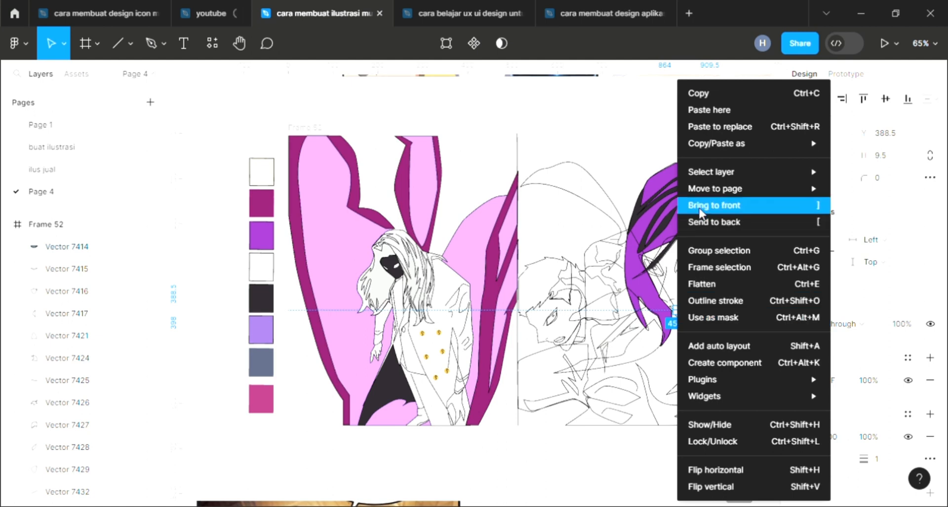
click(715, 205)
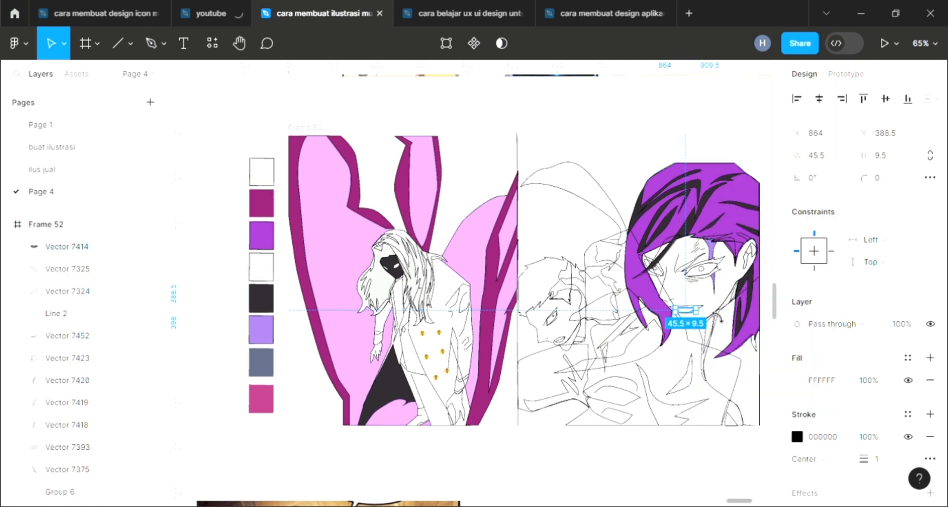
Fill the lips shape with the purple color sampled from the hair
scroll(705, 313, up, 5)
click(705, 312)
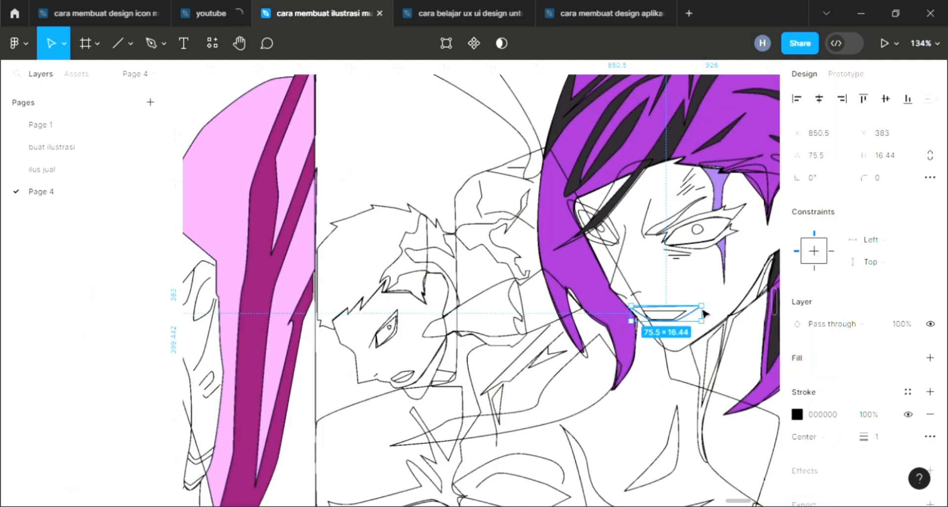
click(930, 357)
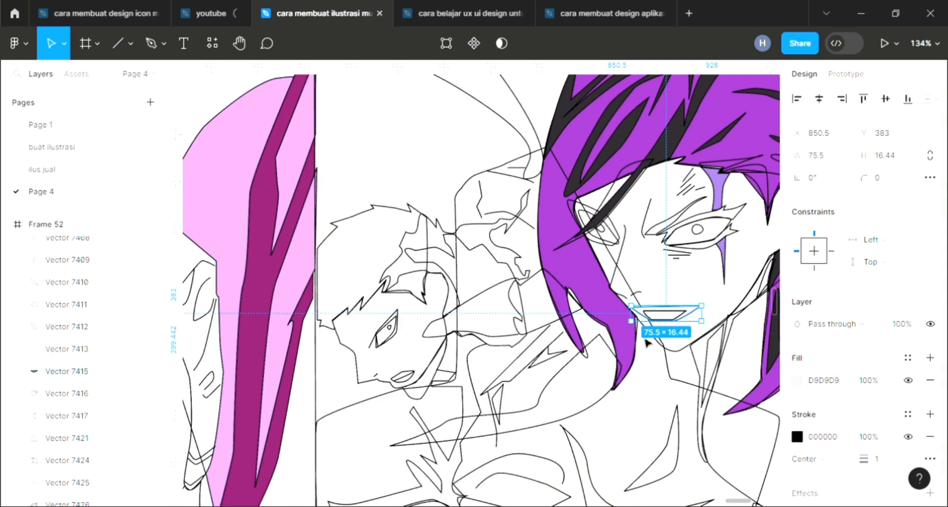
key(i)
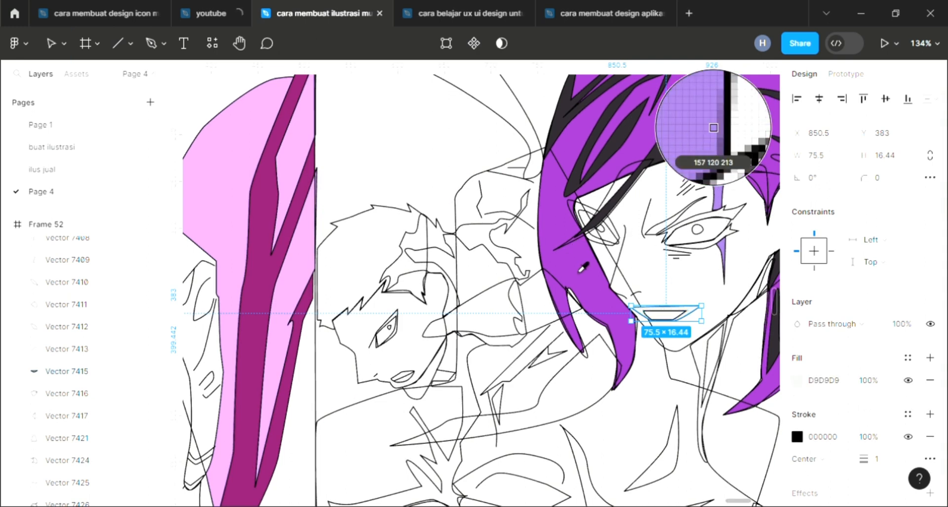
click(713, 128)
click(666, 268)
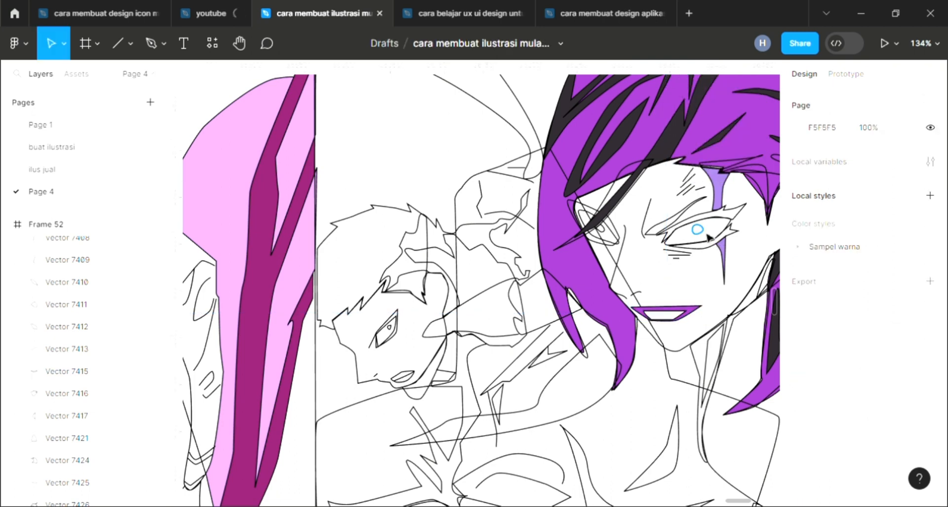
Bring the right eye's iris to the front and fill it with the hair's purple 9B39C0
click(704, 232)
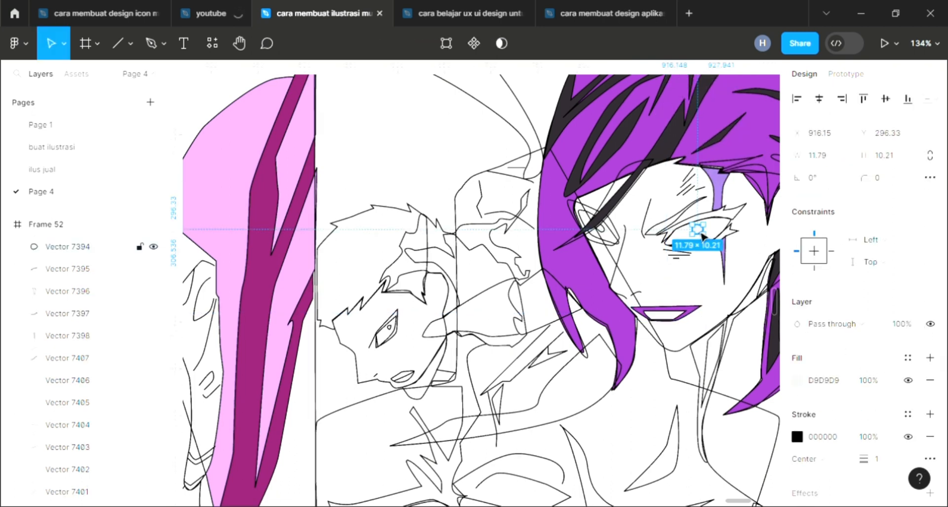
right_click(702, 236)
click(718, 206)
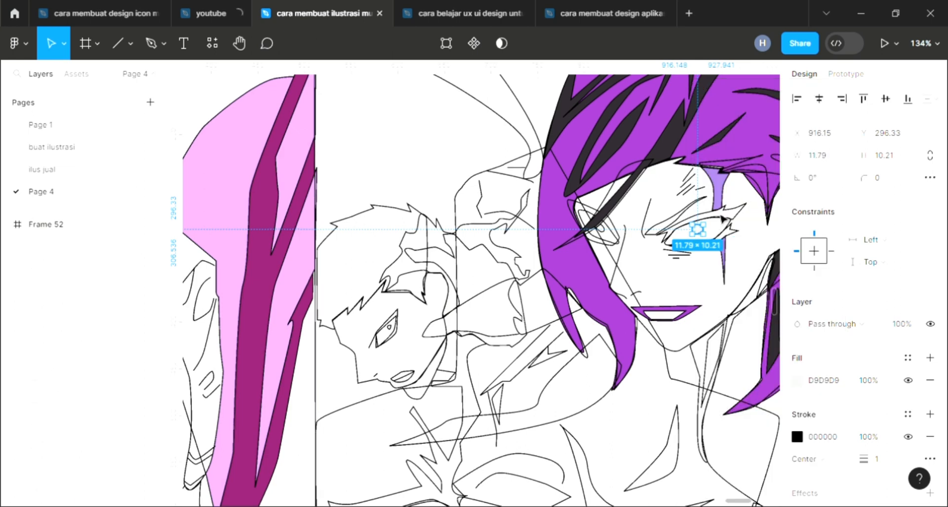
key(i)
click(586, 272)
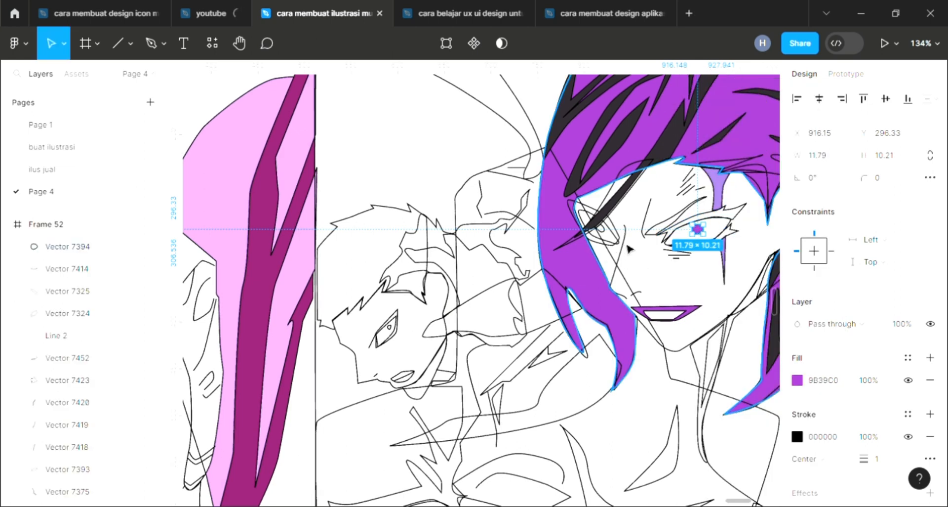
Bring the left eye's iris to the front and fill it with the hair's purple 9B39C0
click(611, 237)
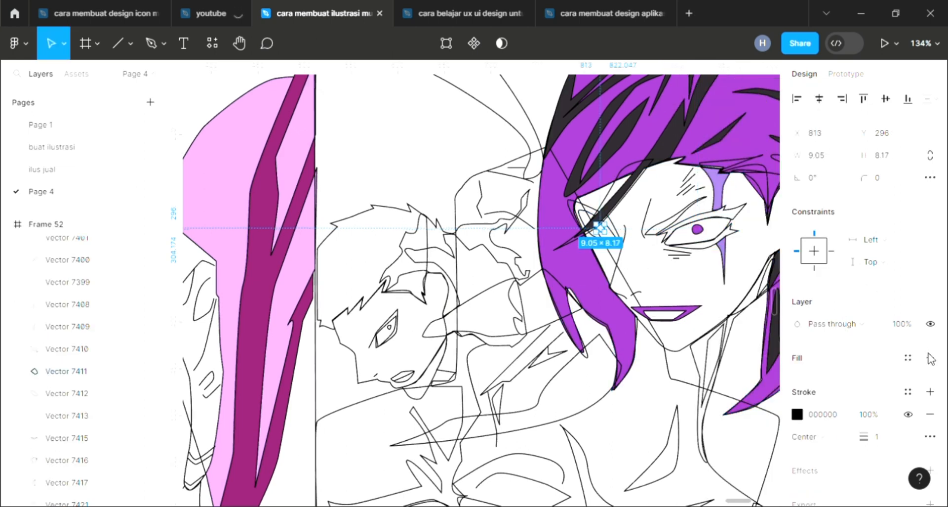
right_click(599, 230)
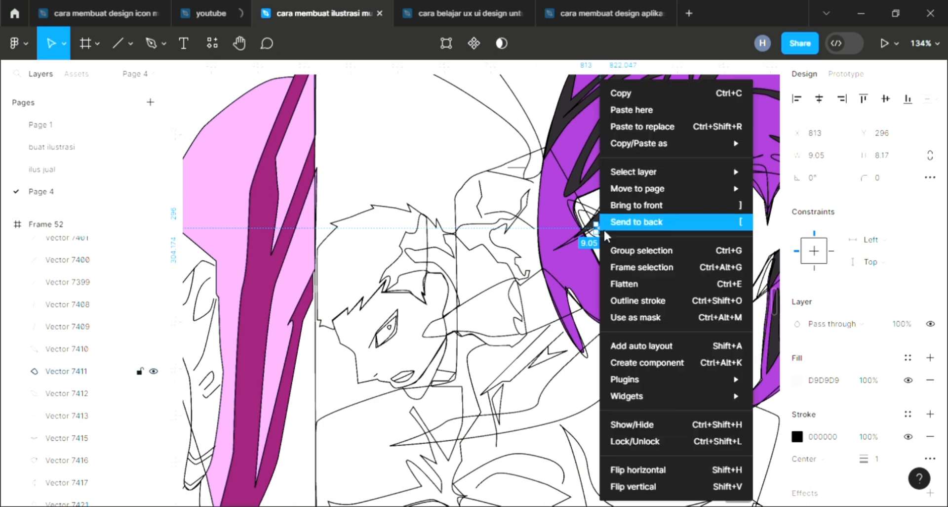
click(620, 206)
key(i)
click(586, 271)
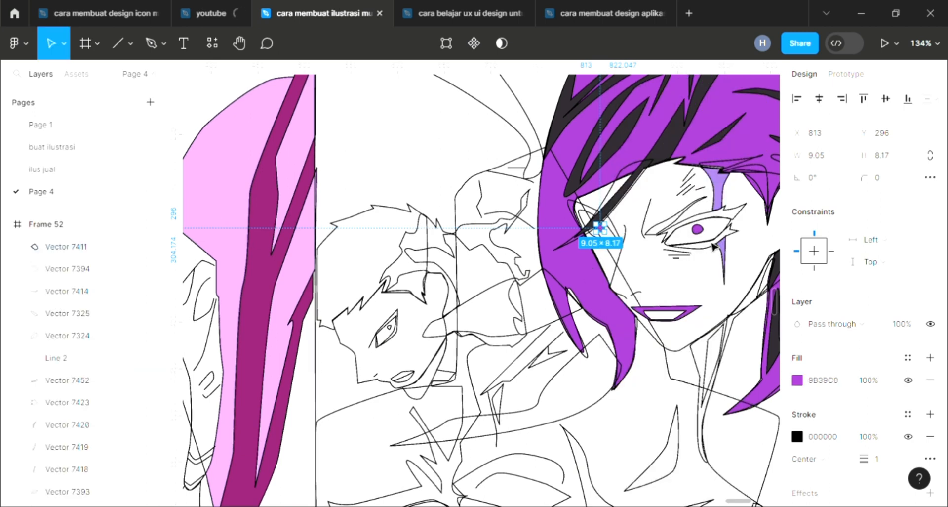
Fill the right eye's white area with white sampled from the face
click(717, 237)
click(932, 360)
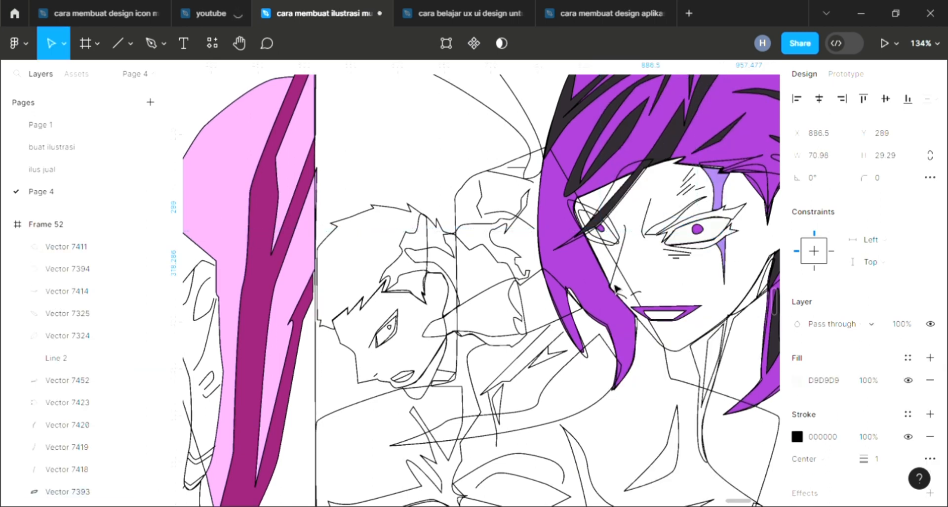
key(i)
click(654, 289)
Fill the left eye's white area with white sampled from the face
click(618, 244)
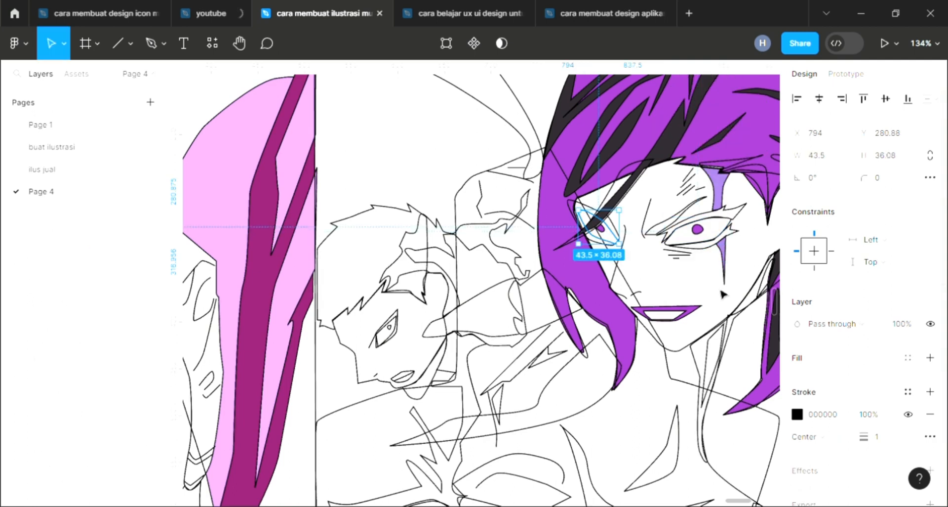
click(928, 359)
key(i)
click(690, 299)
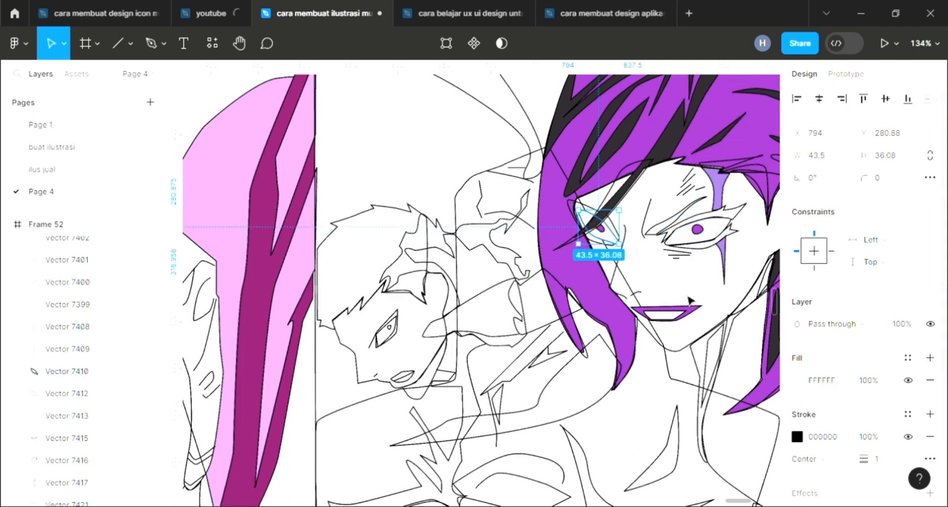
key(Escape)
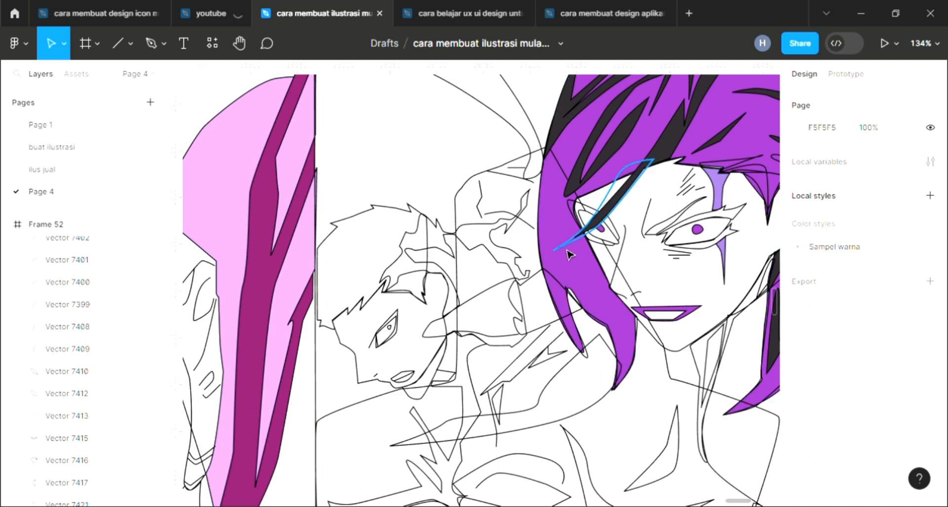
Fill the hair strand crossing the left eye with the hair's purple 9B39C0
click(610, 200)
click(930, 357)
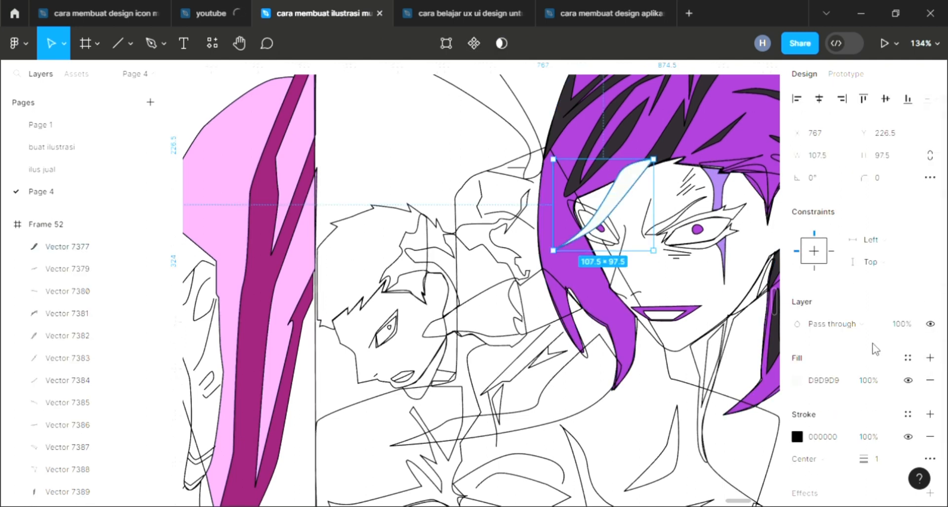
key([)
click(662, 285)
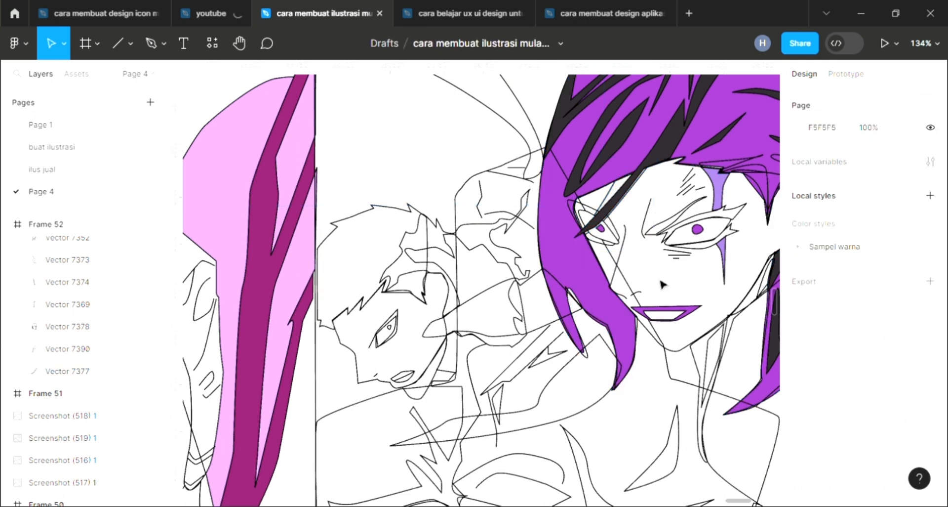
key(ctrl+z)
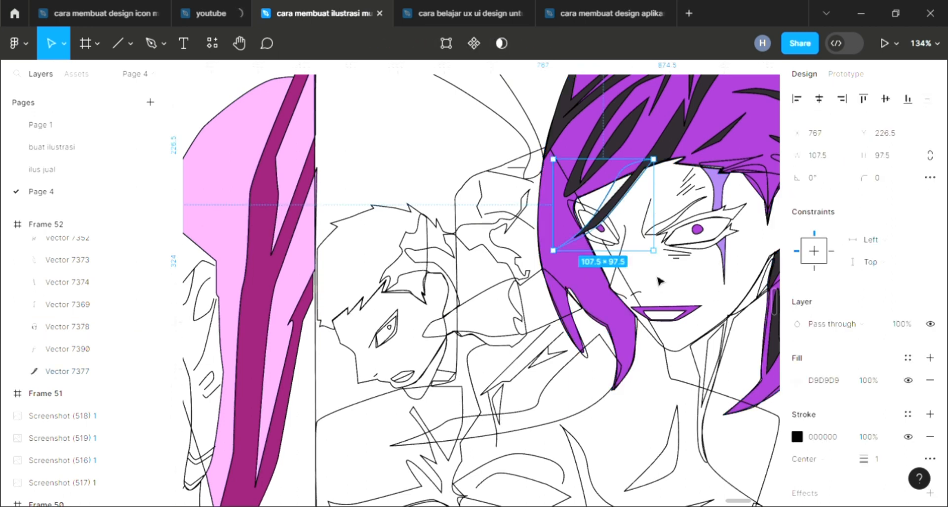
key(i)
click(709, 111)
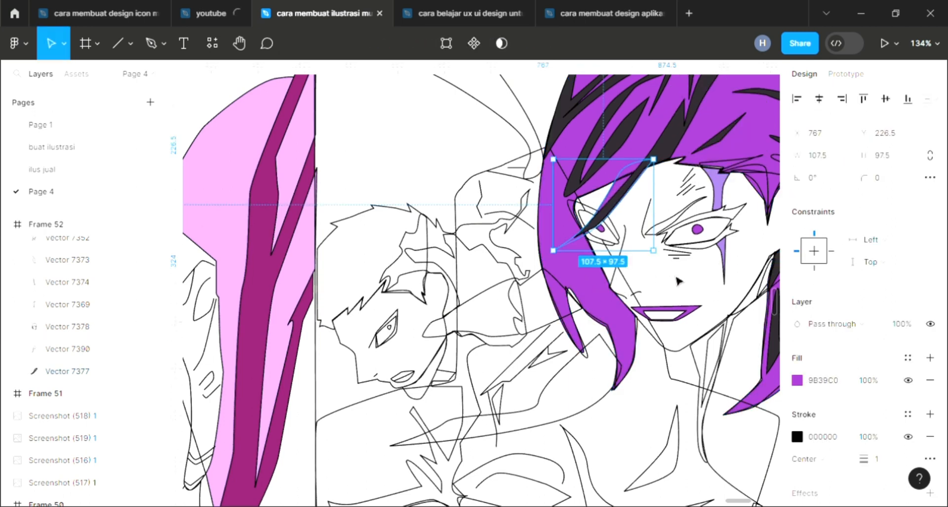
click(678, 287)
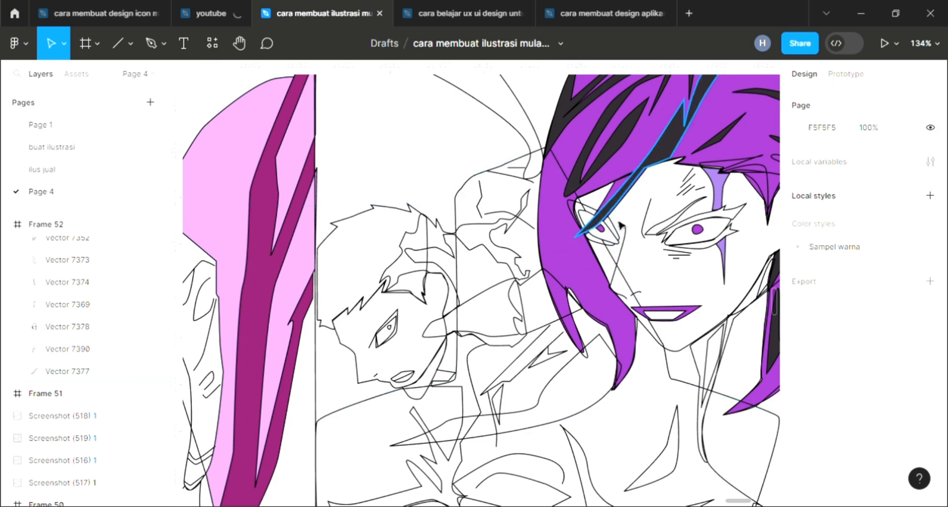
Fill the shape around the left eye with the dark 2D282E color
click(623, 236)
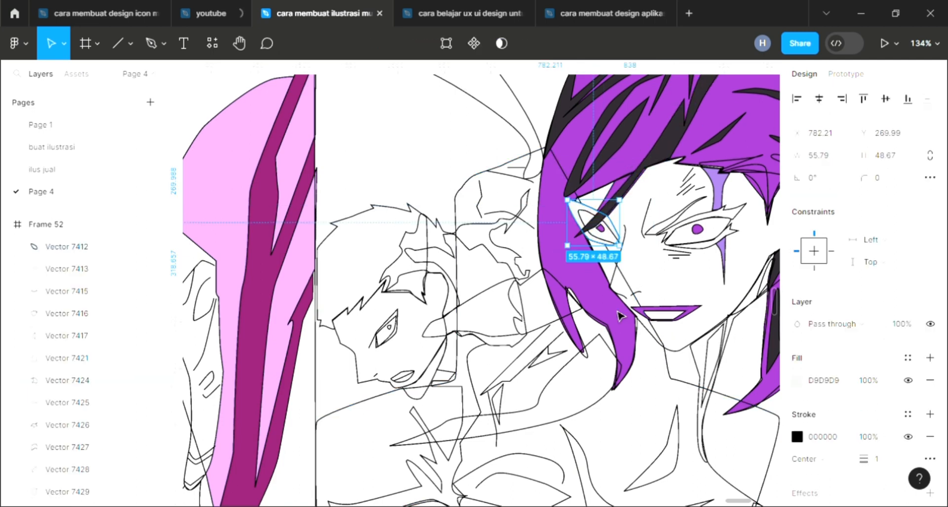
key(i)
scroll(299, 345, down, 3)
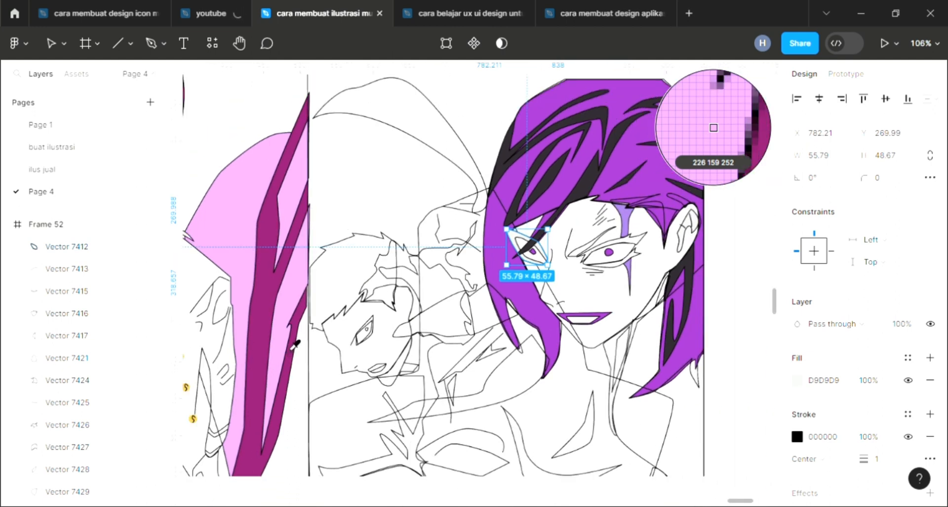
scroll(296, 342, down, 5)
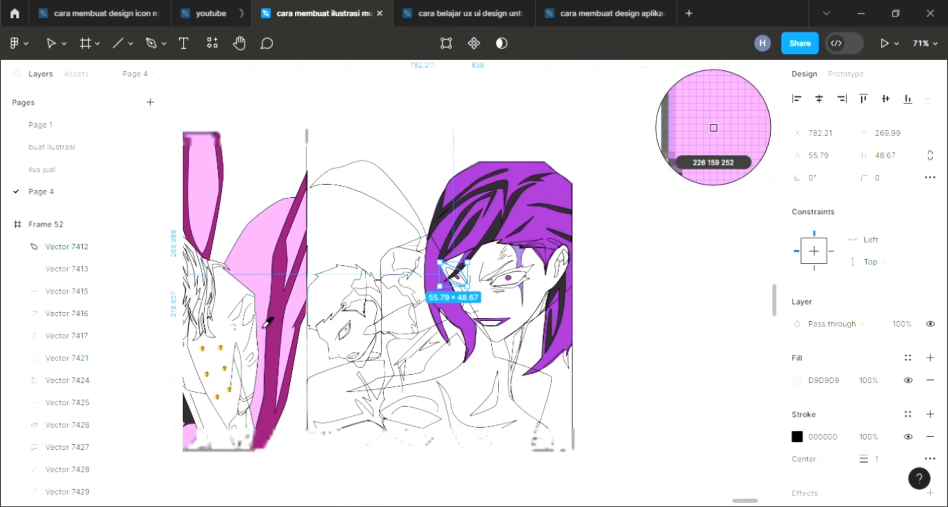
scroll(444, 286, left, 2)
click(601, 287)
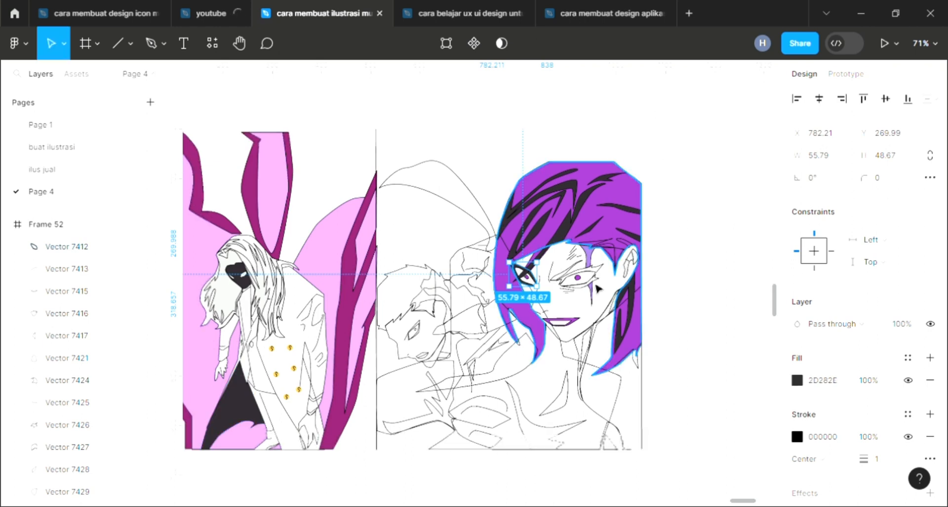
Fill the right eye's upper lid shape with the dark 2D282E color sampled from the girl's clothing
click(580, 279)
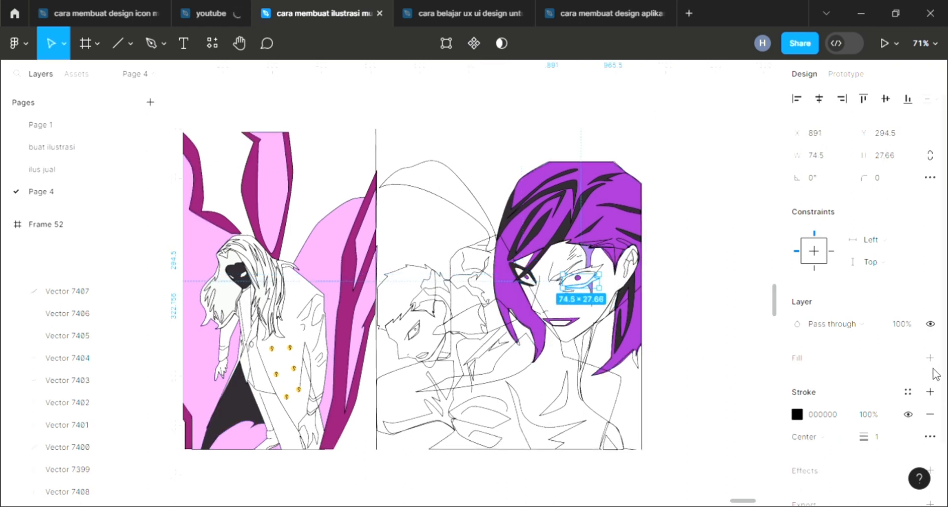
key(i)
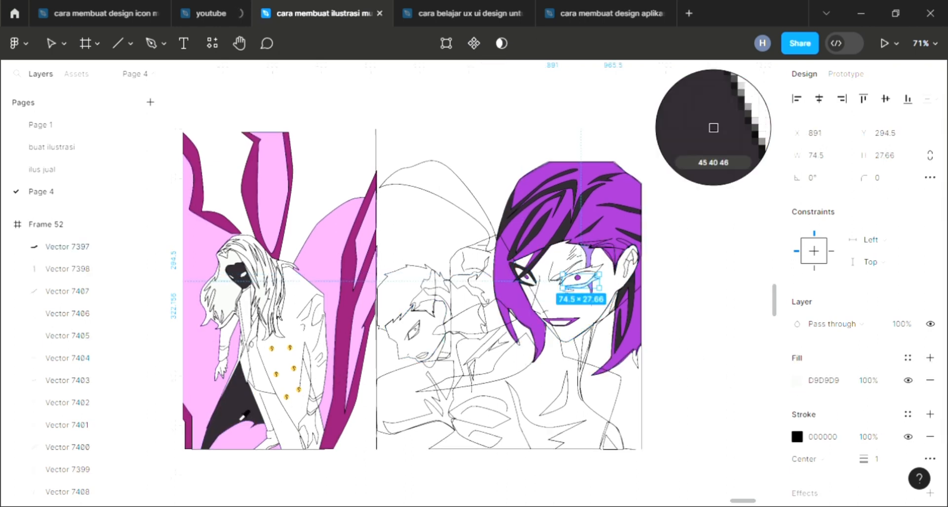
click(245, 414)
Add a fill to the larger outline around the right eye and sample the dark 2D282E color
click(597, 270)
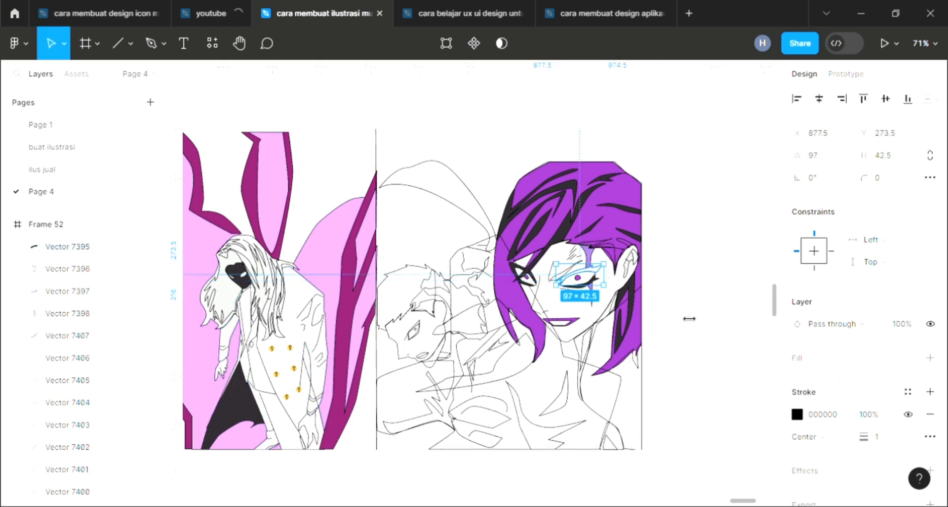
click(930, 358)
key(i)
click(247, 418)
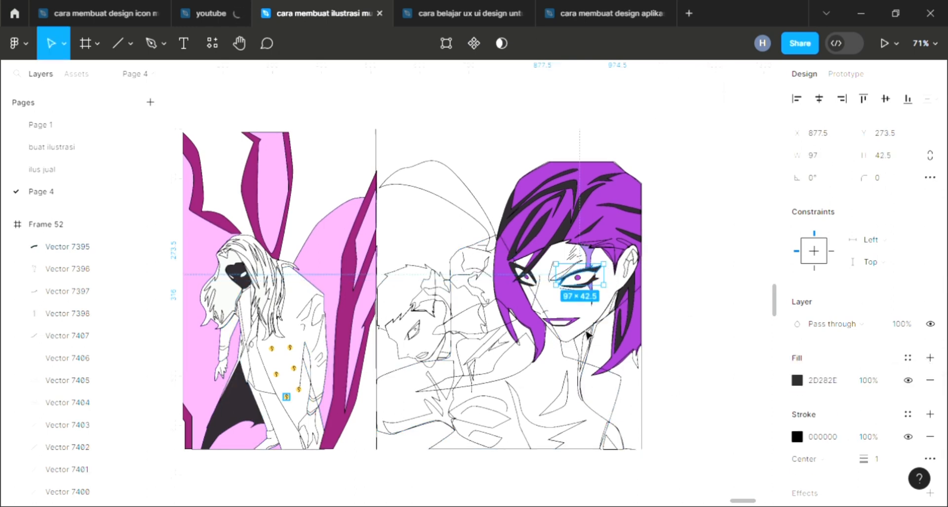
Fill the face shape with the cream FAF1E3 sampled from the white palette swatch
click(588, 334)
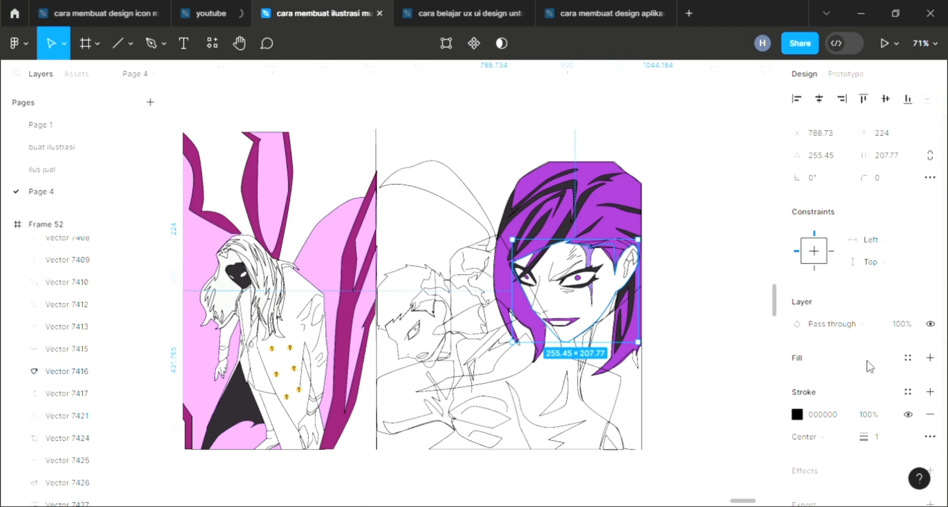
click(870, 366)
scroll(276, 341, left, 5)
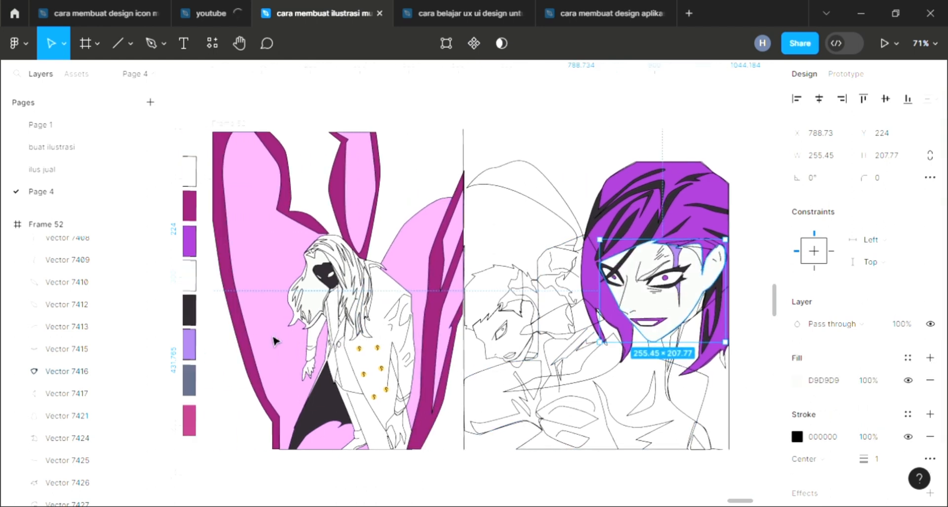
key(i)
click(250, 185)
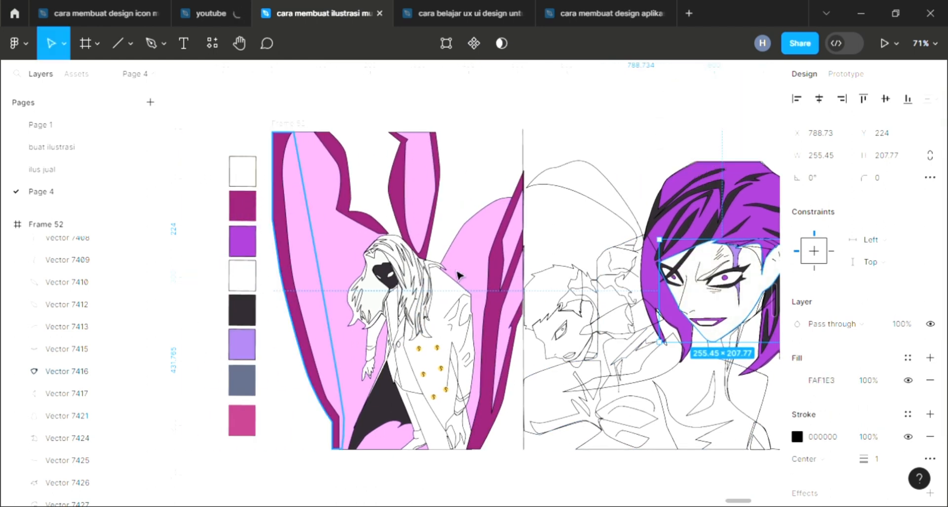
Fill the background shape right of the neck with the pink B23D82 swatch
scroll(540, 366, right, 1)
scroll(540, 368, right, 1)
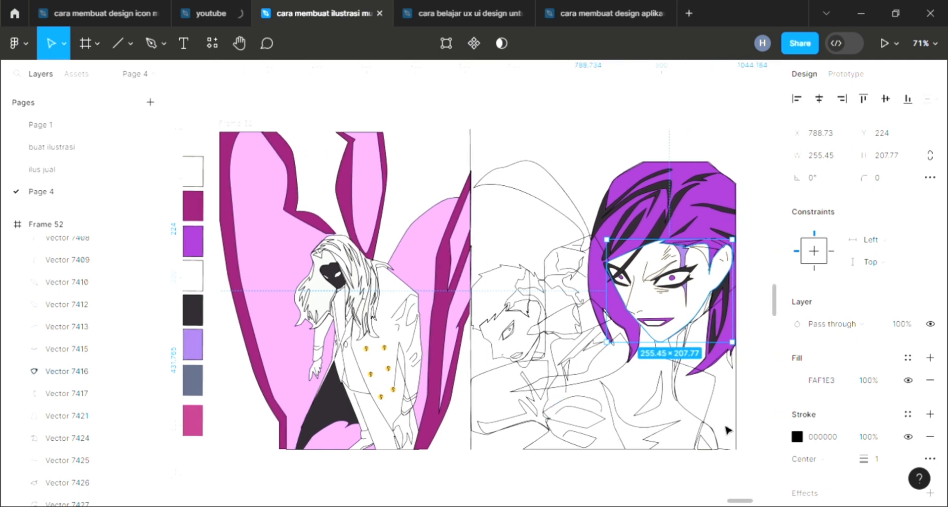
click(772, 446)
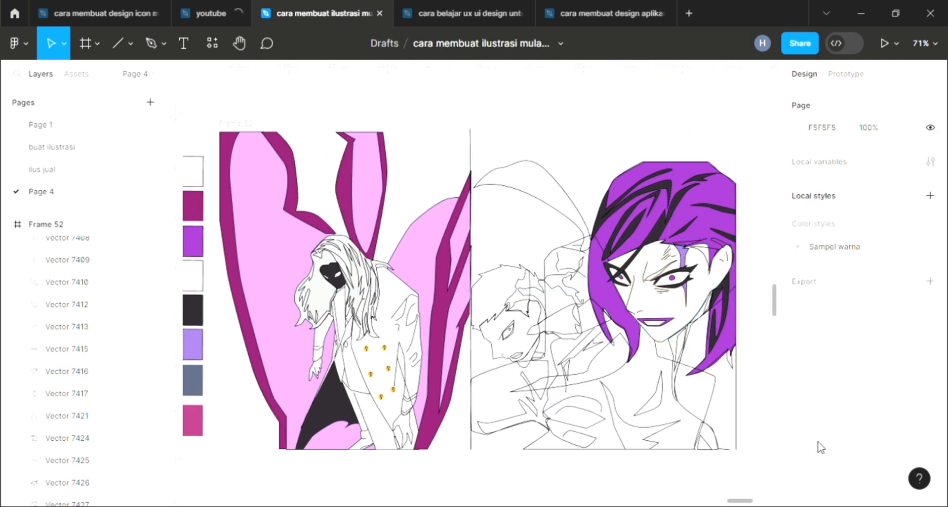
click(720, 436)
click(930, 359)
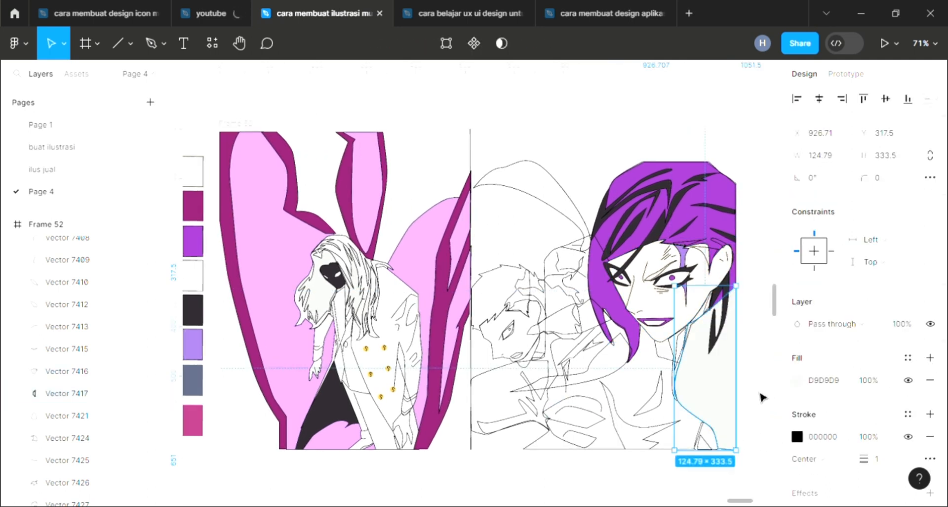
key(i)
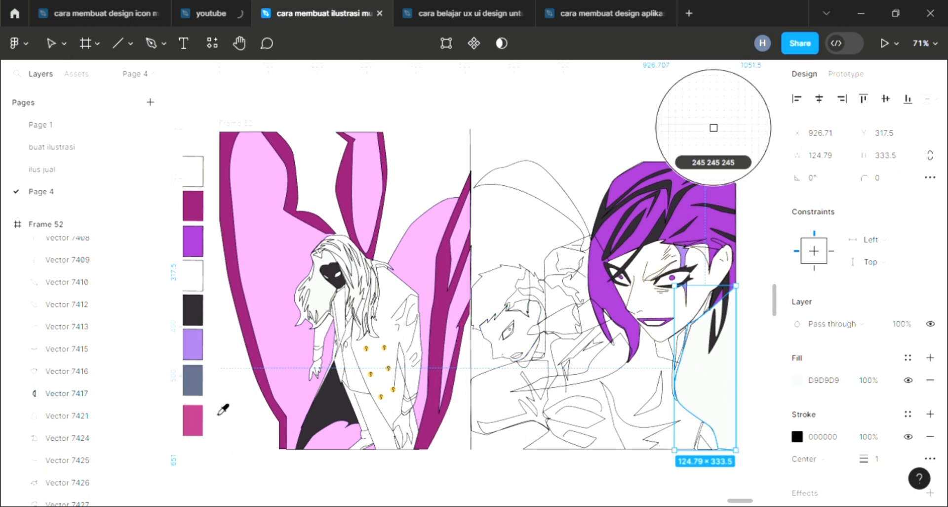
click(199, 434)
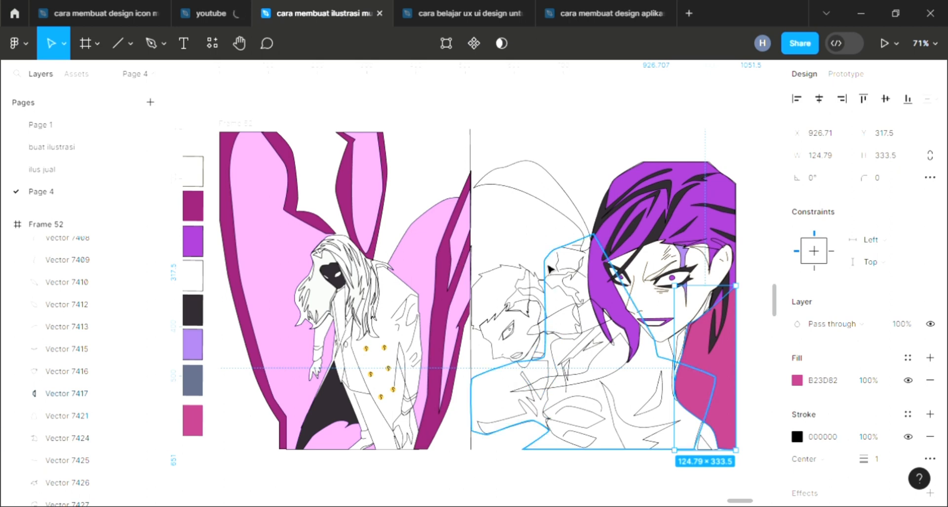
Fill the glove shape beside the face with the dark 2D282E color
click(597, 332)
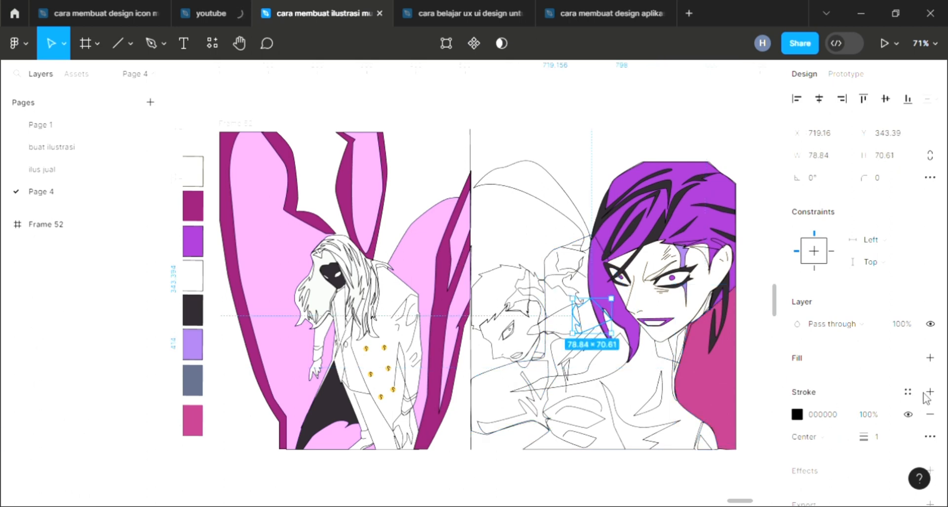
key(i)
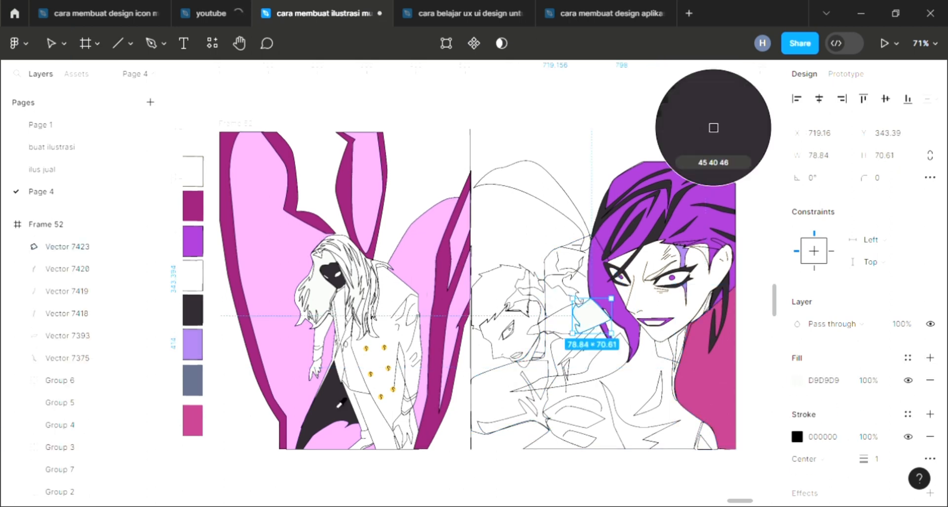
click(337, 399)
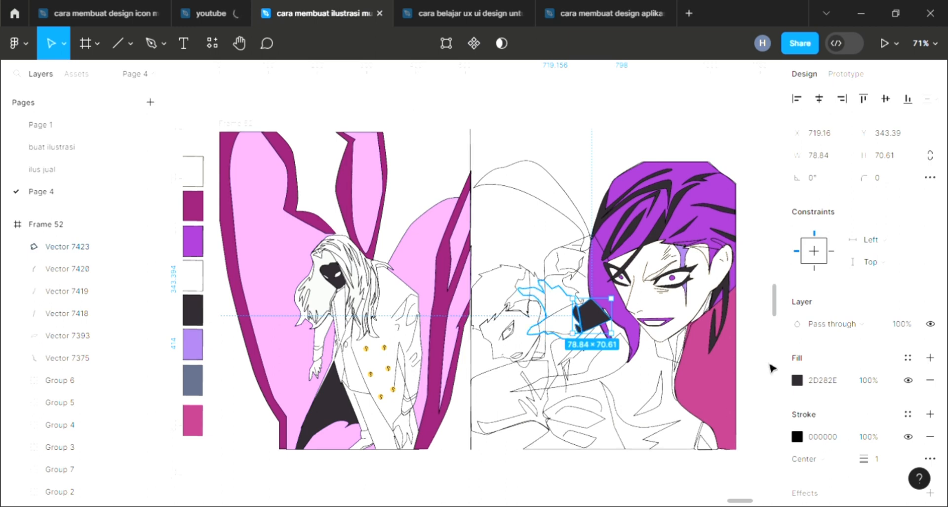
Fill the flame shape by the hand with a sampled light pink color
click(541, 291)
key(i)
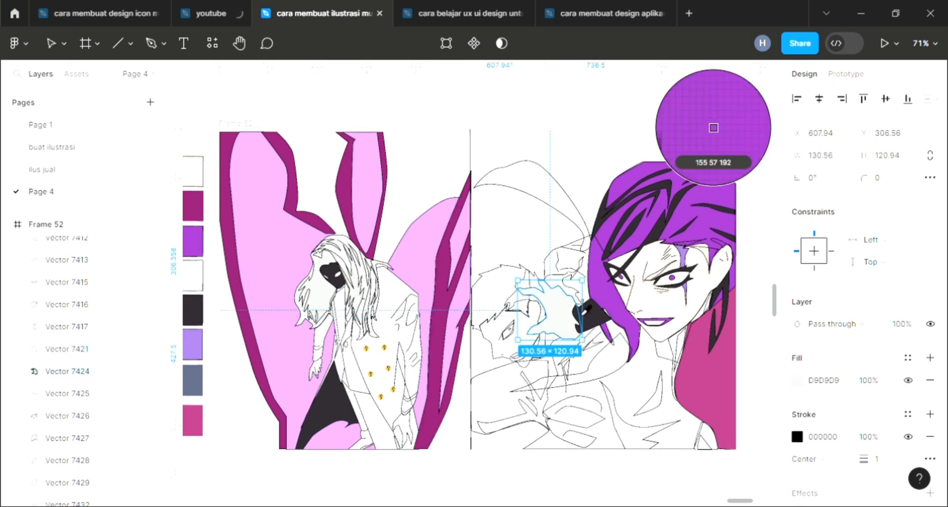
click(706, 121)
Add a fill to the second flame shape and sample the light pink from the wing
click(596, 367)
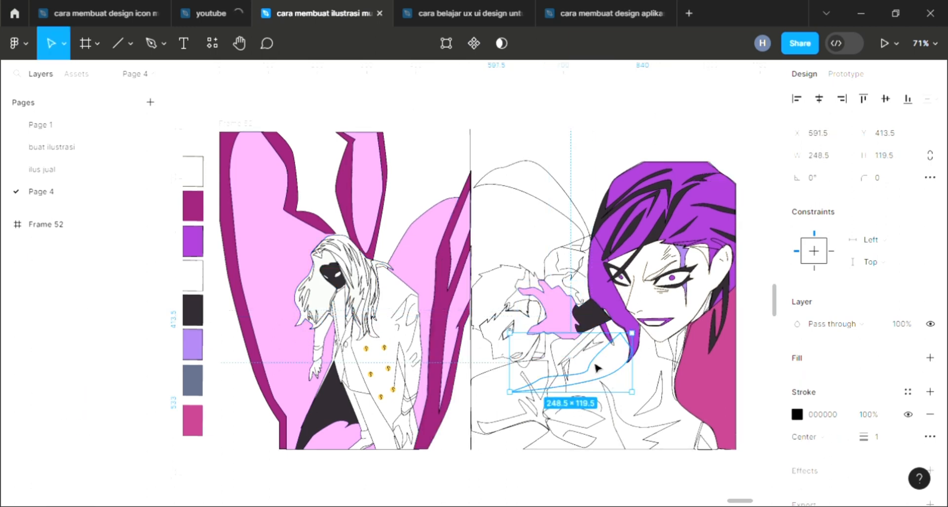
click(583, 304)
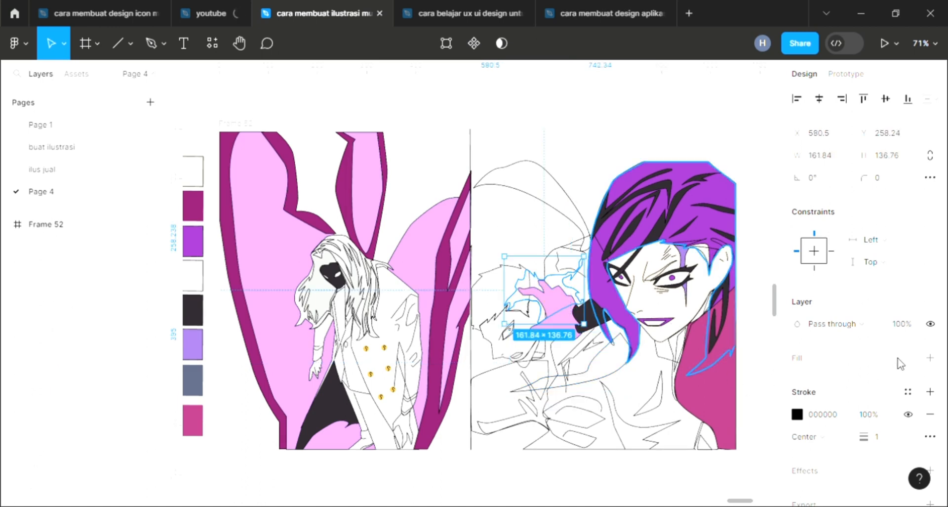
click(930, 357)
key(i)
click(275, 300)
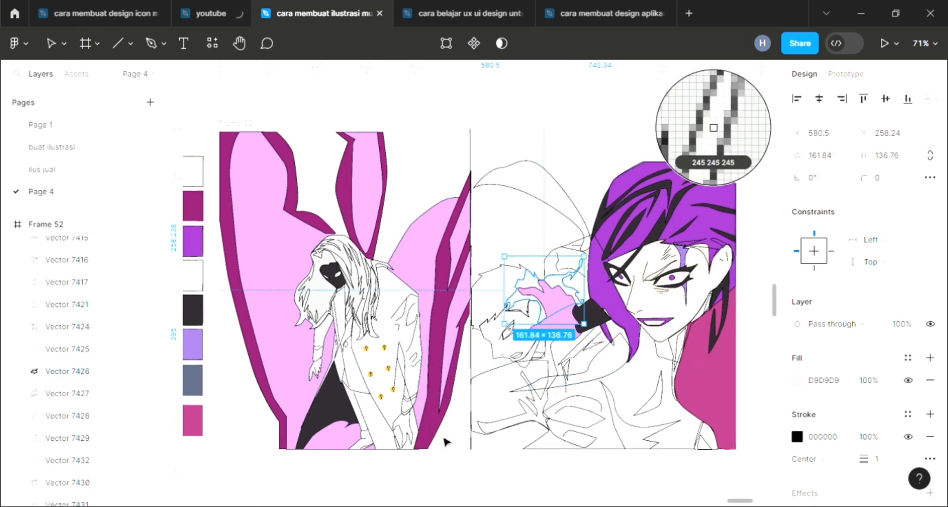
click(461, 459)
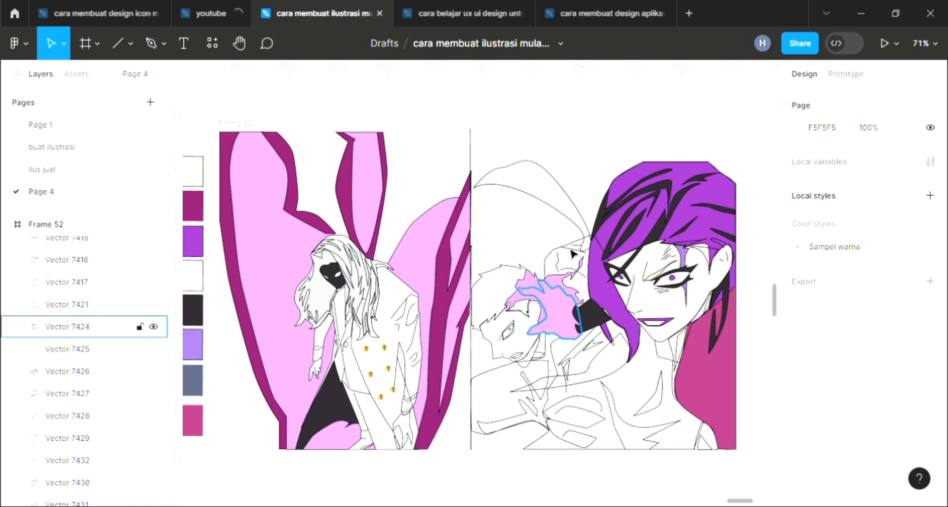
Fill the body shape with the gray-blue 5A637E swatch and send it to the back
click(561, 257)
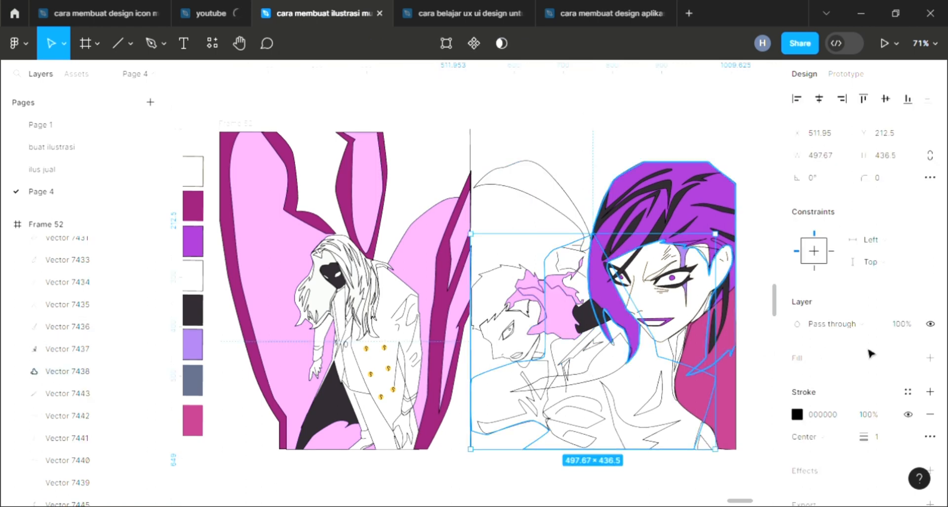
click(929, 357)
key(i)
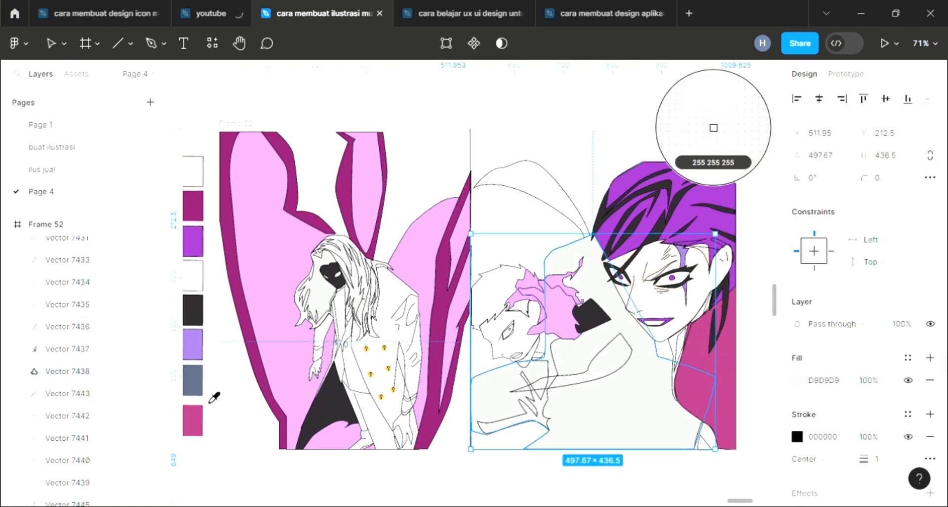
click(197, 385)
key(ctrl+shift+bracketleft)
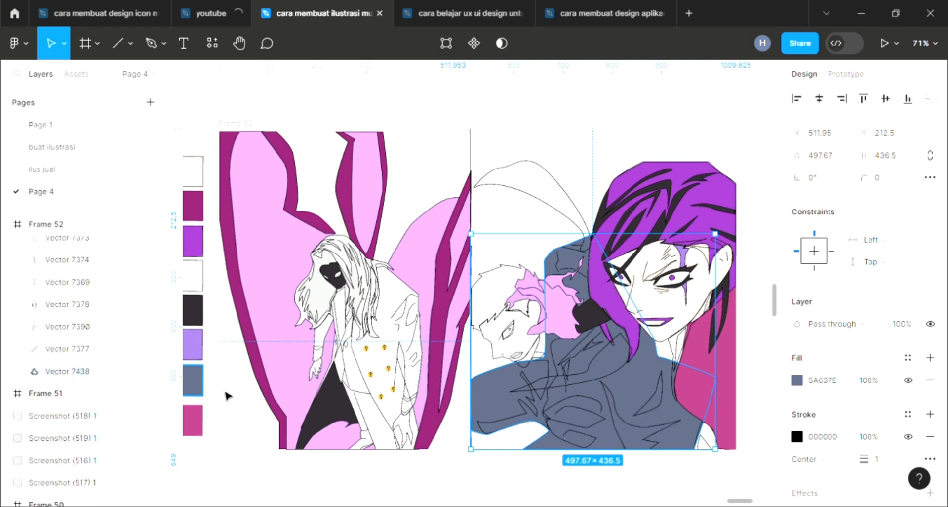
click(638, 477)
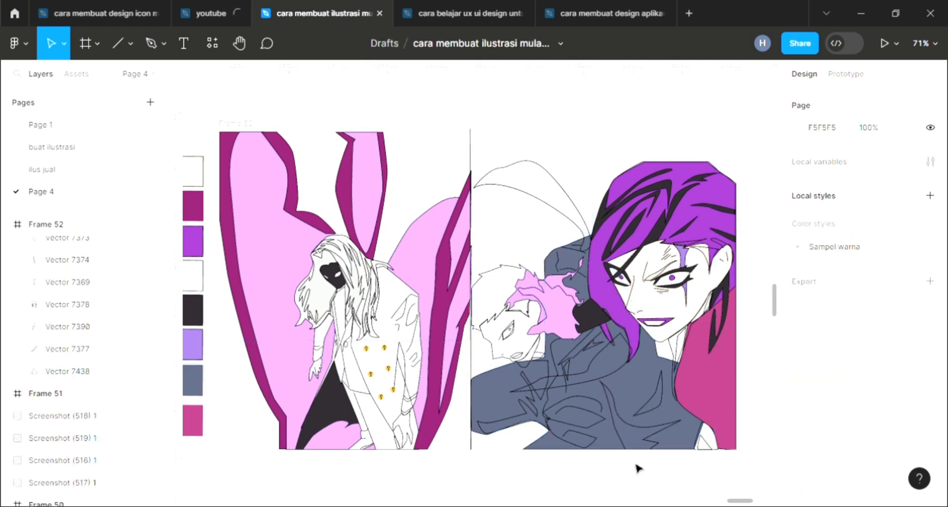
Fill the narrow strip below the chin with yellow EFCD54
click(682, 351)
key(i)
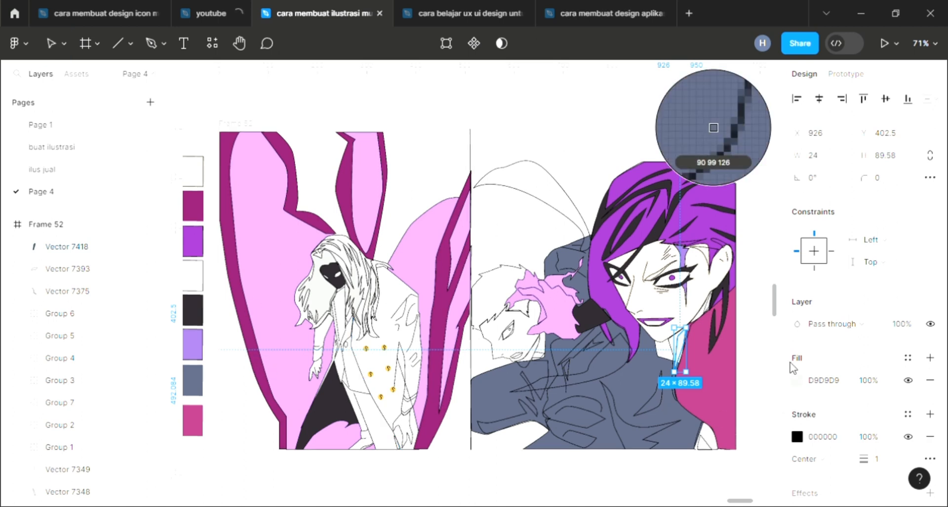
click(797, 380)
click(670, 330)
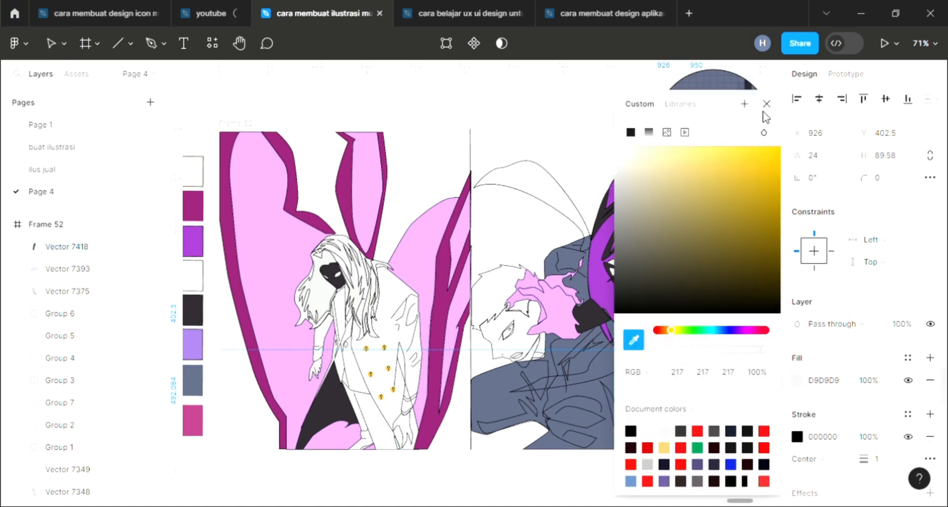
key(i)
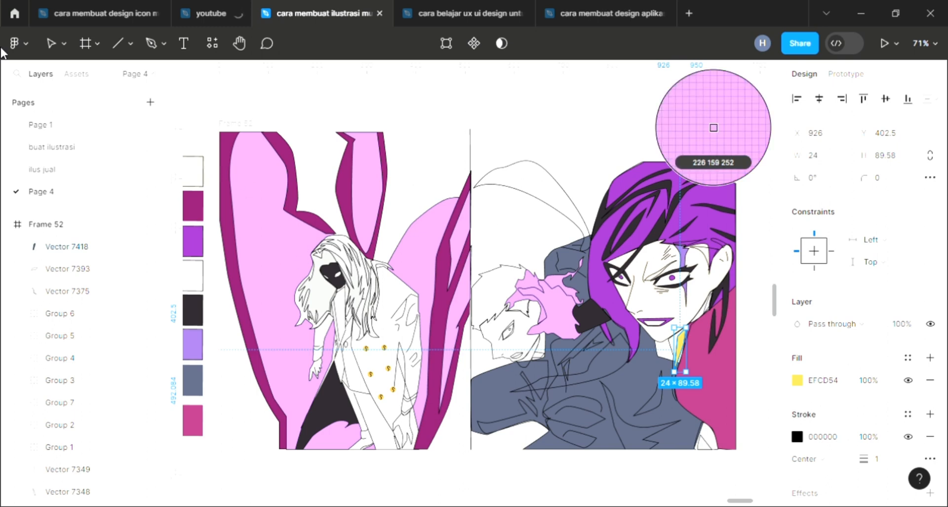
click(52, 44)
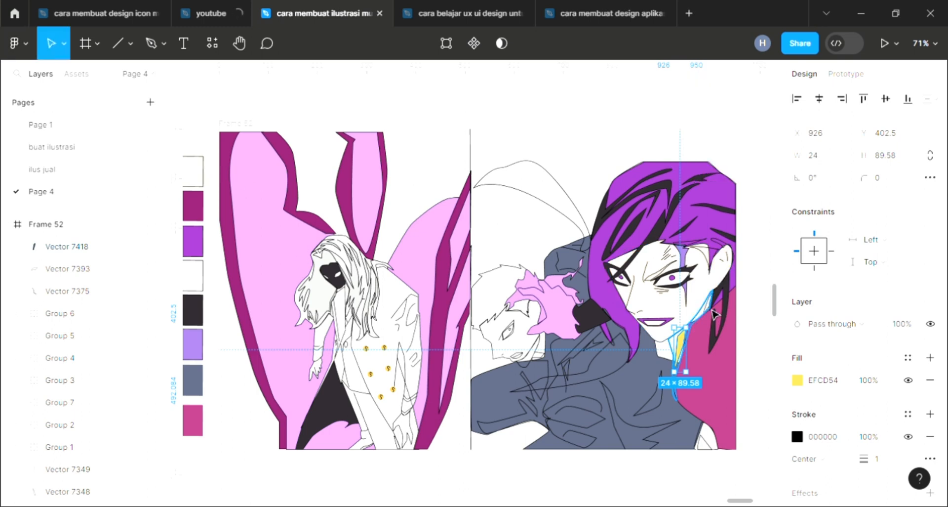
Add a fill to the hair strand beside the neck and sample the dark 2D282E color
click(709, 312)
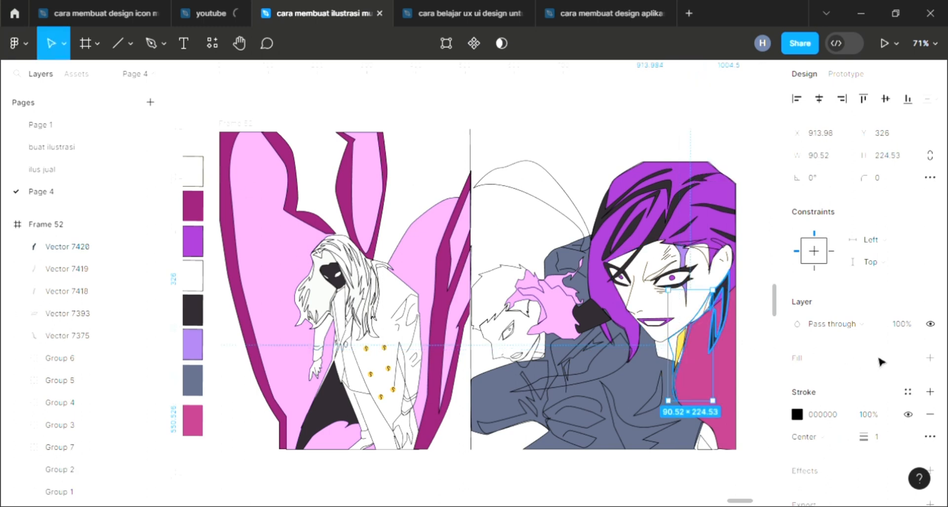
click(930, 357)
key(i)
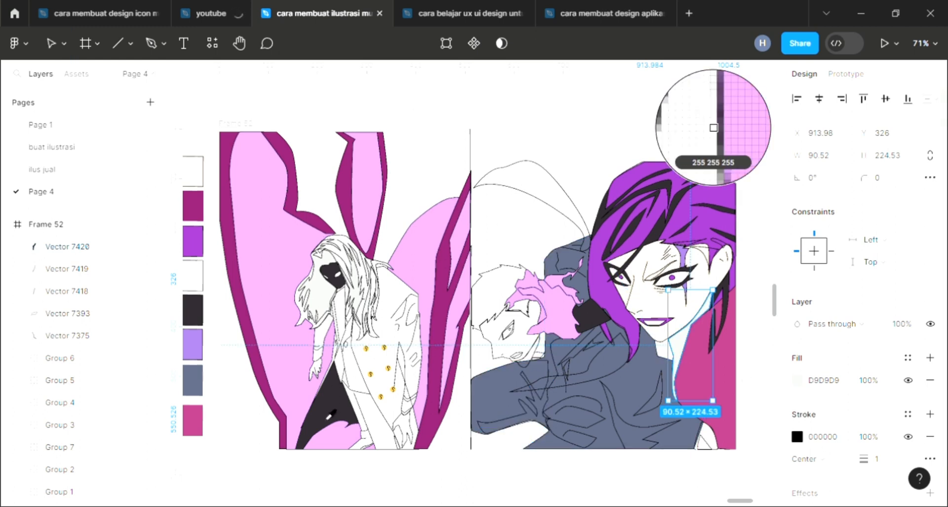
click(330, 416)
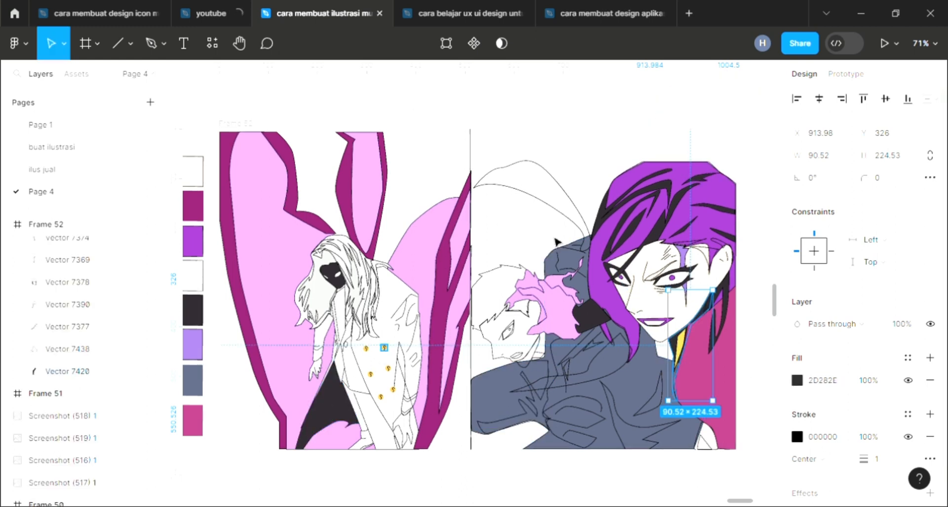
Add a fill to the small shape at the portrait's lower-right corner and sample the dark 2D282E color
click(565, 153)
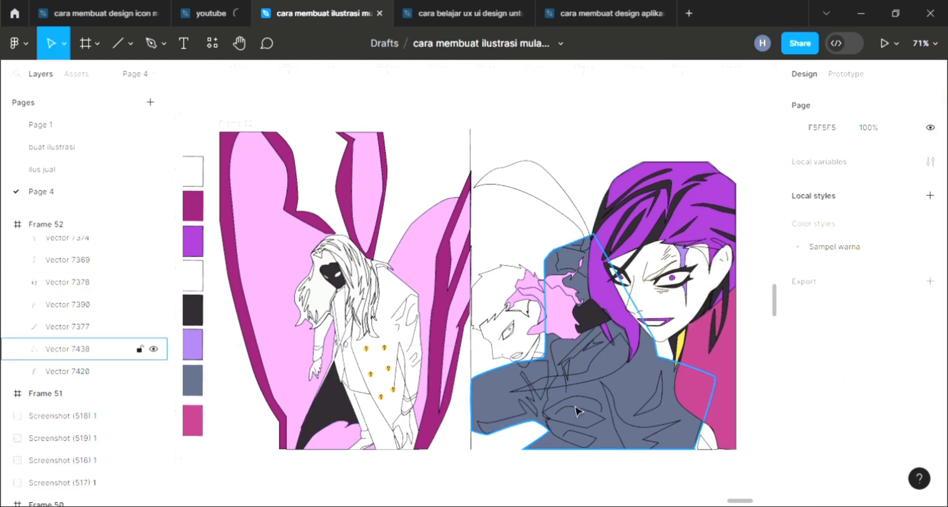
click(703, 441)
click(931, 358)
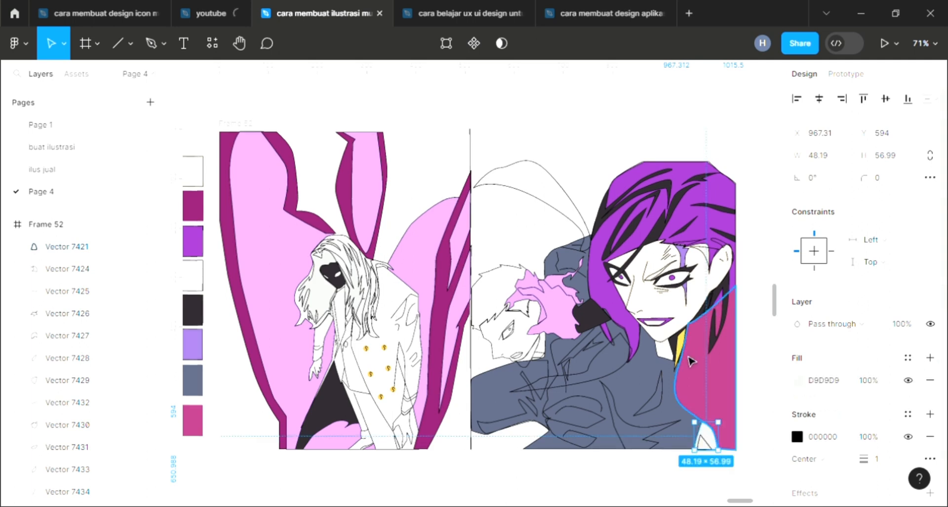
key(i)
click(680, 362)
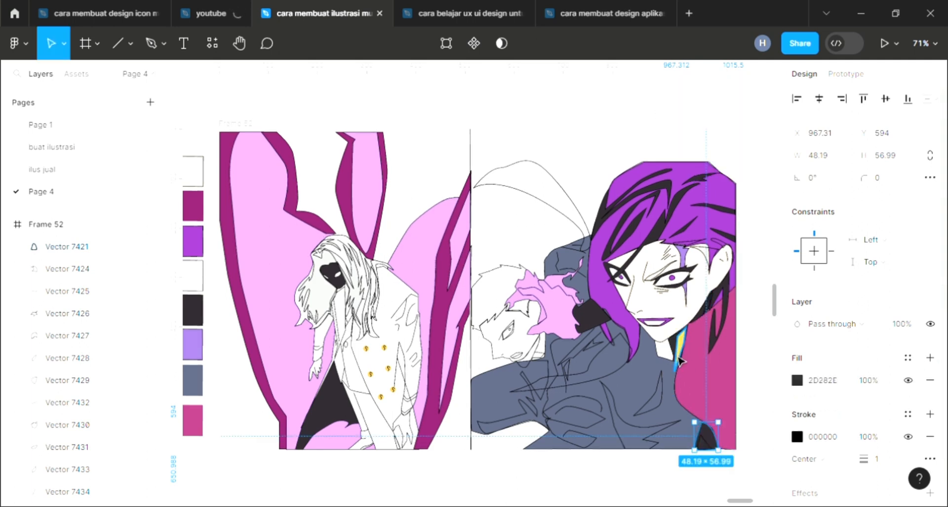
Fill the tiny corner piece beside it with the yellow EFCD54 sampled from the neck strip
click(690, 499)
click(707, 441)
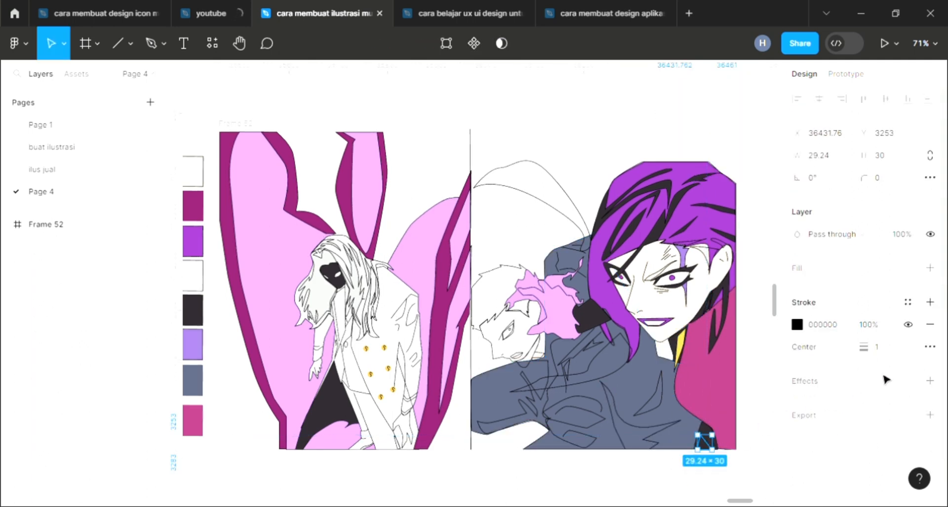
scroll(693, 336, up, 3)
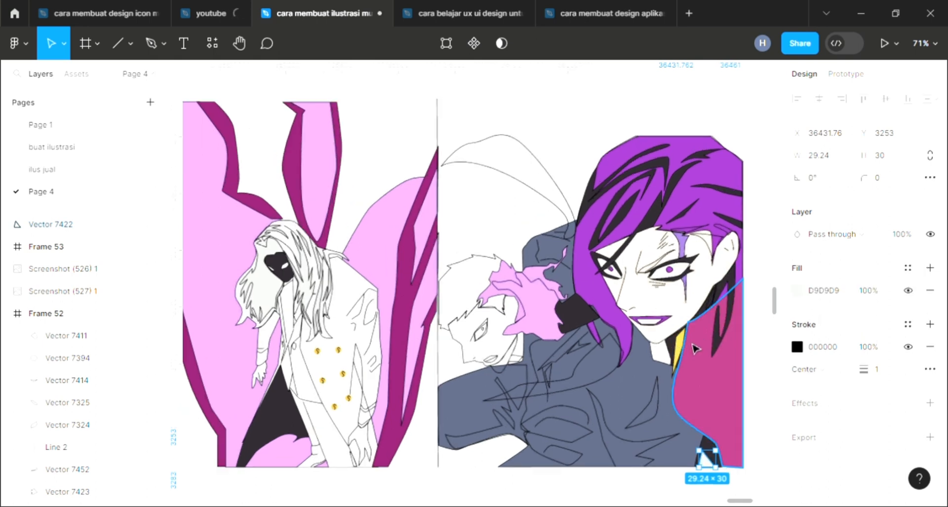
key(i)
click(677, 354)
scroll(585, 360, down, 3)
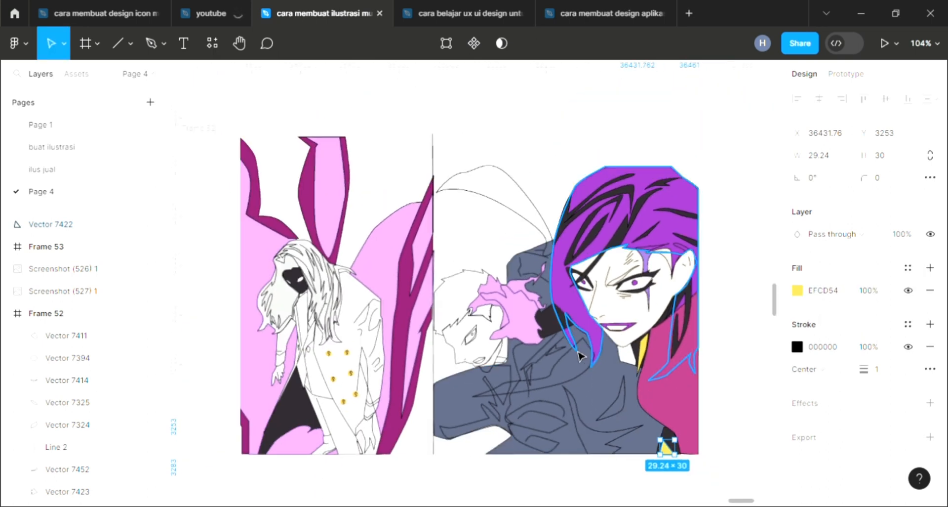
Fill the boy's hair shape with the dark 2D282E color sampled from the winged girl
click(761, 349)
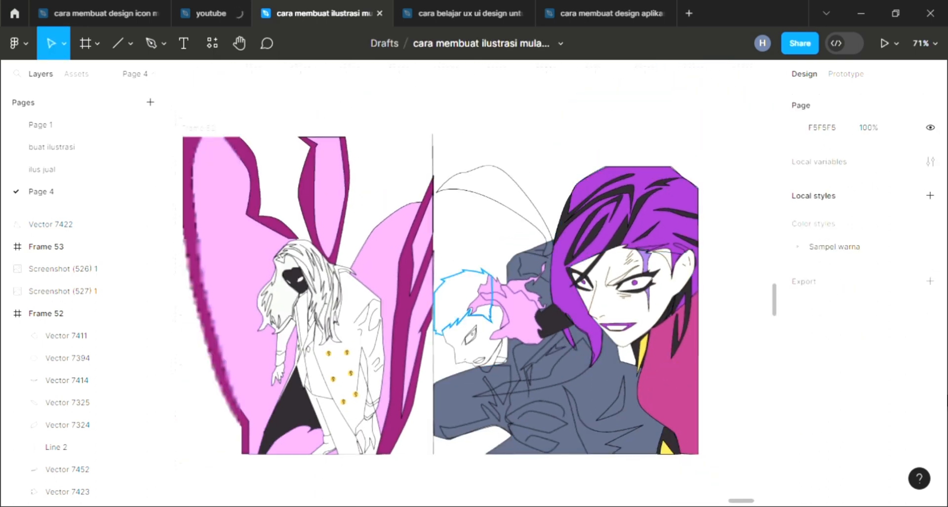
click(458, 286)
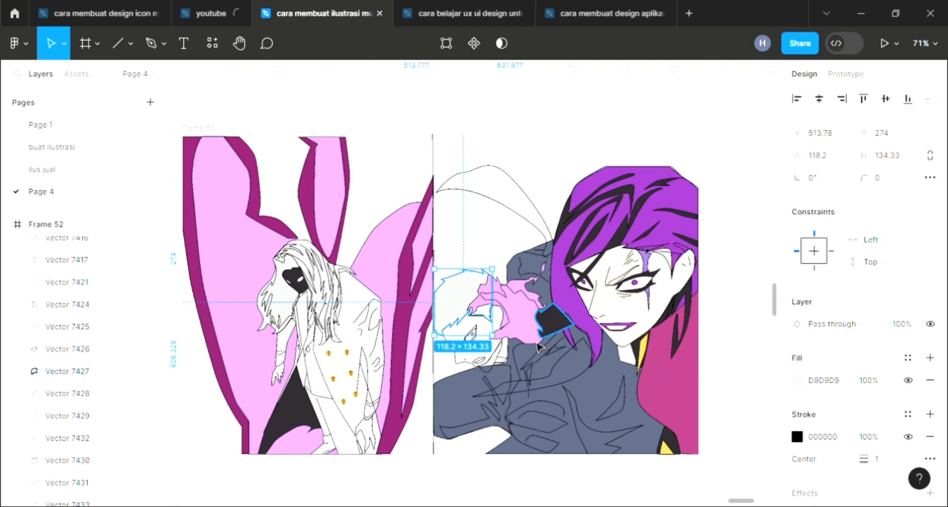
key(i)
click(294, 414)
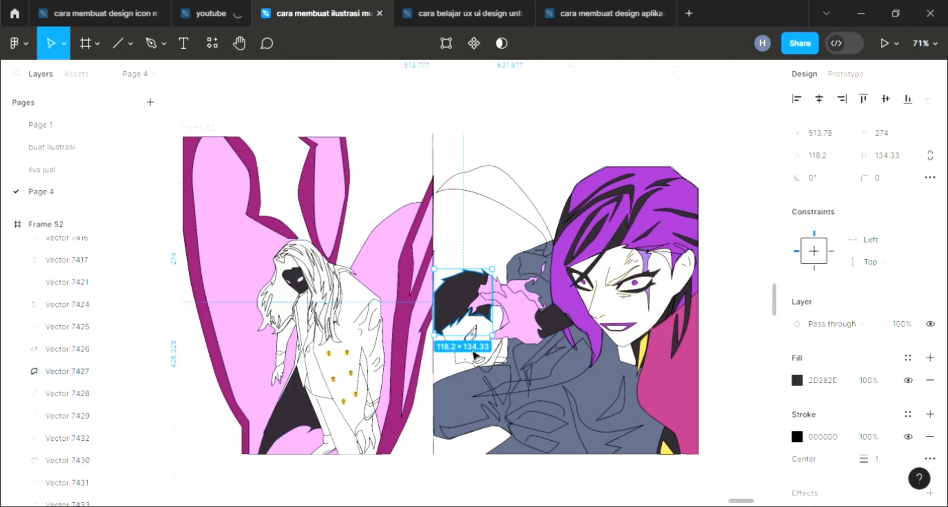
key(Escape)
Fill the boy's tiny pupil with dark 2D282E and bring it to the front
scroll(475, 345, up, 1)
scroll(474, 340, up, 3)
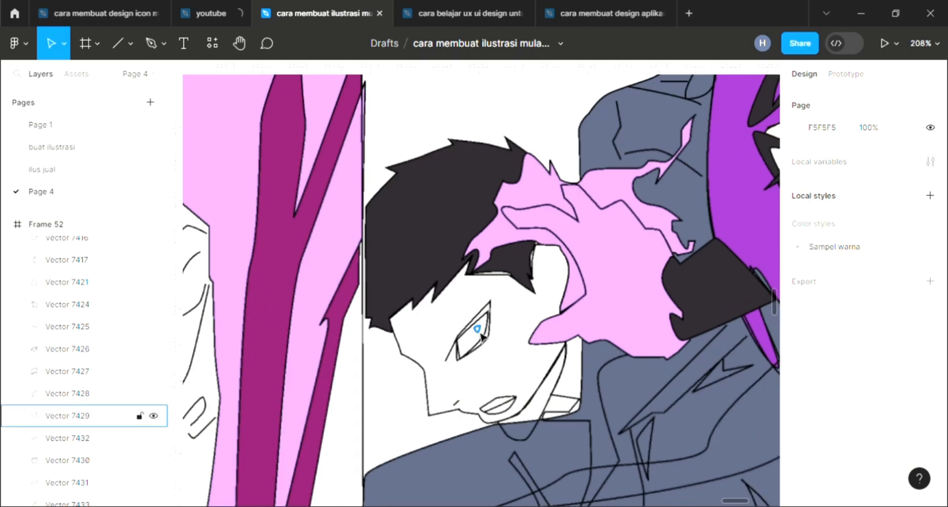
click(477, 328)
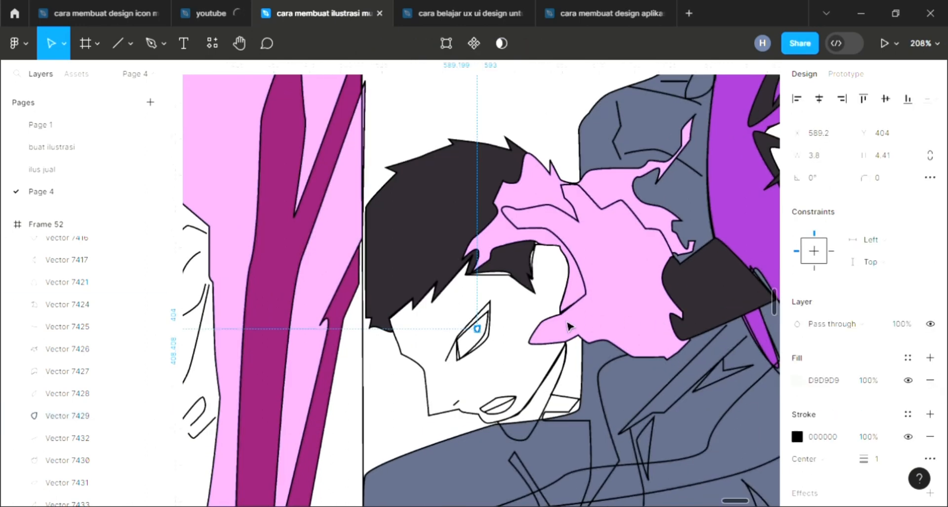
key(i)
click(713, 129)
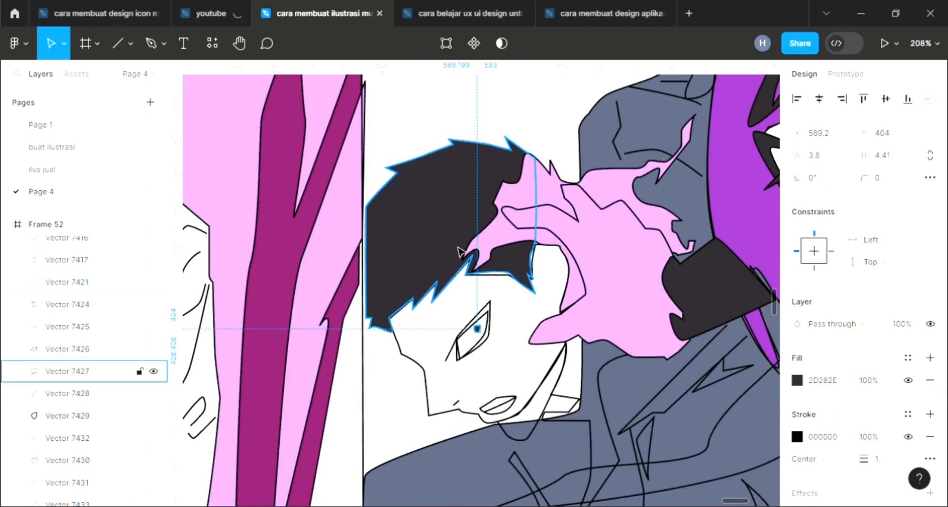
right_click(481, 329)
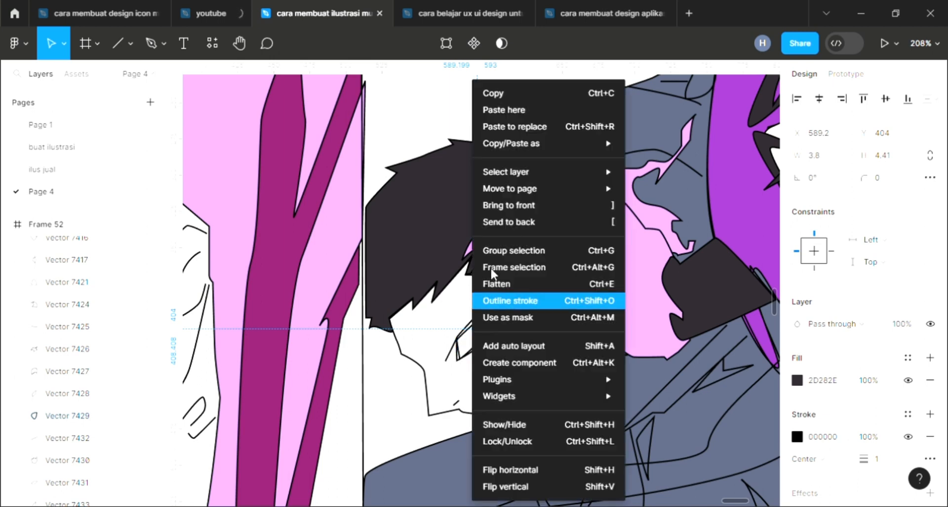
click(514, 207)
Add a fill to the boy's outer eye shape and sample the dark 2D282E from his hair
click(488, 317)
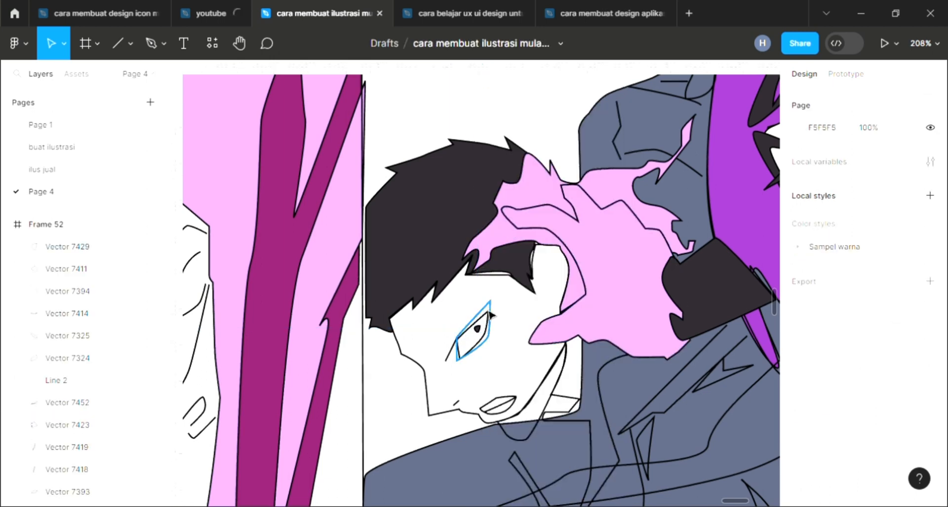
click(489, 313)
click(929, 359)
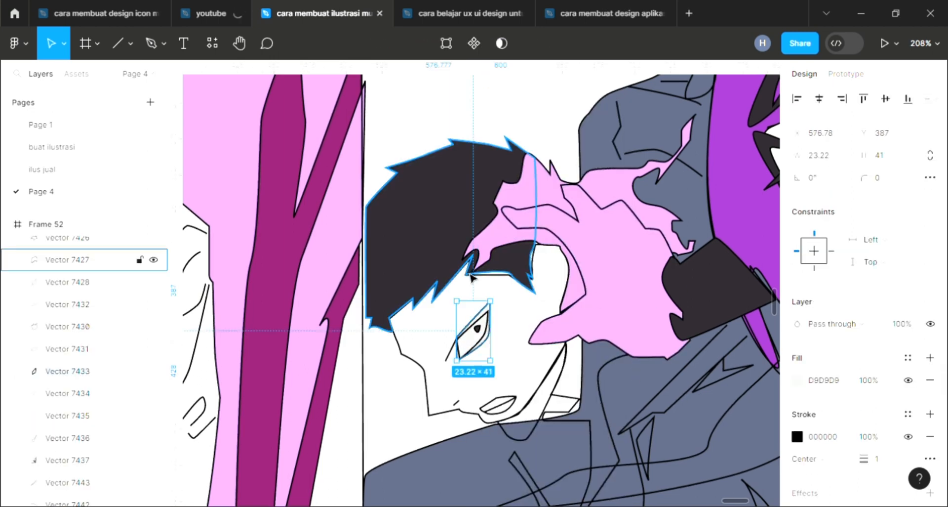
key(i)
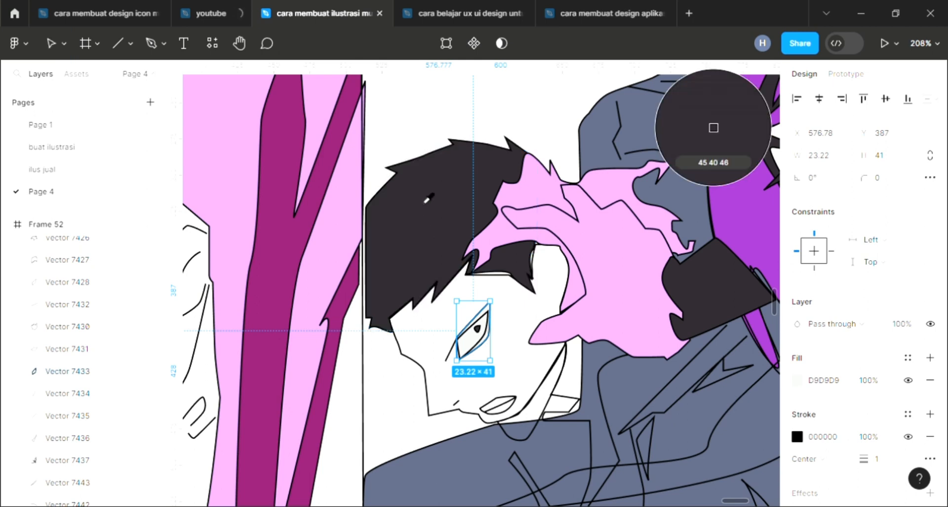
click(427, 196)
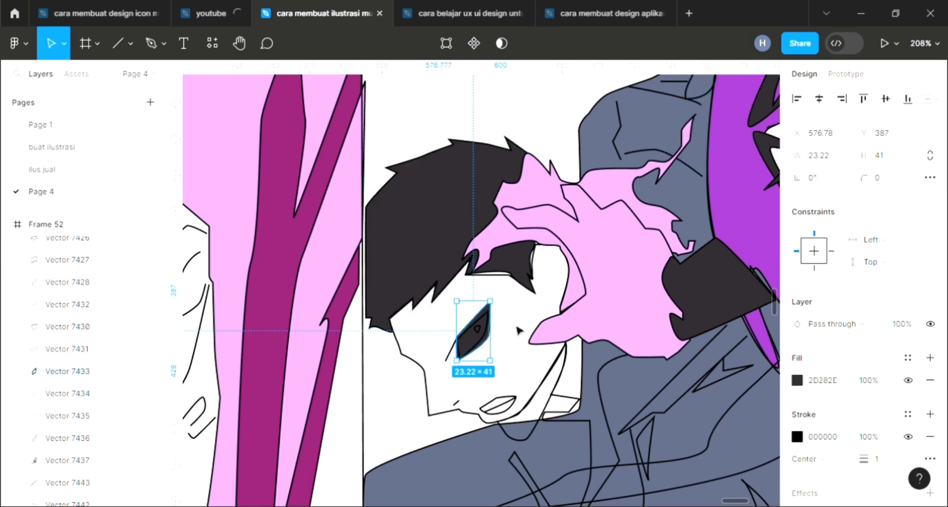
Add a fill to the inner eye shape and sample white FFFFFF into it
scroll(494, 330, up, 3)
click(486, 338)
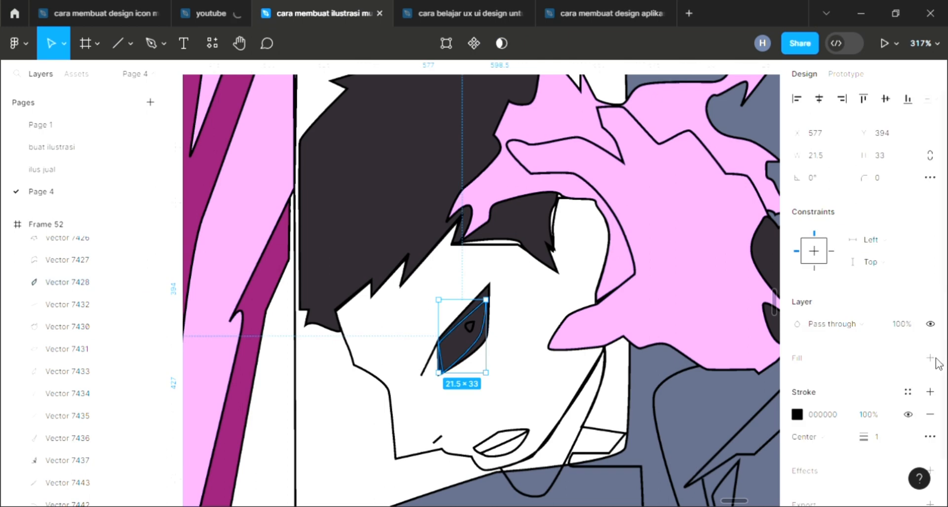
click(929, 358)
key(i)
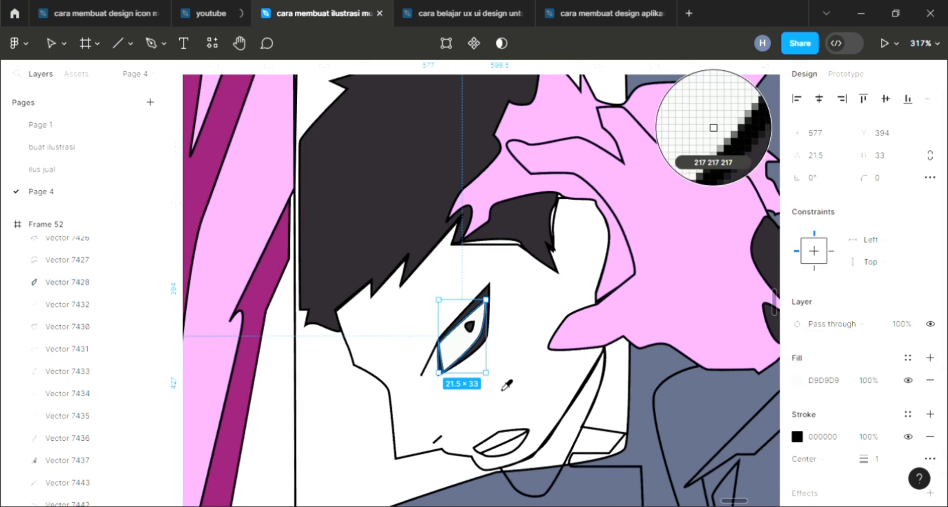
click(504, 379)
scroll(505, 379, down, 2)
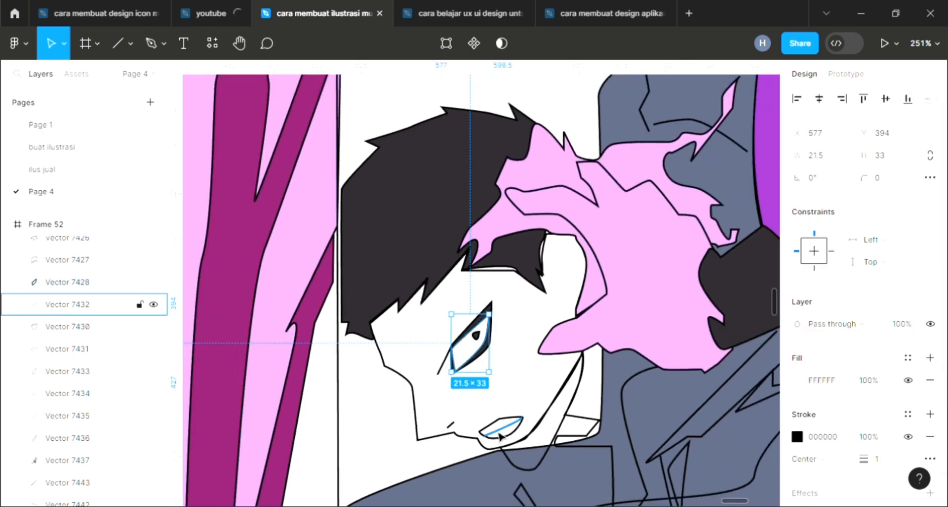
Fill the boy's mouth shape with white sampled from the canvas
click(501, 436)
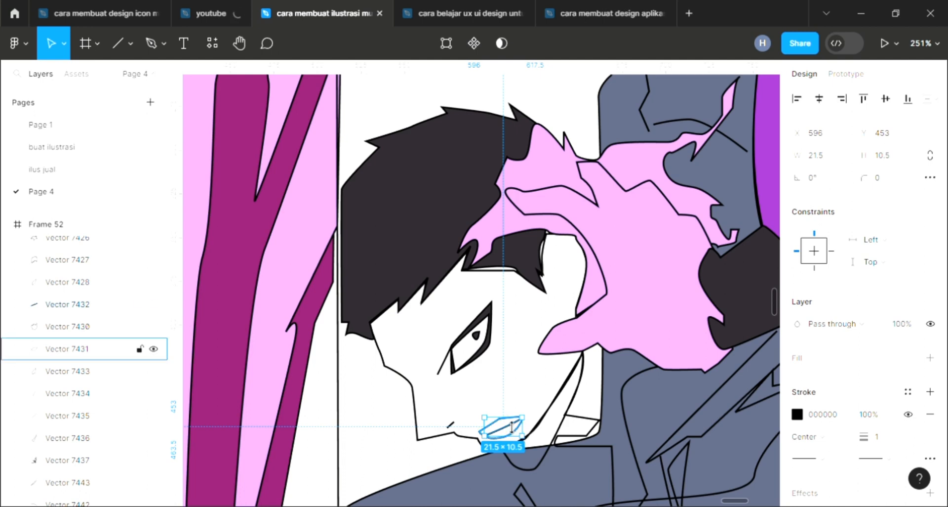
click(505, 431)
click(871, 364)
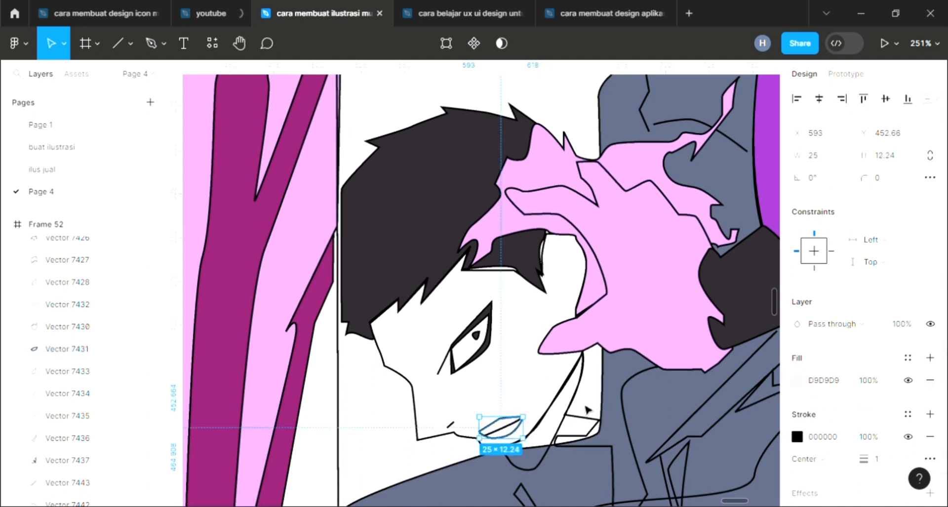
key(i)
click(436, 445)
Add a fill to the boy's face, send it to the back, and sample the FAF1E3 skin tone from the girl's face
click(428, 444)
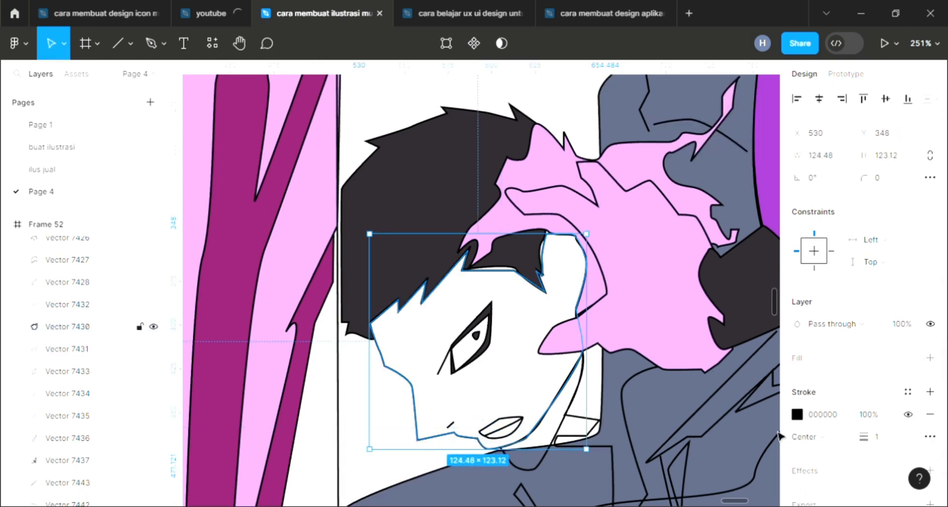
click(930, 358)
scroll(519, 381, down, 5)
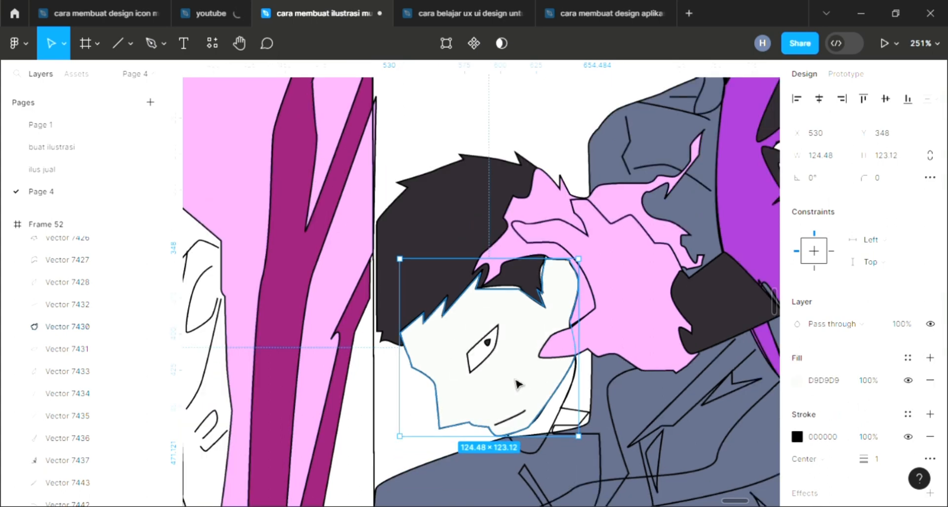
key([)
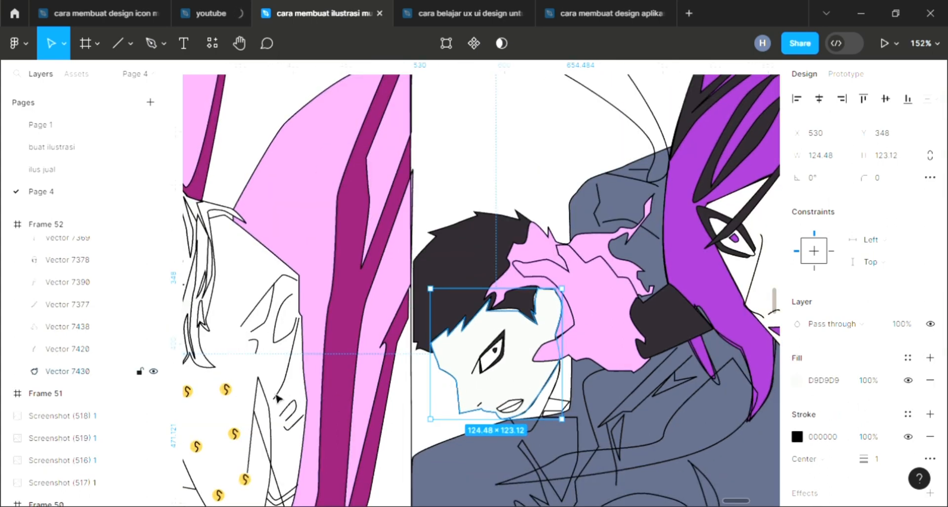
scroll(277, 395, down, 3)
scroll(276, 396, down, 5)
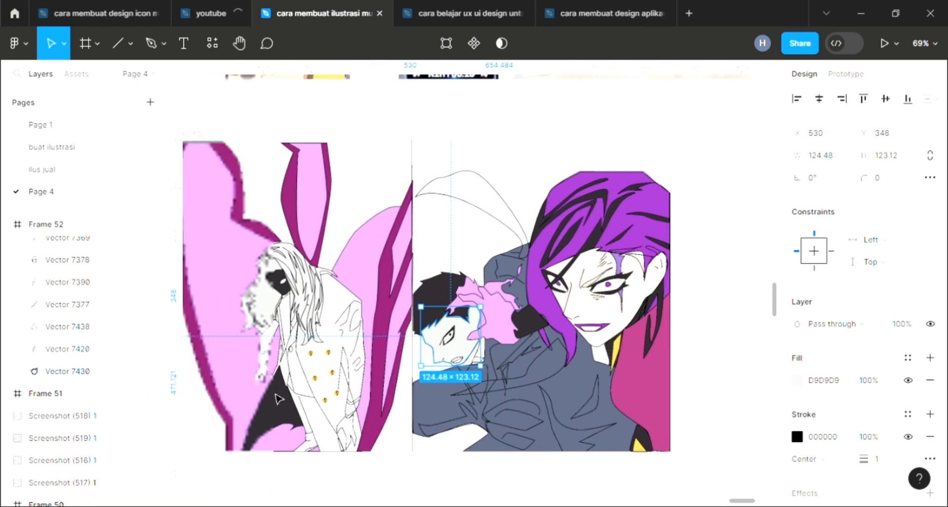
scroll(276, 396, left, 3)
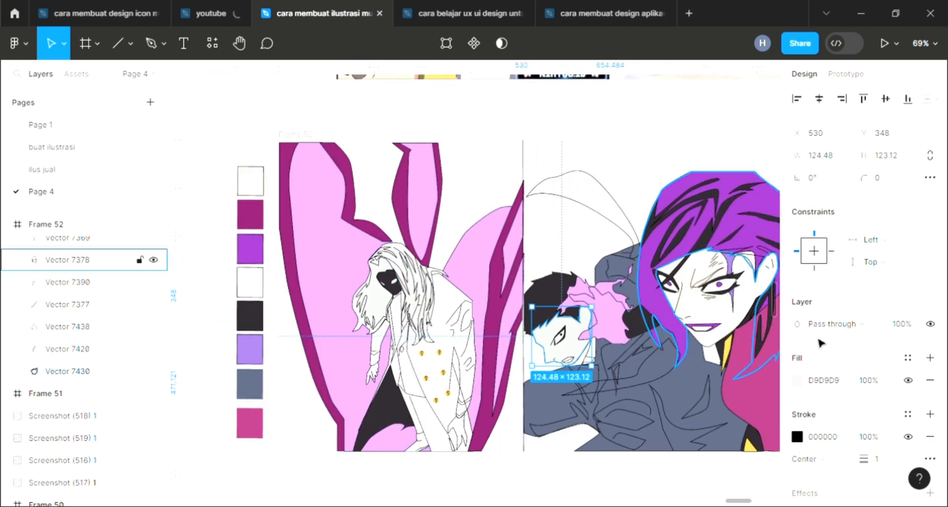
key(i)
click(721, 328)
Fill the boy's neck shape with the gray-blue 5A637E from the body and bring it to the front
scroll(564, 367, up, 6)
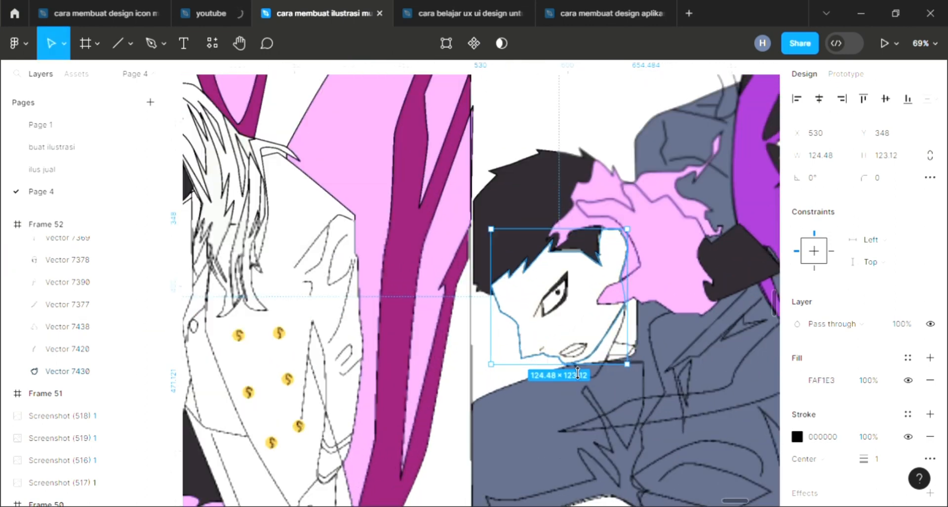
click(621, 349)
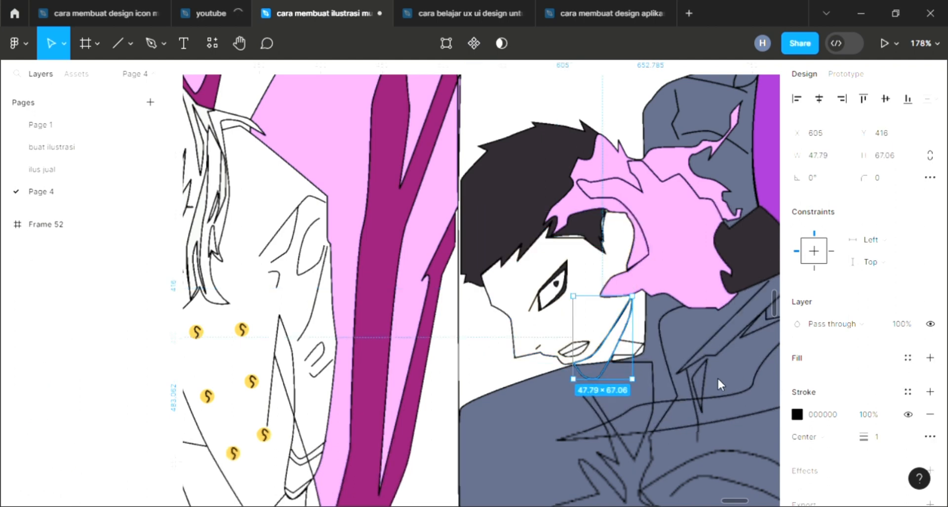
scroll(716, 380, right, 4)
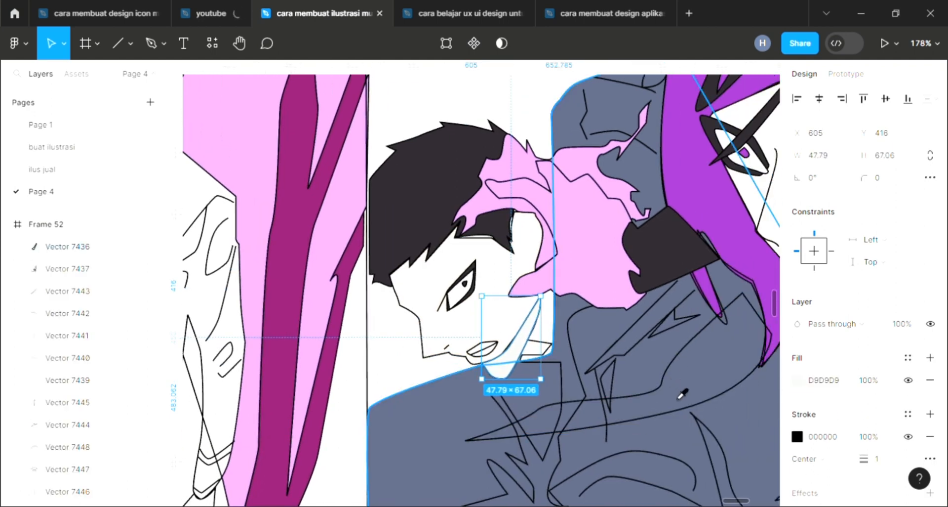
click(679, 396)
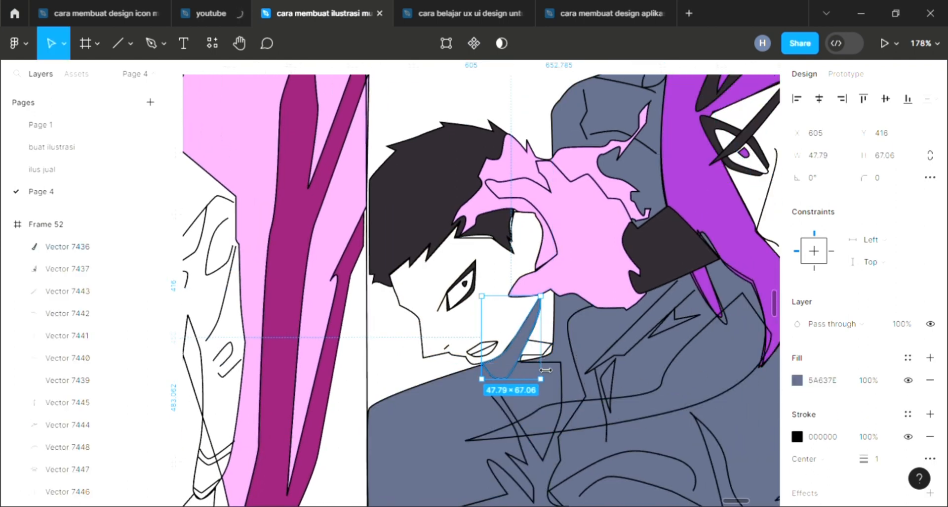
key([)
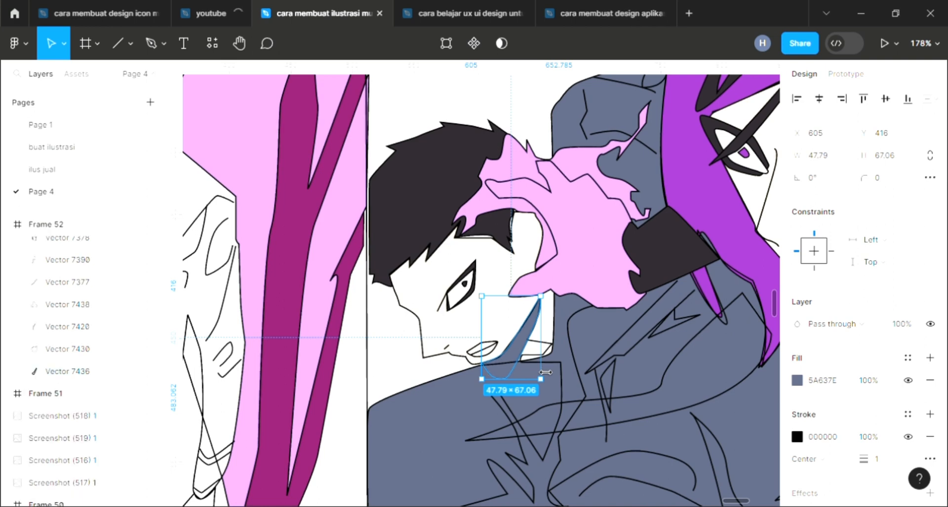
key(])
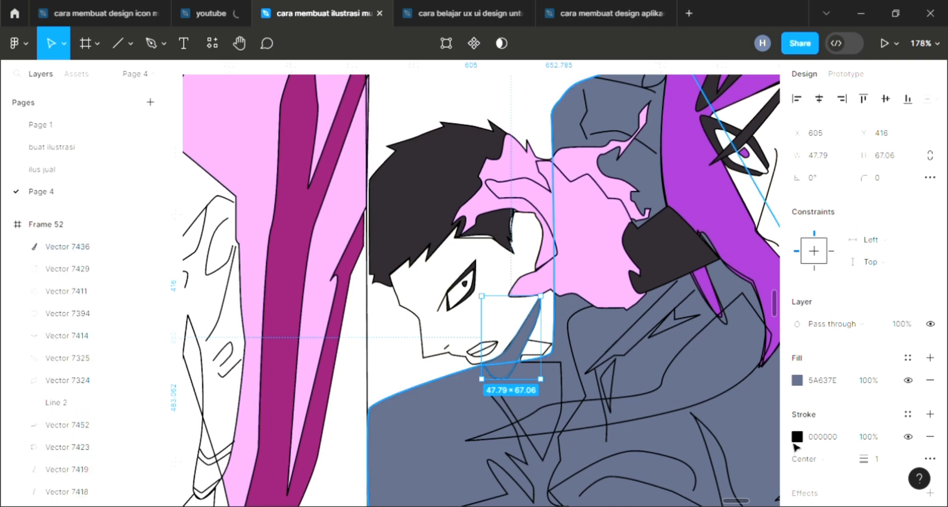
Add a fill to the boy's shirt shape below the neck and sample the dark 2D282E from his hair
scroll(509, 363, up, 2)
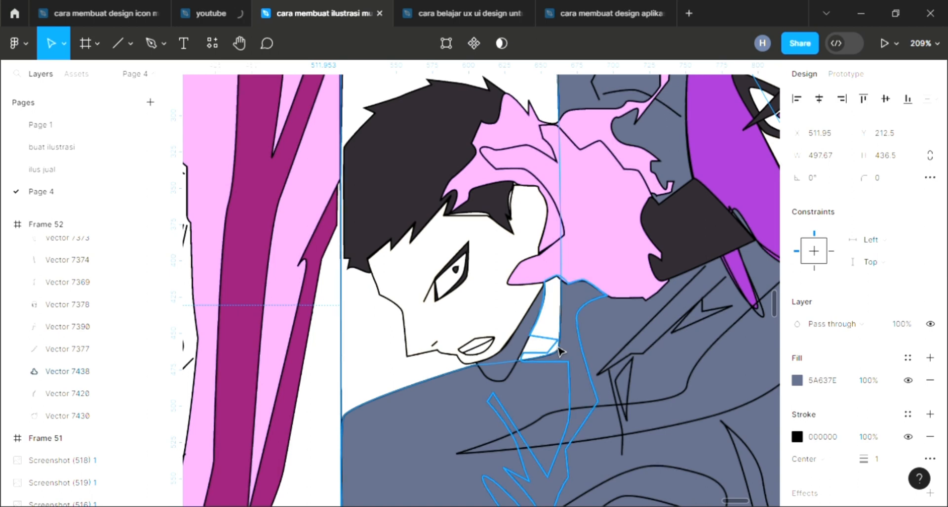
click(561, 351)
scroll(612, 403, down, 2)
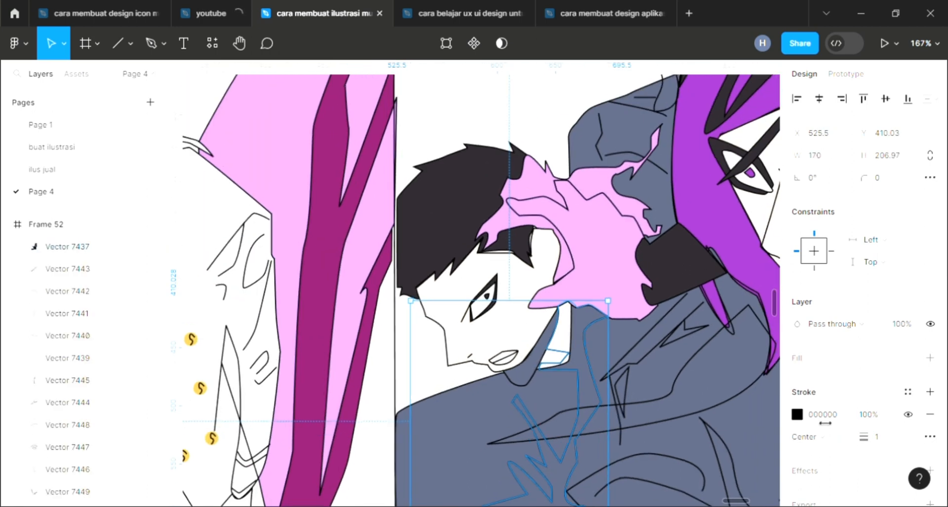
click(930, 357)
key(i)
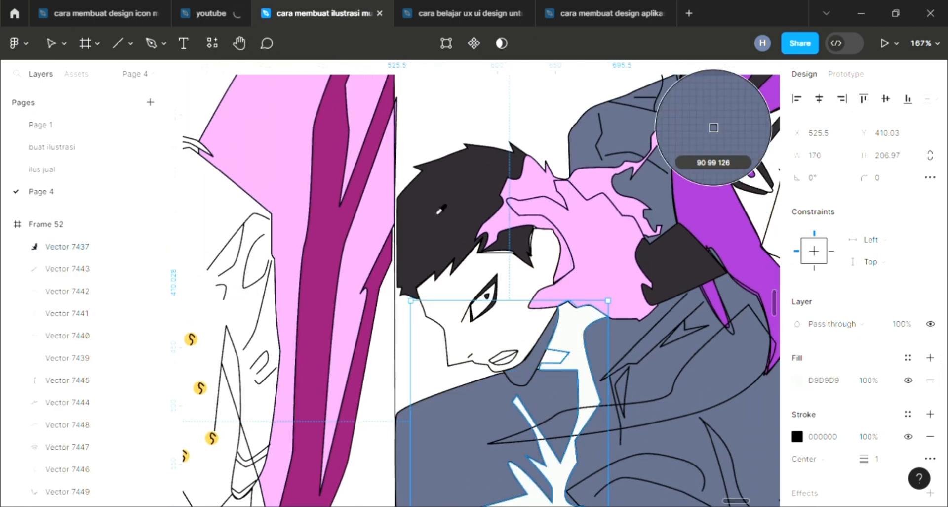
click(518, 242)
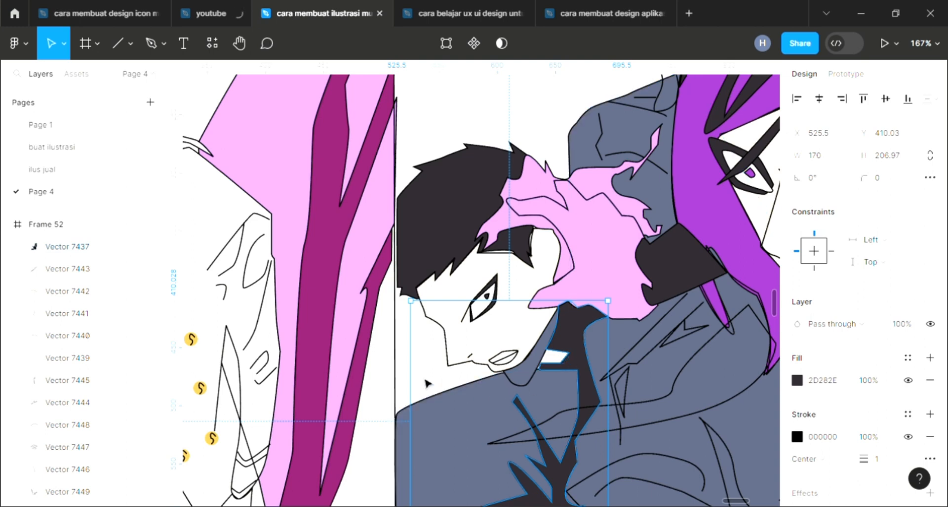
key(Escape)
Add a fill to the ribbon strand crossing the boy's chest and sample pink from the hair highlight into it
scroll(423, 383, down, 3)
click(616, 376)
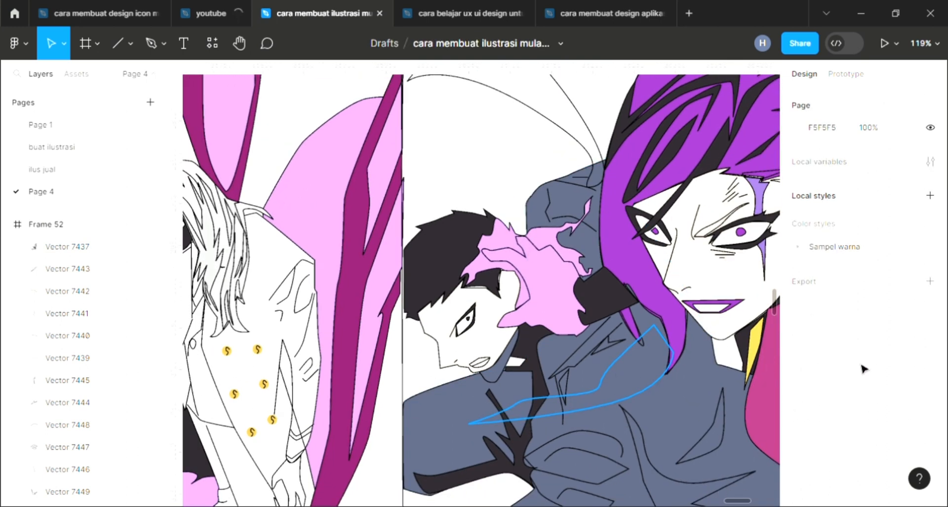
click(930, 357)
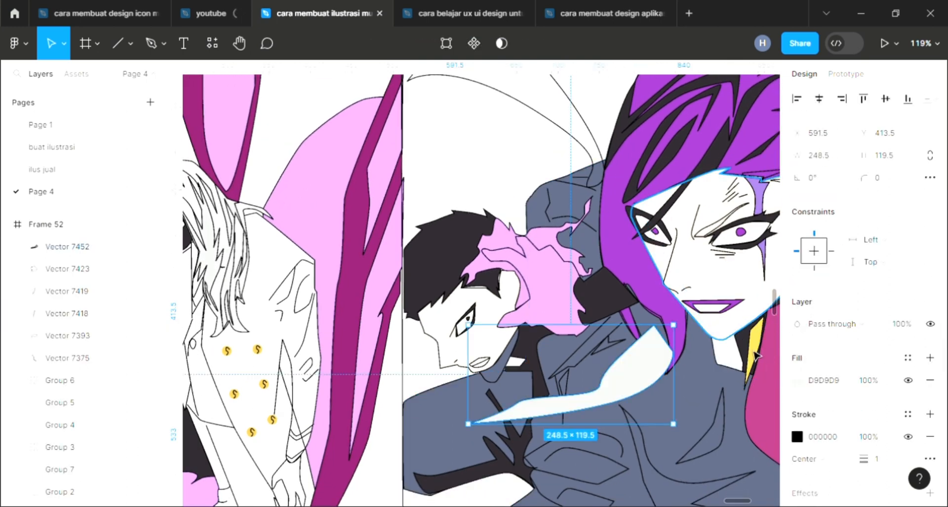
key(i)
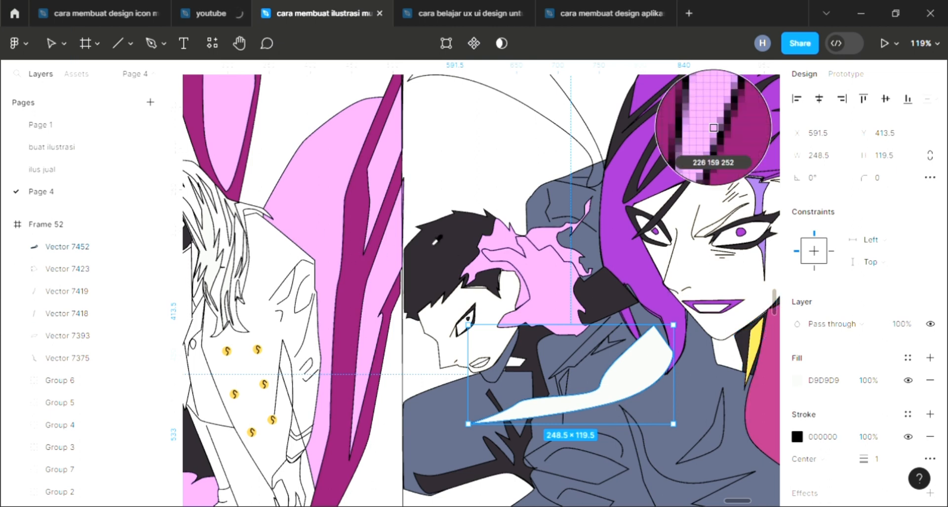
click(572, 233)
Fill the upper ribbon strand above the boy with the pink E29FFC sampled from the canvas
click(591, 157)
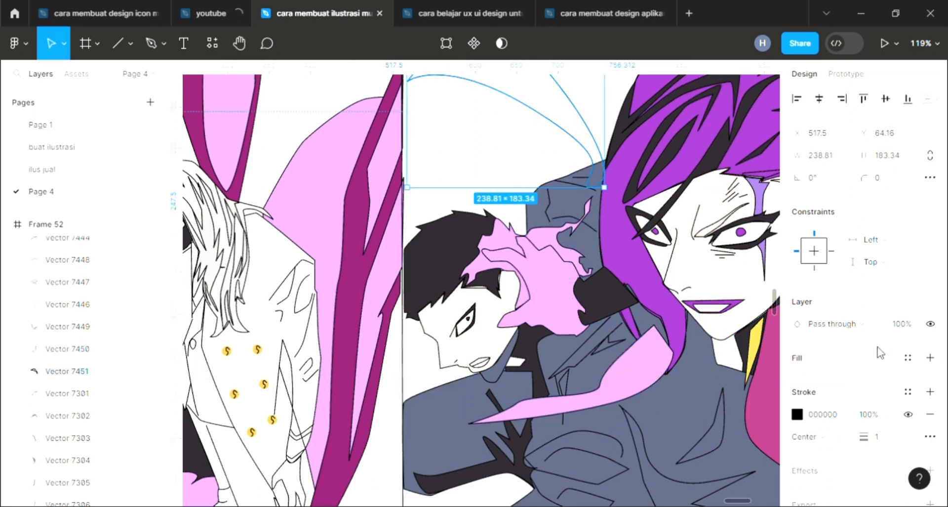
click(929, 357)
key(i)
click(561, 225)
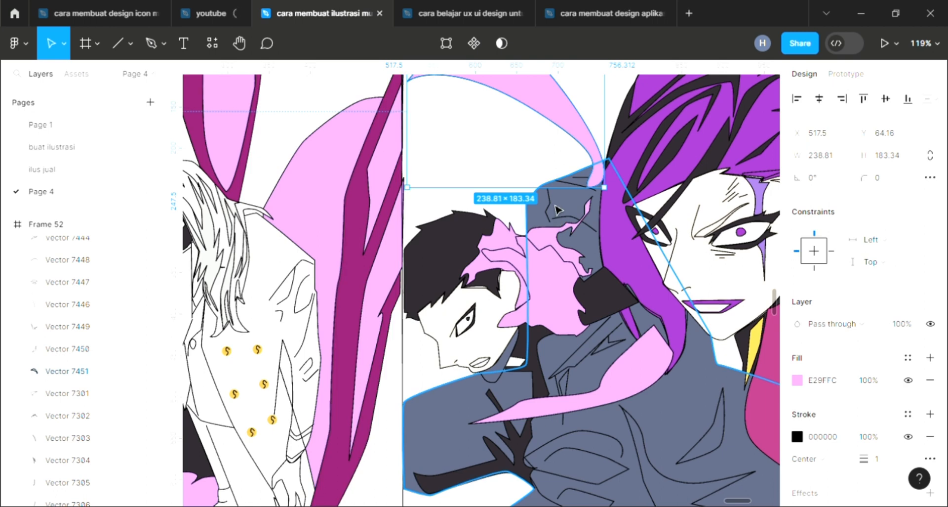
Add a fill to the small marking on the girl's body and sample the dark 2D282E into it
click(711, 460)
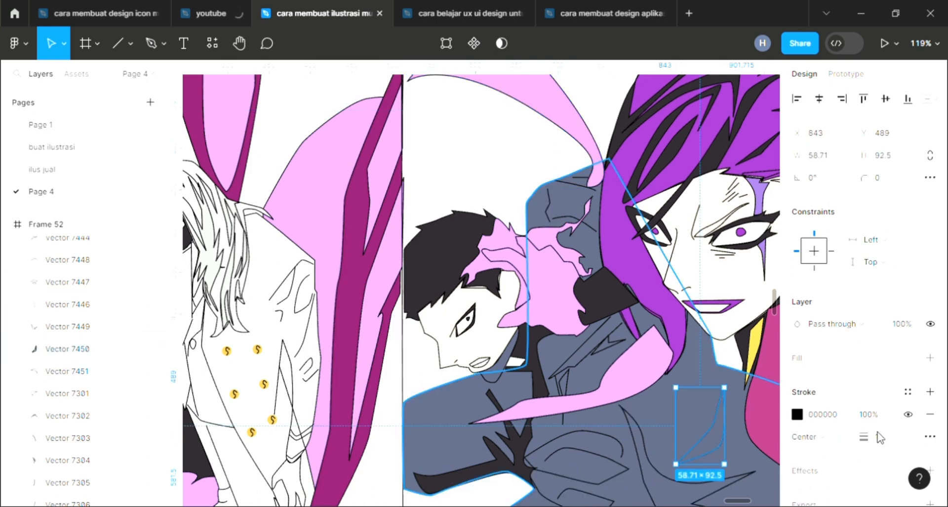
click(929, 357)
key(i)
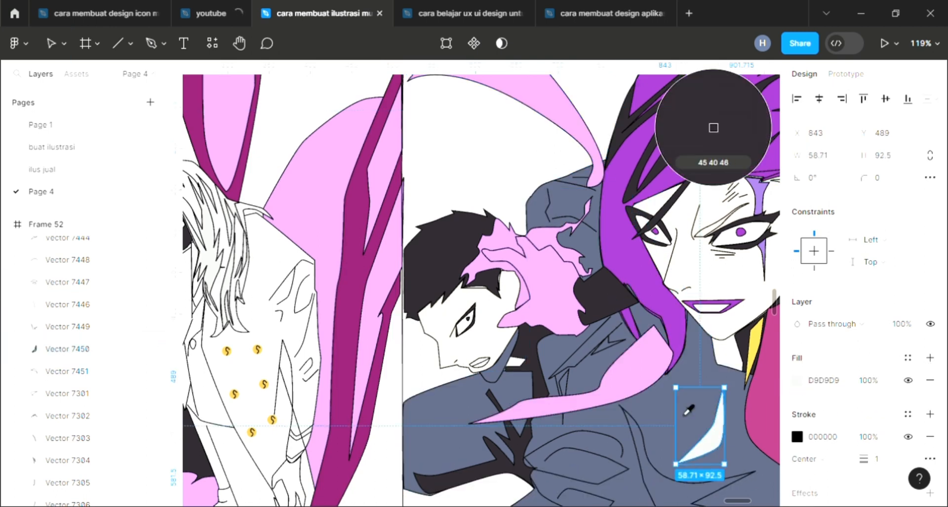
click(689, 409)
Fill the larger marking on the lower body with the dark 2D282E sampled from the hair
scroll(689, 409, down, 3)
click(711, 431)
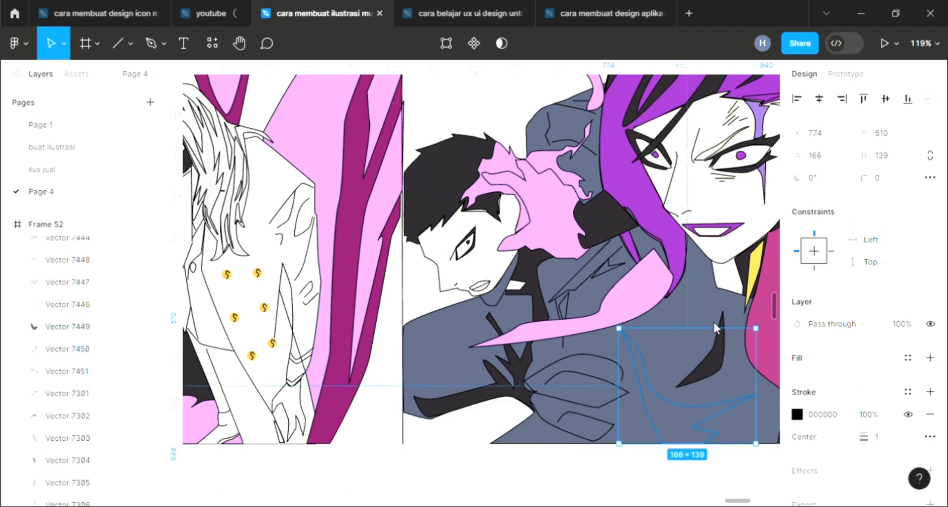
key(i)
click(714, 106)
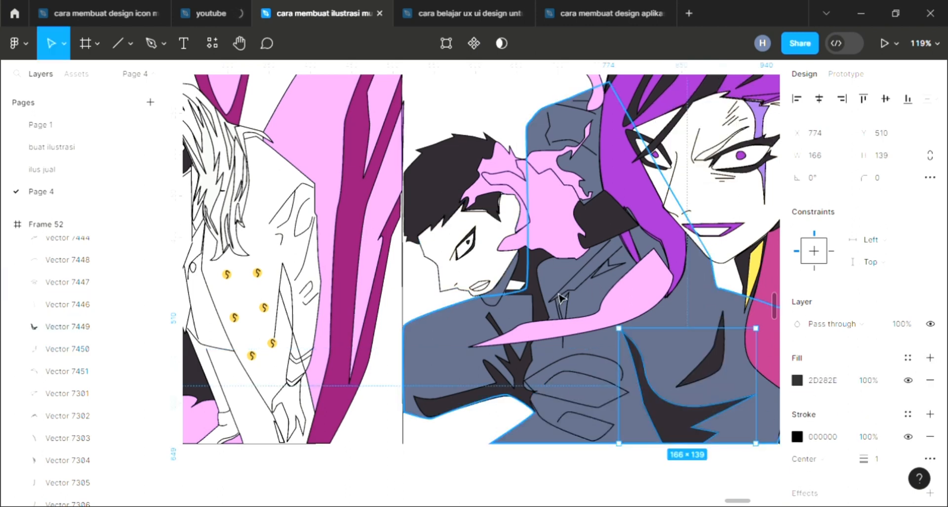
Select the thin shape on the boy's chest from the layers list, add a fill, and sample the dark marking color
click(615, 279)
click(614, 278)
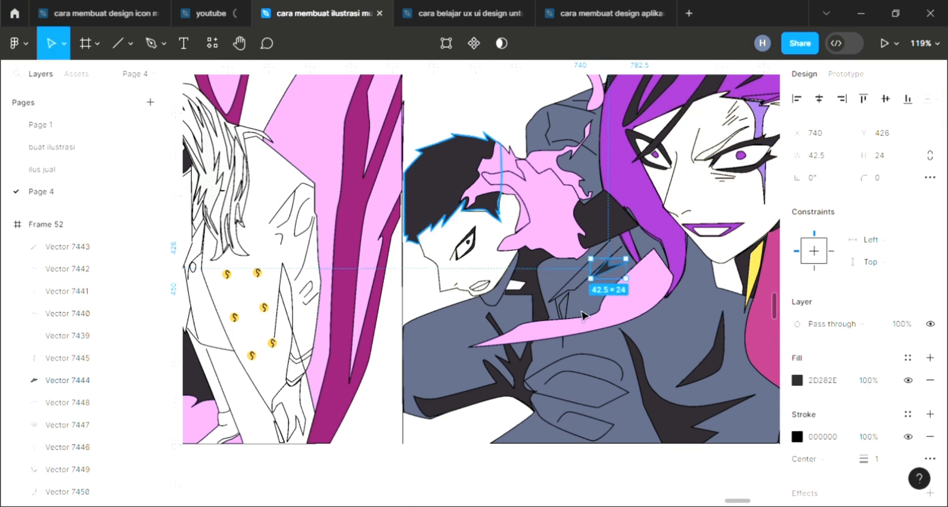
click(68, 357)
click(924, 357)
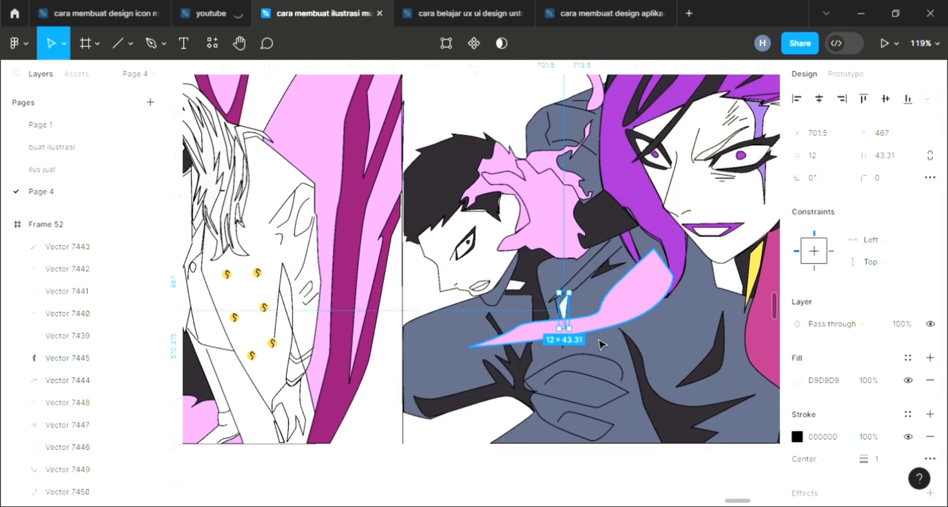
key(i)
click(651, 388)
click(605, 464)
Set the frame's background fill to the red F17A7A
scroll(568, 368, down, 5)
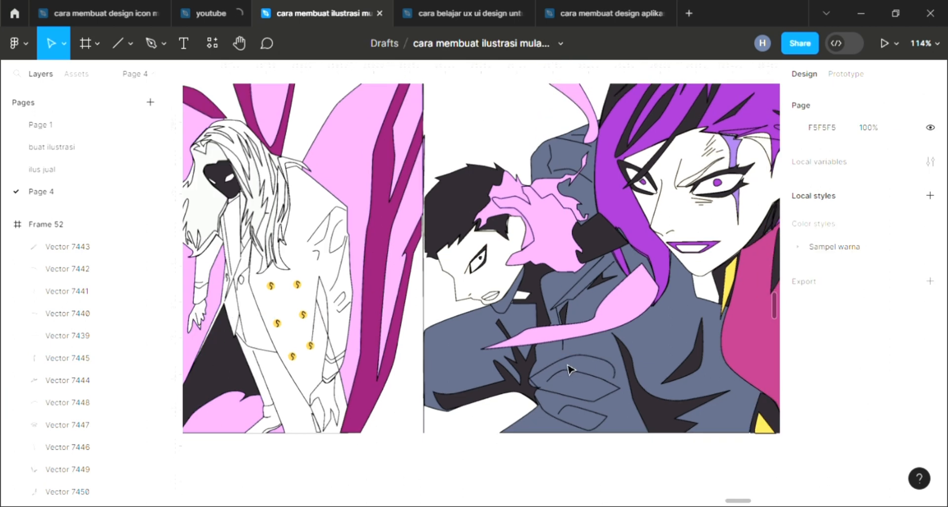
scroll(570, 369, left, 1)
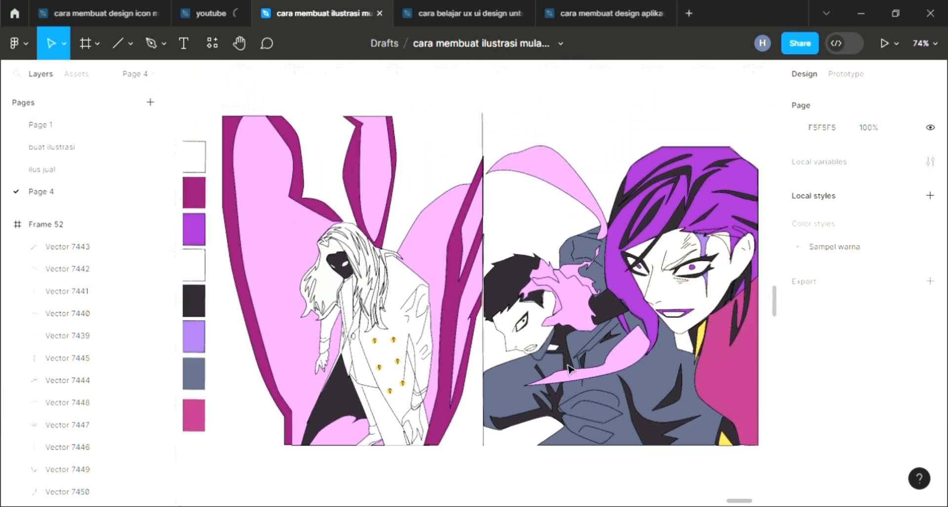
scroll(570, 369, right, 1)
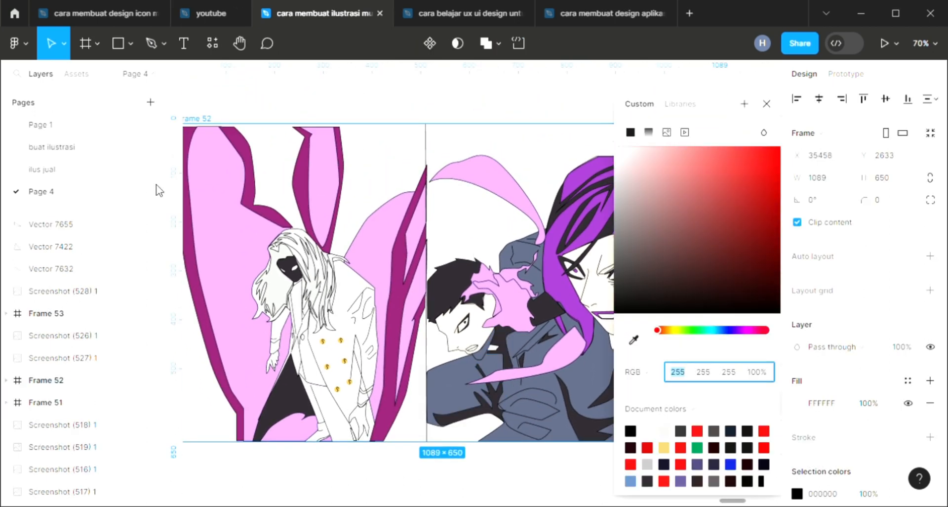
click(696, 155)
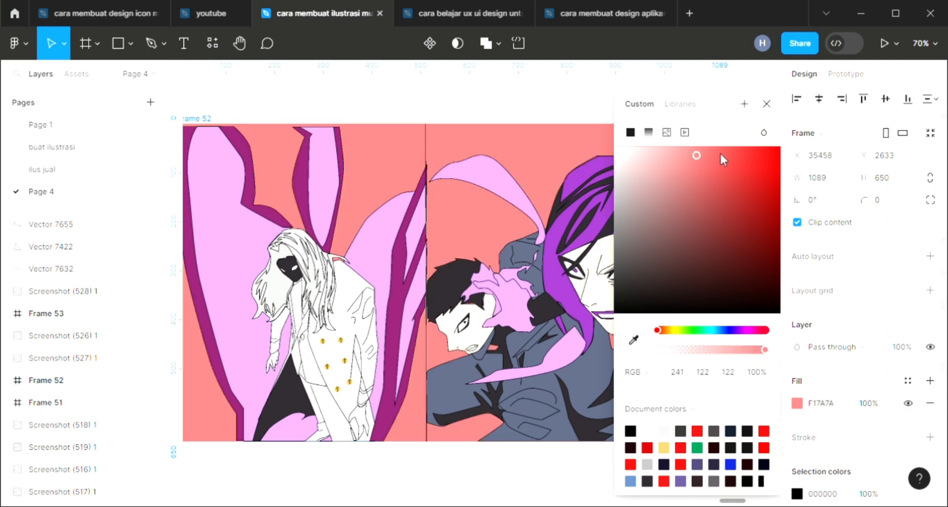
Adjust the frame's background fill hue through the color picker to the green 7CFD99
scroll(479, 449, right, 1)
scroll(479, 448, down, 3)
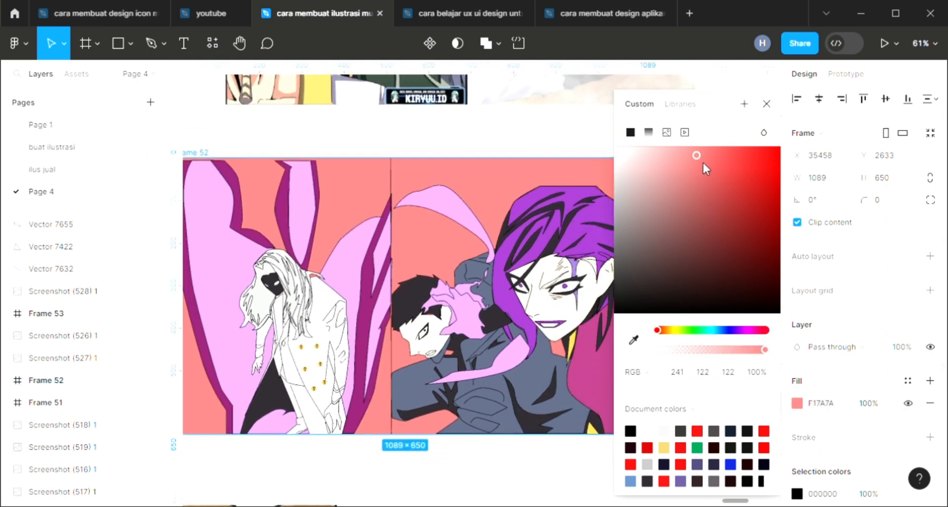
drag(703, 162, 698, 148)
drag(657, 329, 752, 332)
click(673, 328)
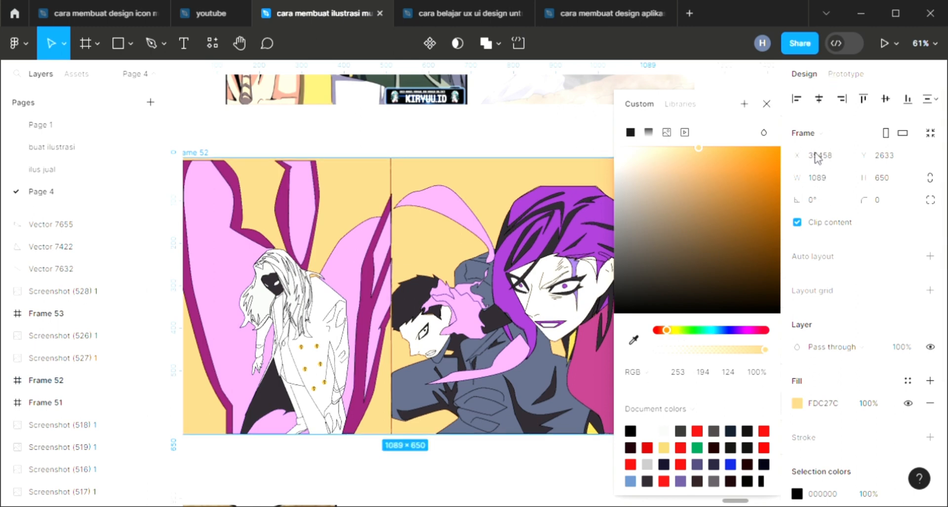
click(706, 329)
drag(701, 329, 698, 329)
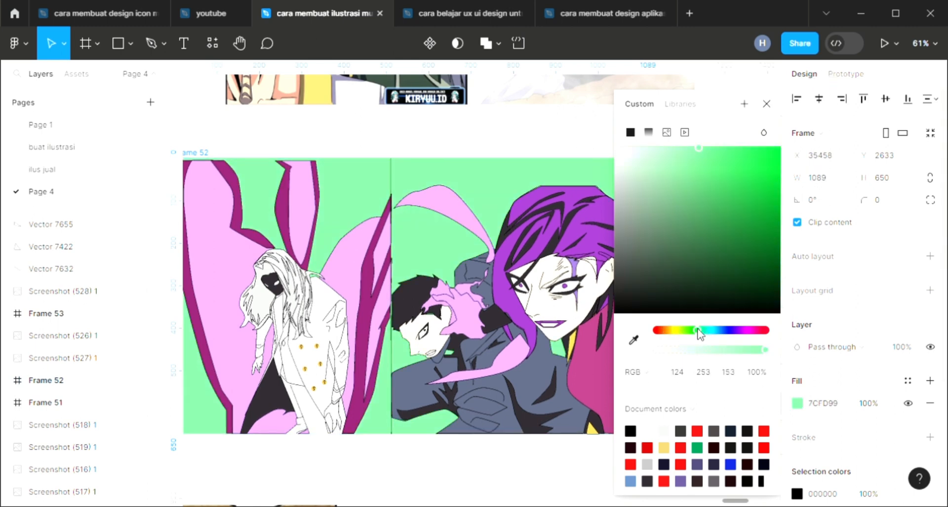